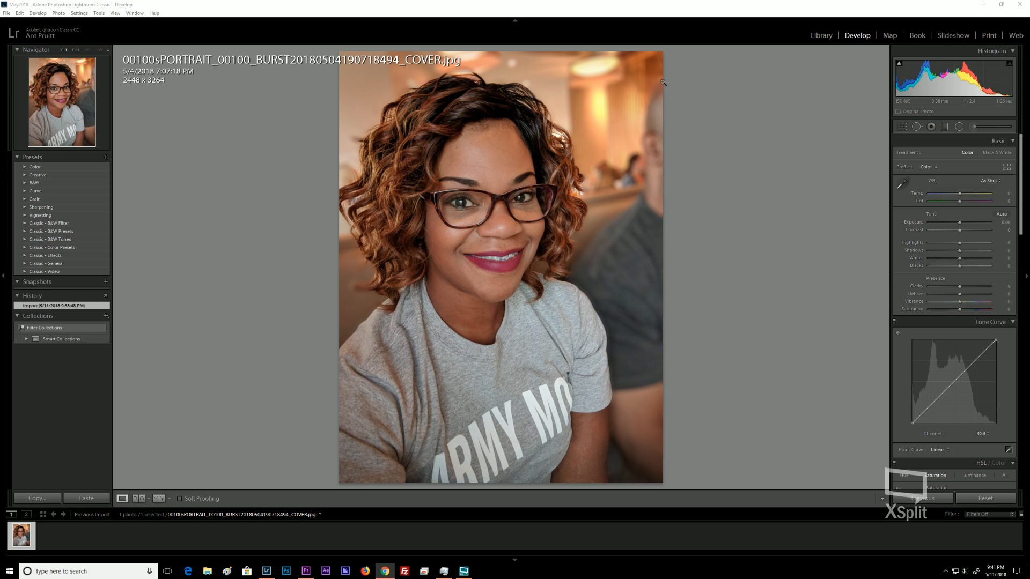
Enable Remove Chromatic Aberration and Enable Profile Corrections in the Lens Corrections panel.
{"action": "scroll", "coordinate": [900, 330], "scroll_direction": "down", "scroll_amount": 2}
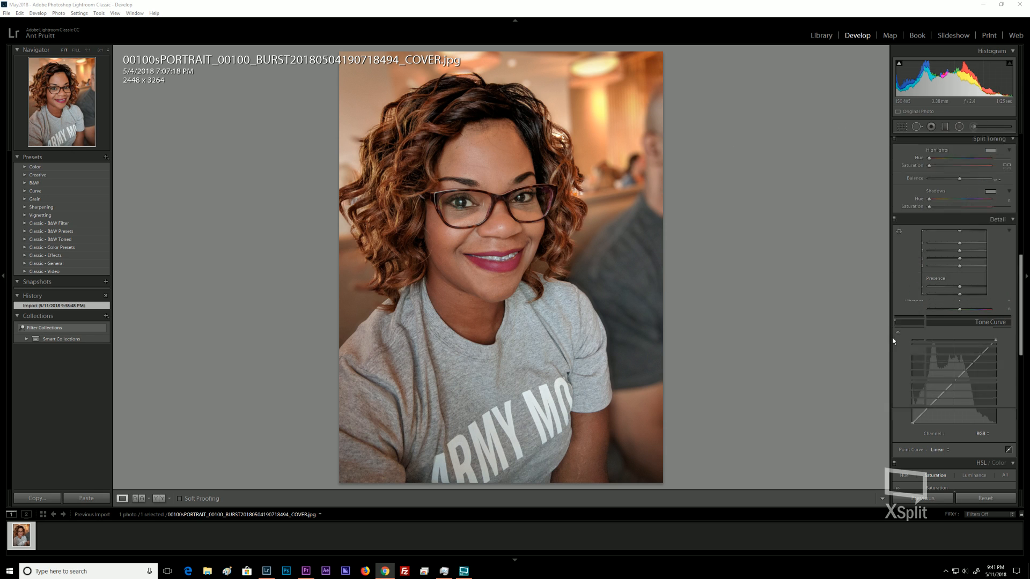
{"action": "scroll", "coordinate": [900, 328], "scroll_direction": "down", "scroll_amount": 5}
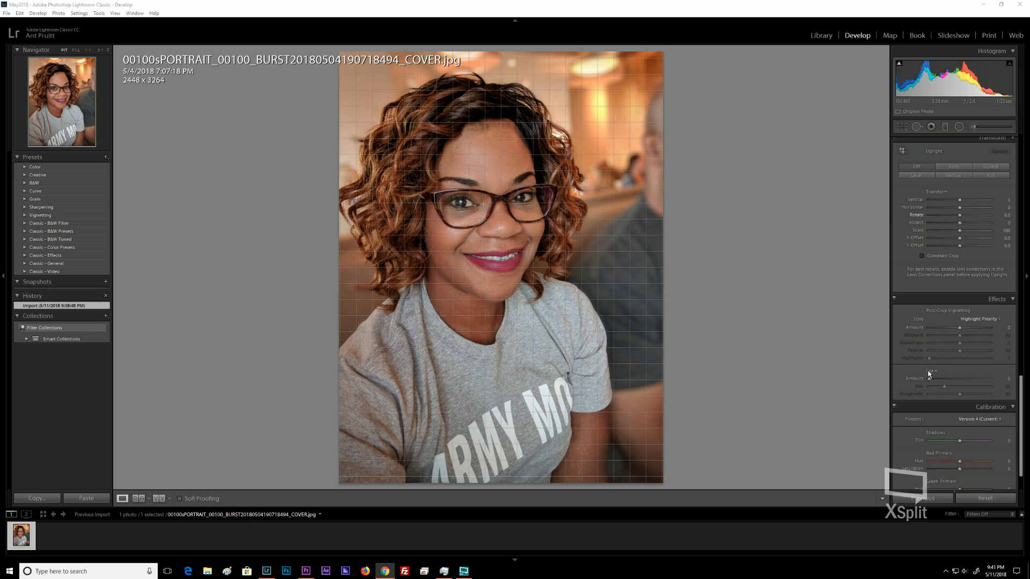
{"action": "scroll", "coordinate": [919, 267], "scroll_direction": "up", "scroll_amount": 3}
{"action": "left_click", "coordinate": [921, 185]}
{"action": "left_click", "coordinate": [916, 191]}
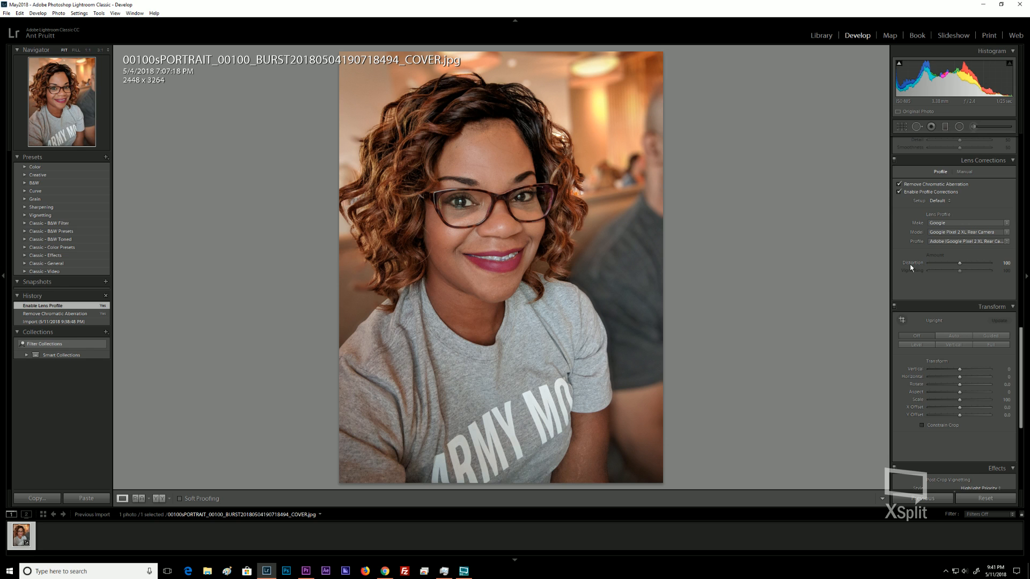
Raise the Dehaze amount in the Basic panel to +60.
{"action": "scroll", "coordinate": [910, 266], "scroll_direction": "up", "scroll_amount": 10}
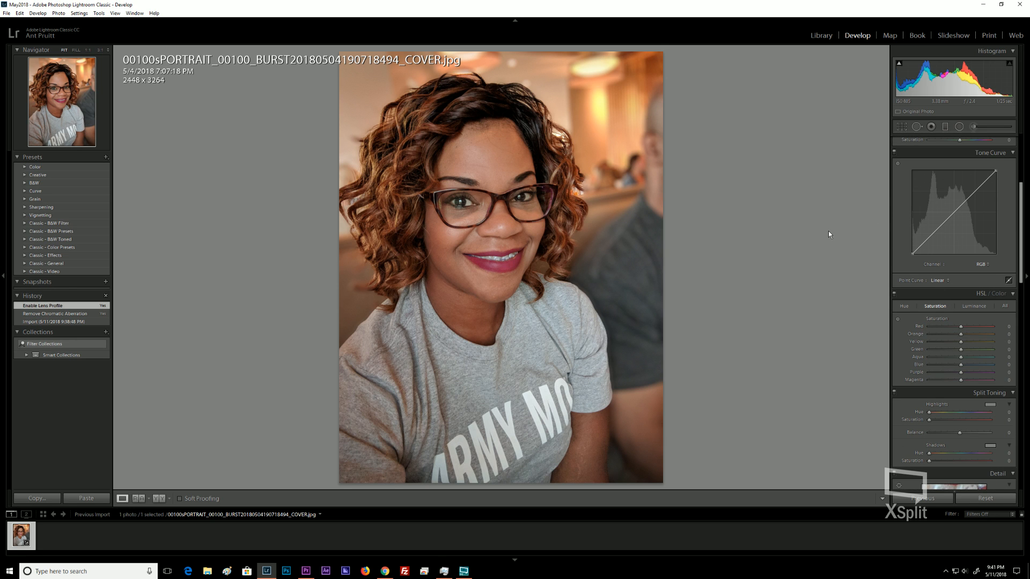
{"action": "key", "text": "ctrl"}
{"action": "key", "text": "ctrl"}
{"action": "key", "text": "ctrl"}
{"action": "key", "text": "ctrl"}
{"action": "scroll", "coordinate": [906, 216], "scroll_direction": "up", "scroll_amount": 5}
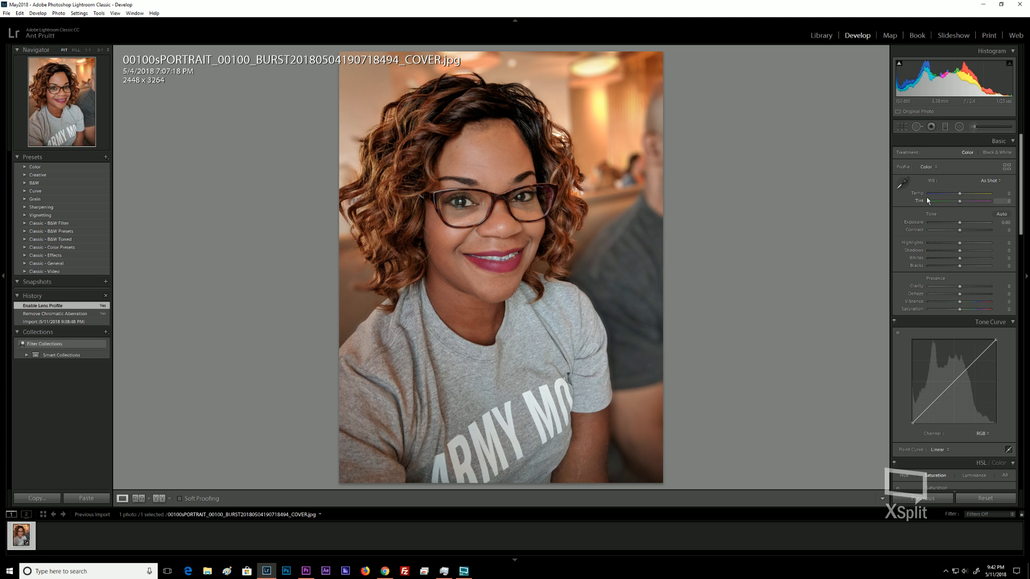
{"action": "key", "text": "ctrl"}
{"action": "key", "text": "ctrl"}
{"action": "key", "text": "Up"}
{"action": "key", "text": "Up"}
{"action": "key", "text": "Up"}
{"action": "key", "text": "Up"}
{"action": "key", "text": "Up"}
{"action": "key", "text": "Up"}
{"action": "key", "text": "Up"}
{"action": "key", "text": "Up"}
{"action": "key", "text": "Up"}
{"action": "key", "text": "Up"}
{"action": "key", "text": "Up"}
{"action": "key", "text": "Down"}
{"action": "key", "text": "Down"}
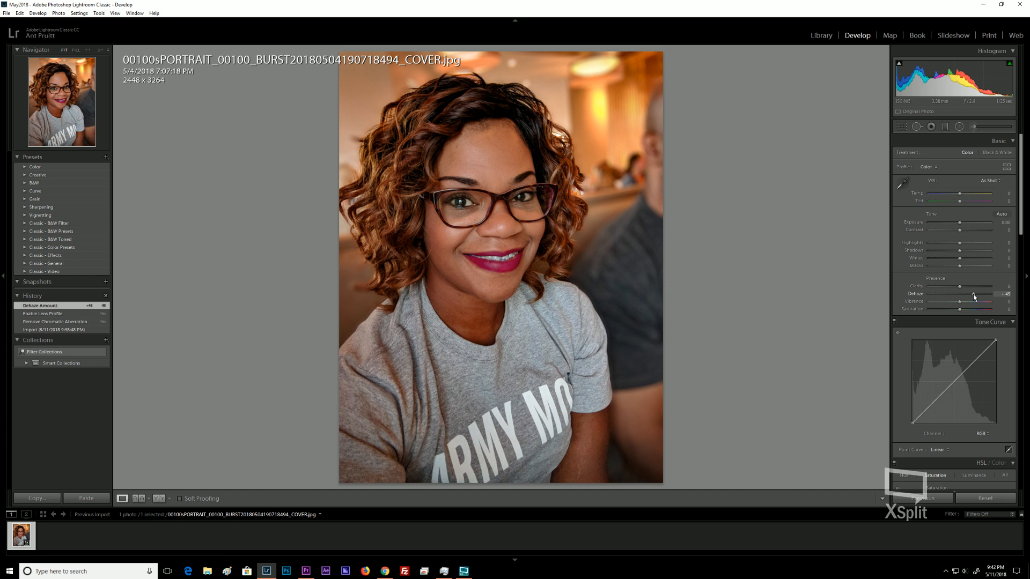
{"action": "key", "text": "Up"}
{"action": "key", "text": "Up"}
{"action": "key", "text": "Up"}
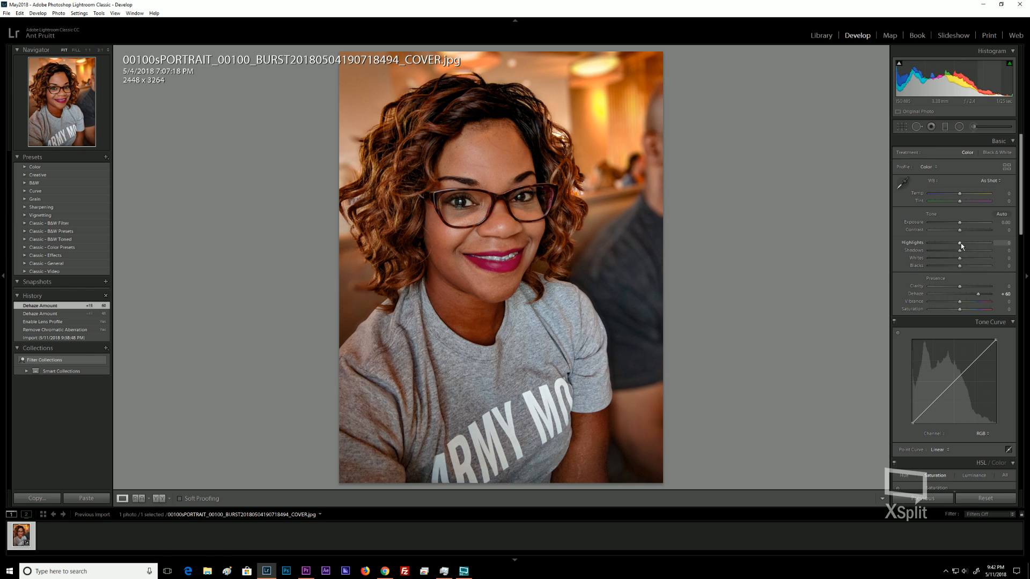
Set the Exposure to +0.66.
{"action": "left_click_drag", "start_coordinate": [960, 222], "coordinate": [959, 226]}
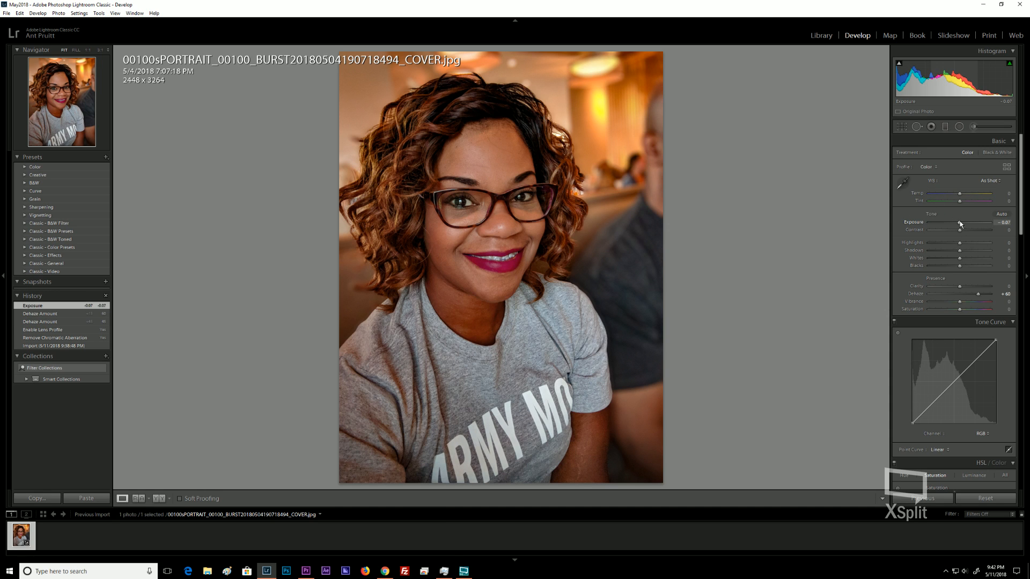
{"action": "left_click_drag", "start_coordinate": [961, 223], "coordinate": [967, 224]}
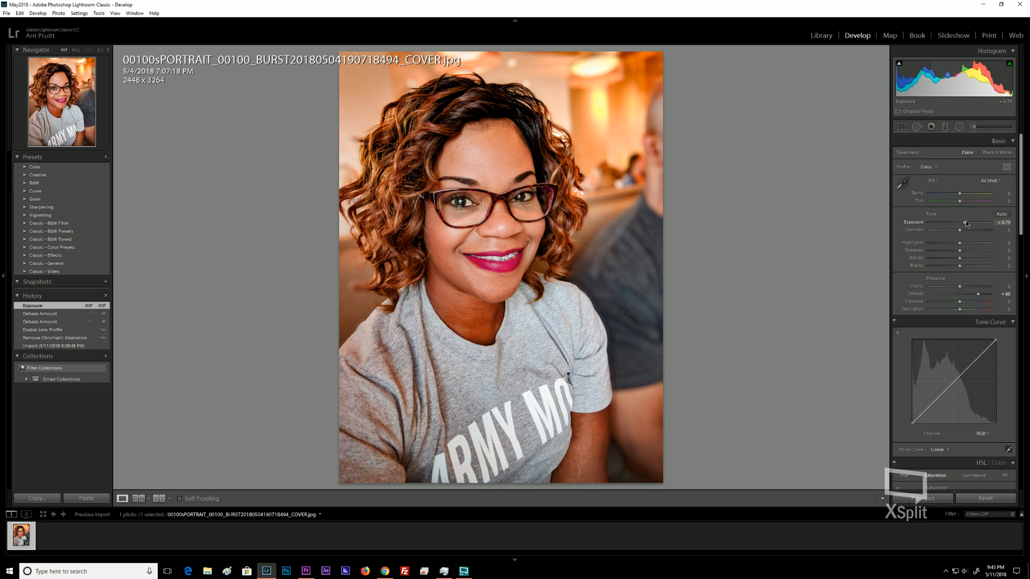
{"action": "left_click_drag", "start_coordinate": [967, 224], "coordinate": [963, 224]}
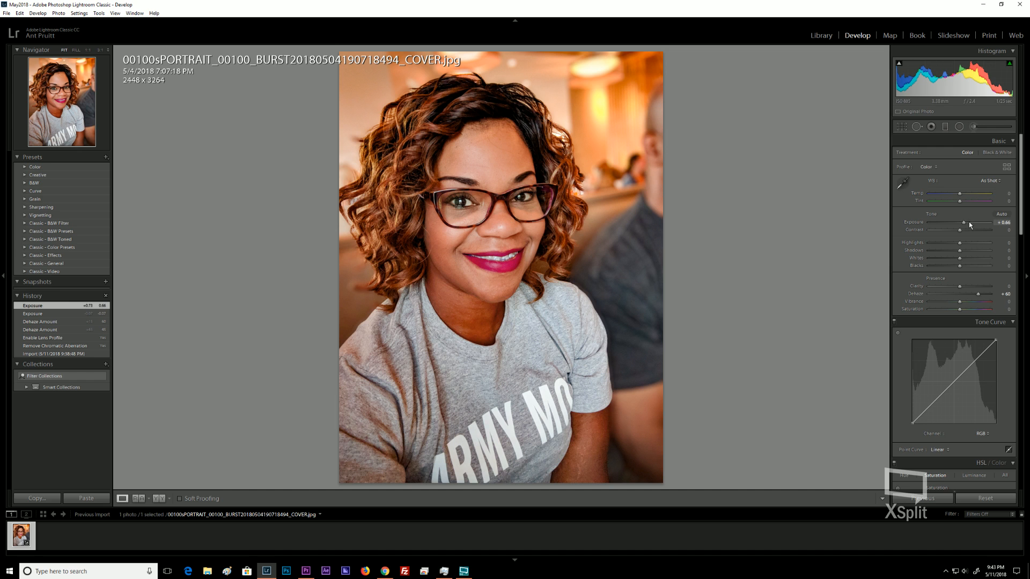
{"action": "left_click_drag", "start_coordinate": [966, 225], "coordinate": [960, 224]}
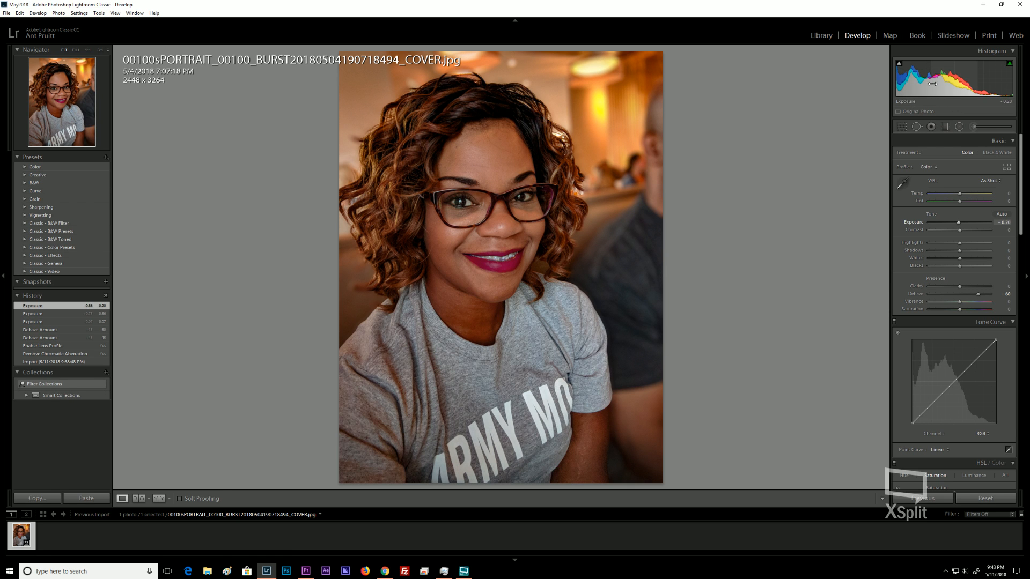
{"action": "mouse_move", "coordinate": [959, 222]}
{"action": "left_mouse_down"}
{"action": "mouse_move", "coordinate": [950, 226]}
{"action": "mouse_move", "coordinate": [973, 225]}
{"action": "mouse_move", "coordinate": [941, 225]}
{"action": "mouse_move", "coordinate": [983, 224]}
{"action": "mouse_move", "coordinate": [964, 230]}
{"action": "left_mouse_up"}
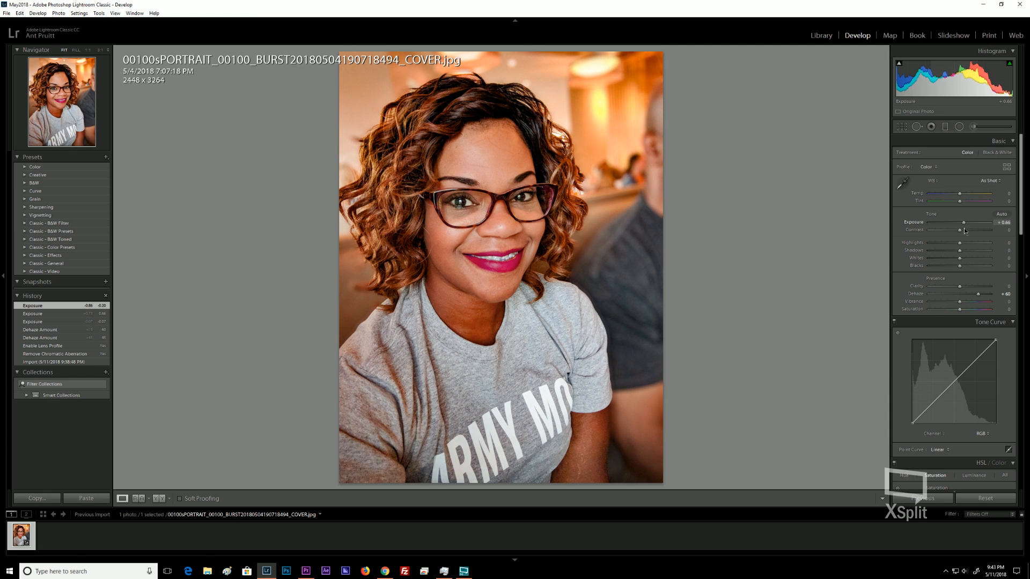
{"action": "left_click_drag", "start_coordinate": [965, 229], "coordinate": [964, 228]}
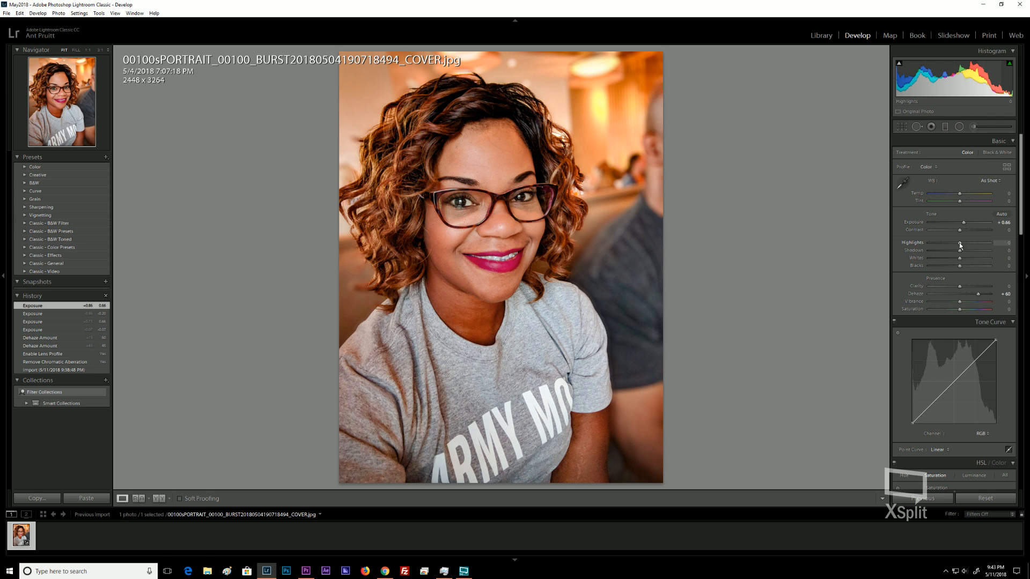
Try lowering Highlights and reset it to 0, then set Shadows to +25.
{"action": "left_click_drag", "start_coordinate": [960, 242], "coordinate": [934, 244]}
{"action": "double_click", "coordinate": [935, 244]}
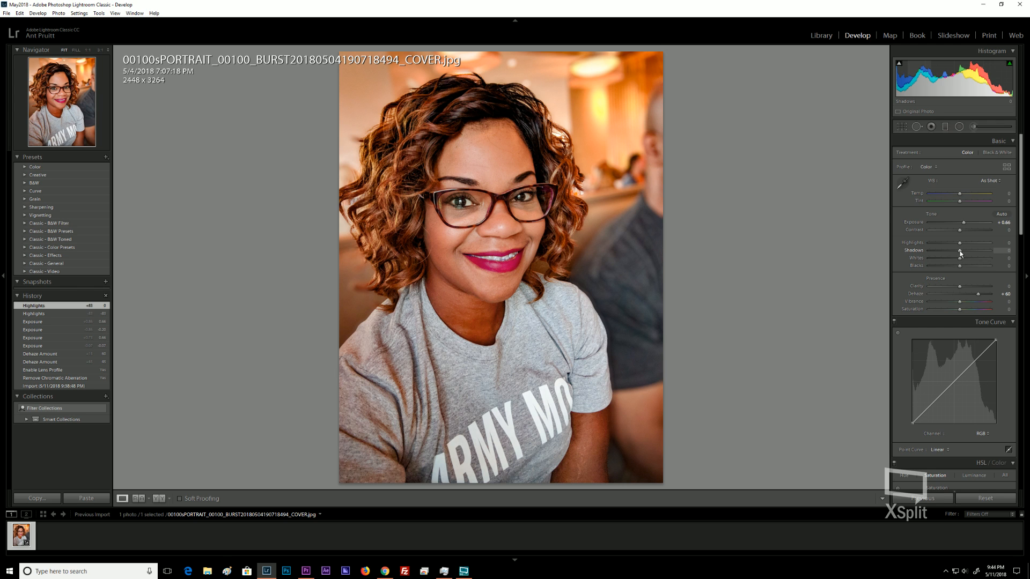
{"action": "mouse_move", "coordinate": [960, 252]}
{"action": "left_mouse_down"}
{"action": "mouse_move", "coordinate": [971, 251]}
{"action": "mouse_move", "coordinate": [939, 256]}
{"action": "left_mouse_up"}
{"action": "left_click_drag", "start_coordinate": [951, 260], "coordinate": [970, 256]}
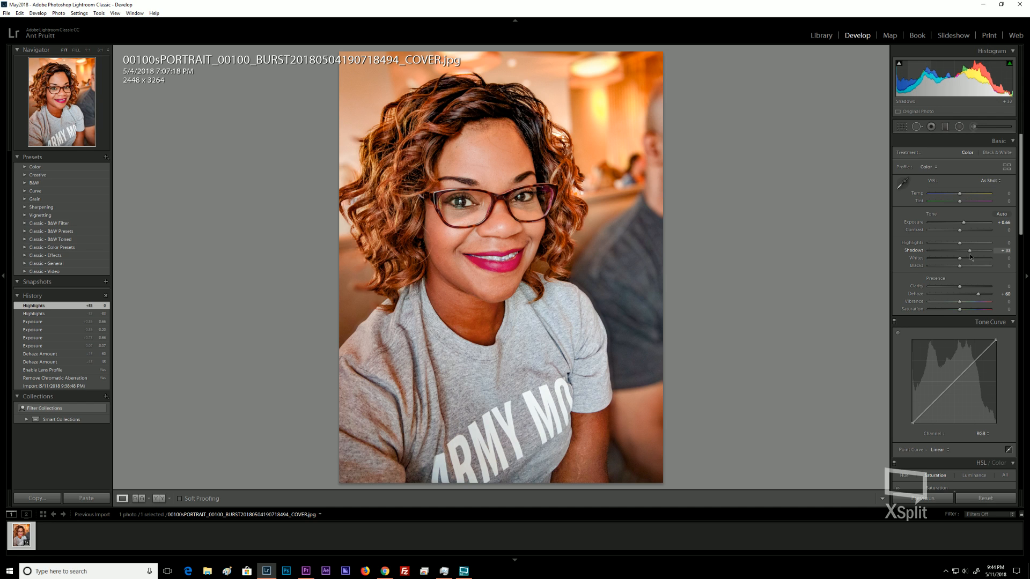
{"action": "left_click_drag", "start_coordinate": [971, 257], "coordinate": [967, 252]}
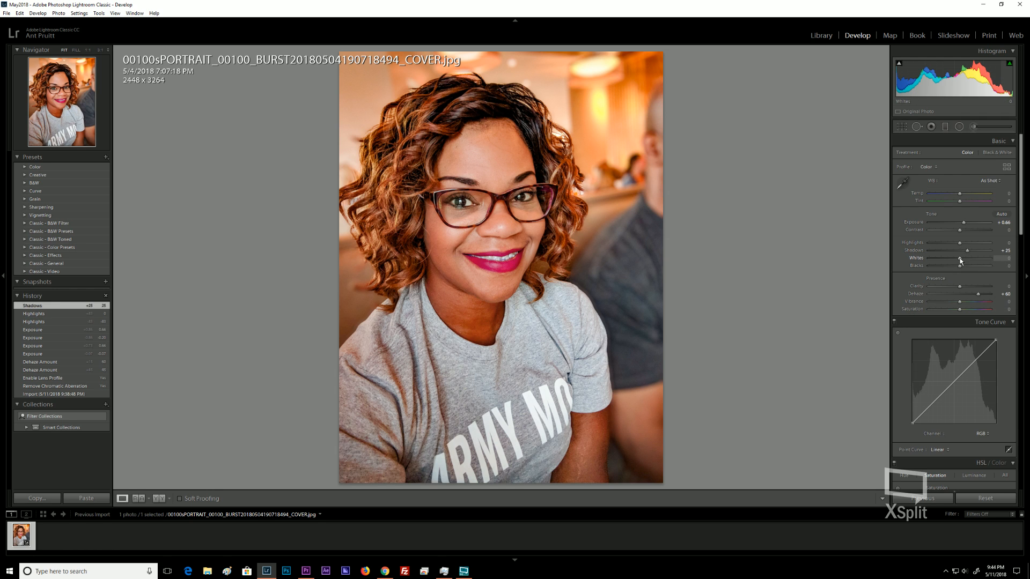
Try lowering Whites and reset it to 0, then set Blacks to -41.
{"action": "mouse_move", "coordinate": [961, 258]}
{"action": "left_mouse_down"}
{"action": "mouse_move", "coordinate": [944, 260]}
{"action": "mouse_move", "coordinate": [953, 263]}
{"action": "left_mouse_up"}
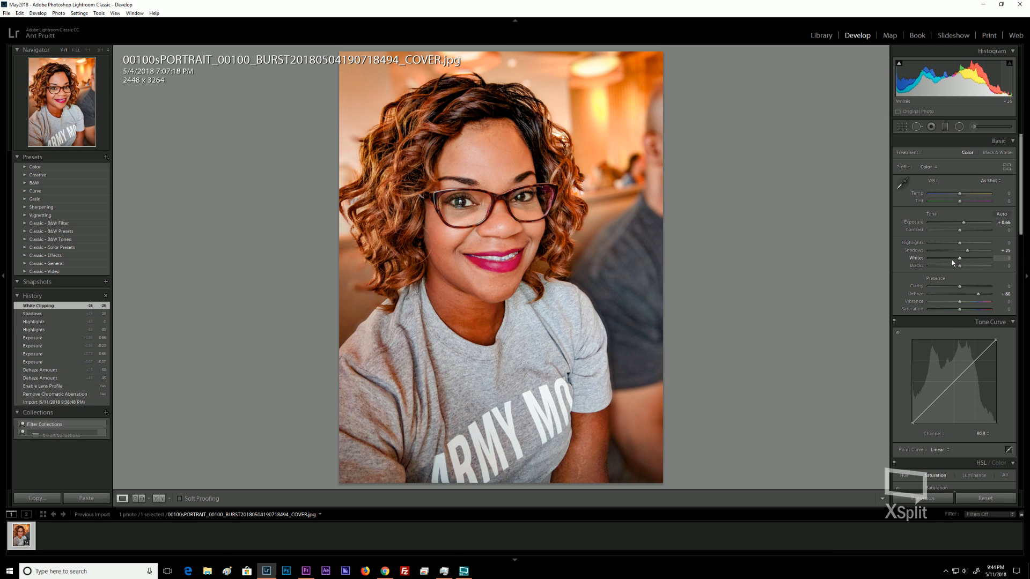
{"action": "double_click", "coordinate": [956, 259]}
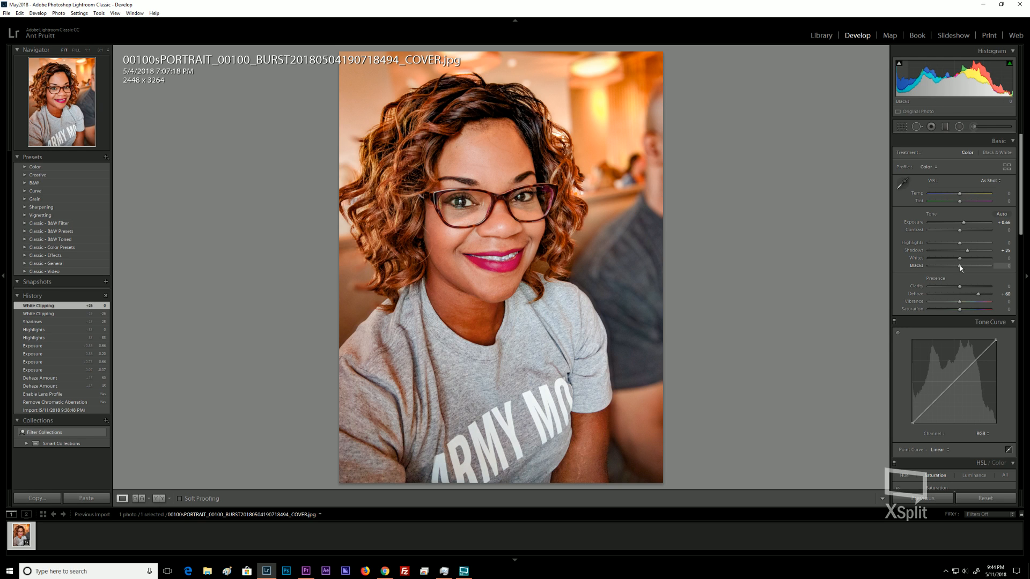
{"action": "mouse_move", "coordinate": [961, 269]}
{"action": "left_mouse_down"}
{"action": "mouse_move", "coordinate": [930, 277]}
{"action": "mouse_move", "coordinate": [948, 269]}
{"action": "left_mouse_up"}
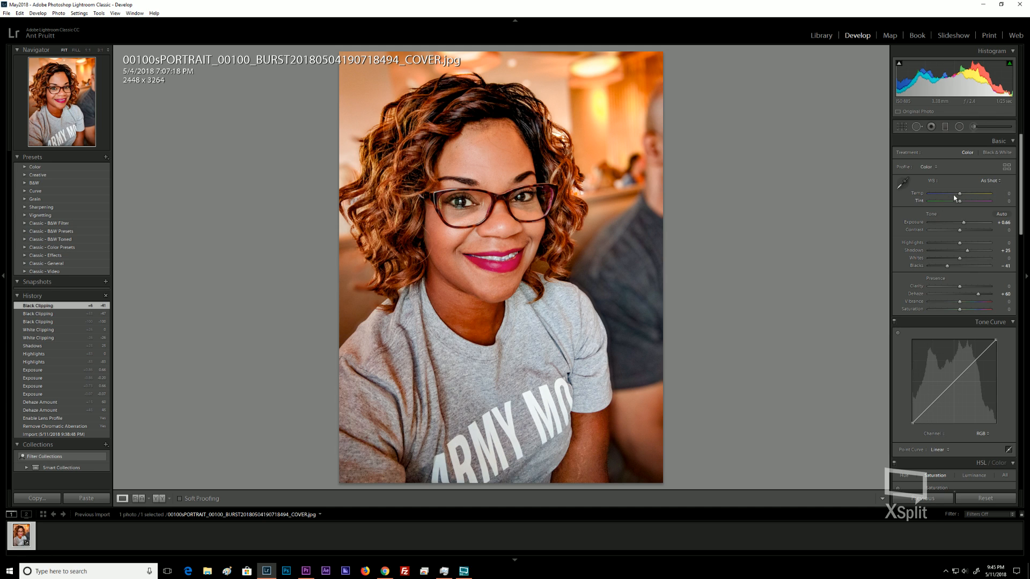
Cool the white balance to a Temp of -12 and a Tint of -5.
{"action": "left_click", "coordinate": [490, 182]}
{"action": "key", "text": "Down"}
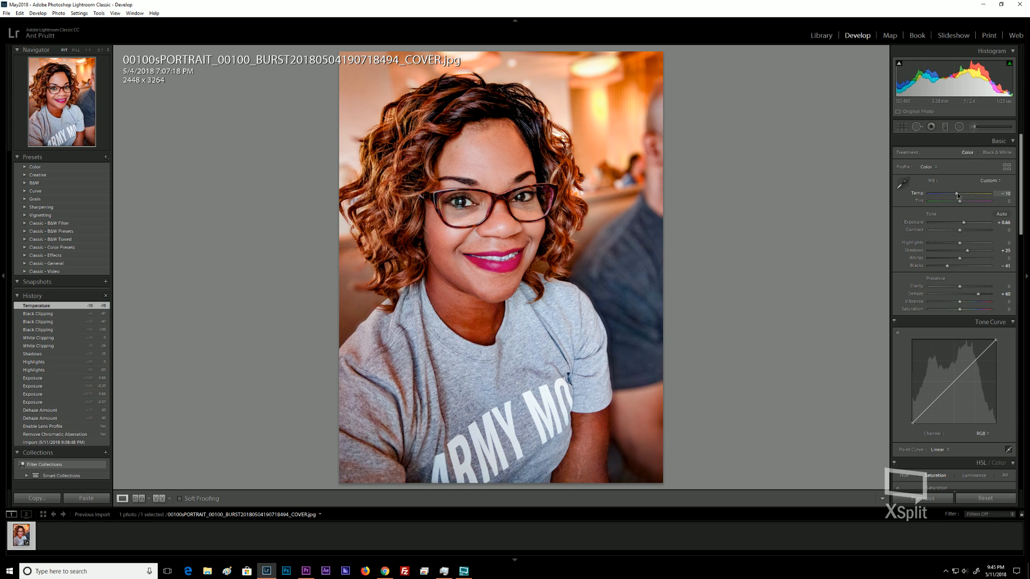
{"action": "key", "text": "Down"}
{"action": "key", "text": "Down"}
{"action": "key", "text": "Down"}
{"action": "mouse_move", "coordinate": [955, 200]}
{"action": "left_mouse_down"}
{"action": "mouse_move", "coordinate": [942, 201]}
{"action": "mouse_move", "coordinate": [954, 195]}
{"action": "left_mouse_up"}
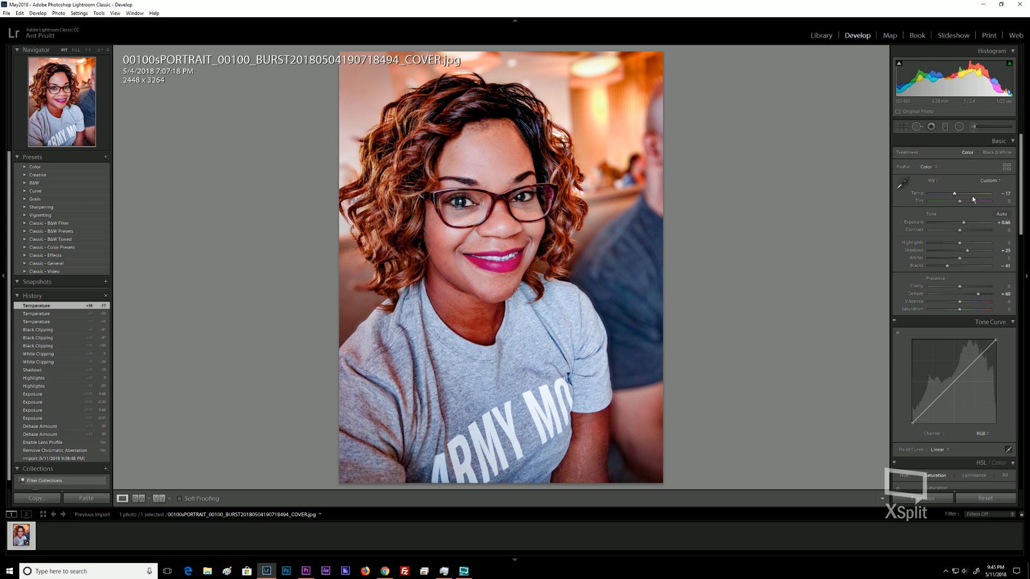
{"action": "left_click_drag", "start_coordinate": [959, 201], "coordinate": [958, 200]}
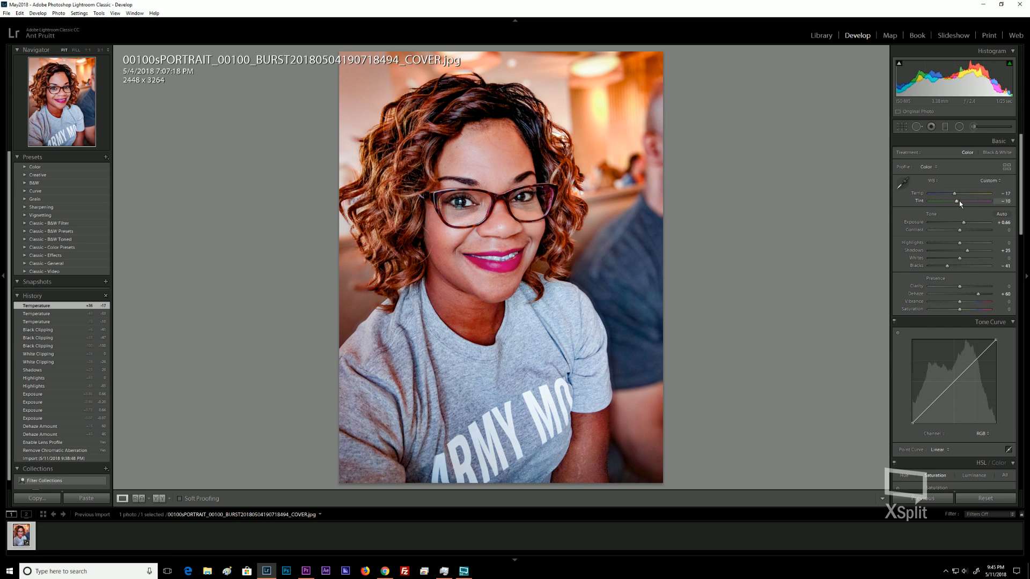
{"action": "key", "text": "Down"}
{"action": "key", "text": "Up"}
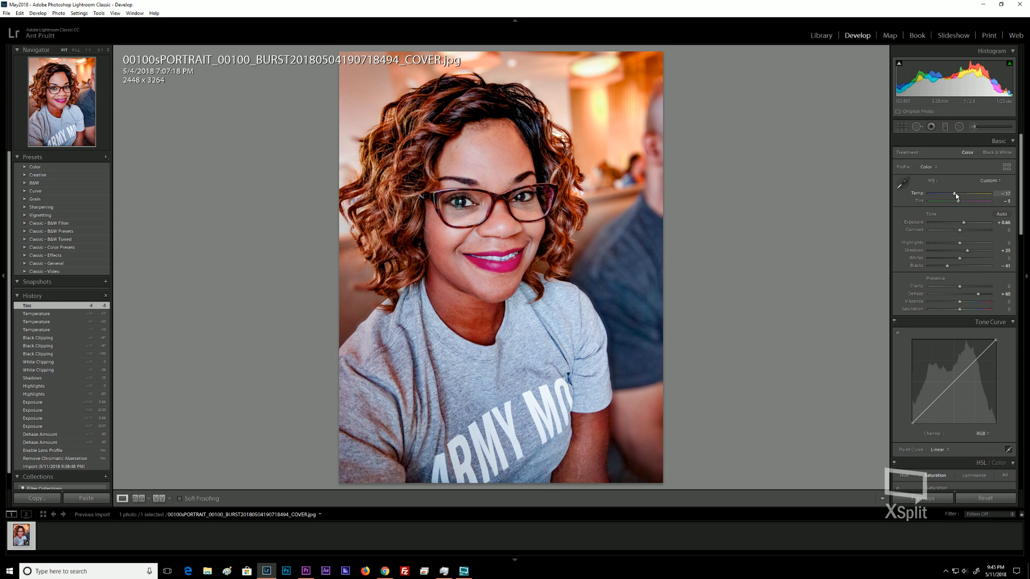
{"action": "key", "text": "Up"}
{"action": "key", "text": "Up"}
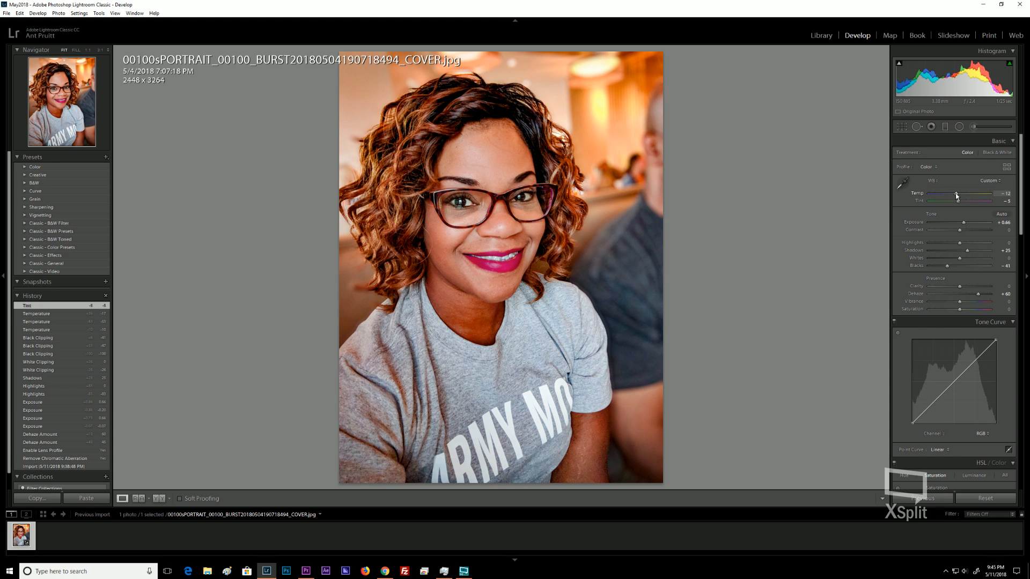
{"action": "key", "text": "Down"}
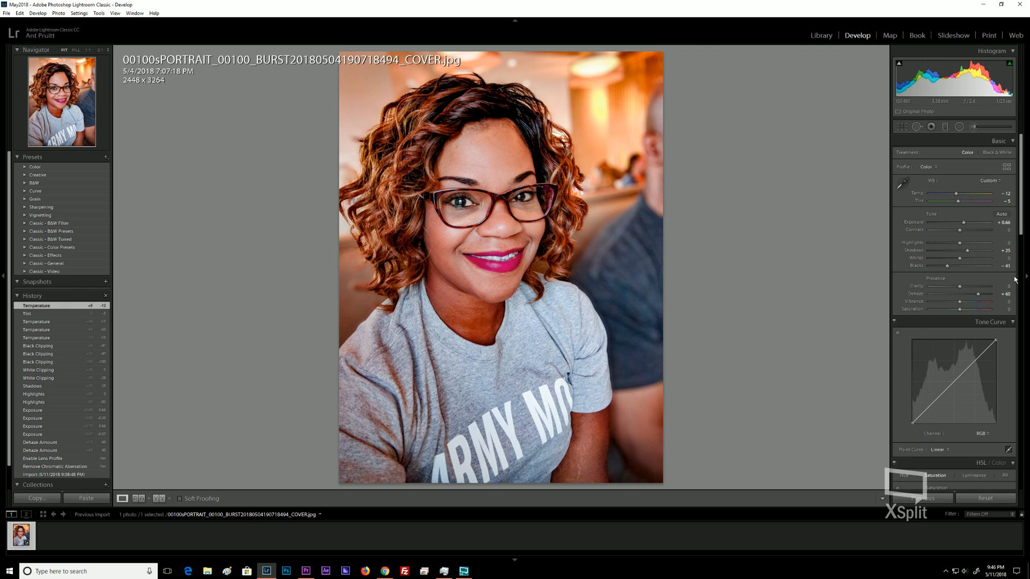
Sample the gray shirt with the white balance eyedropper to set a neutral point.
{"action": "key", "text": "ctrl"}
{"action": "left_click", "coordinate": [904, 184]}
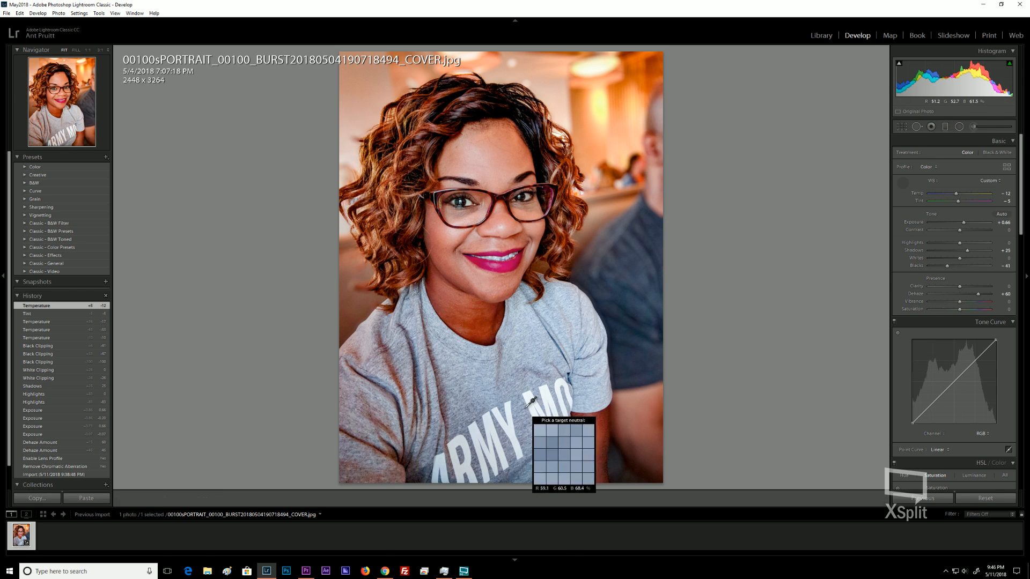
{"action": "left_click", "coordinate": [526, 408]}
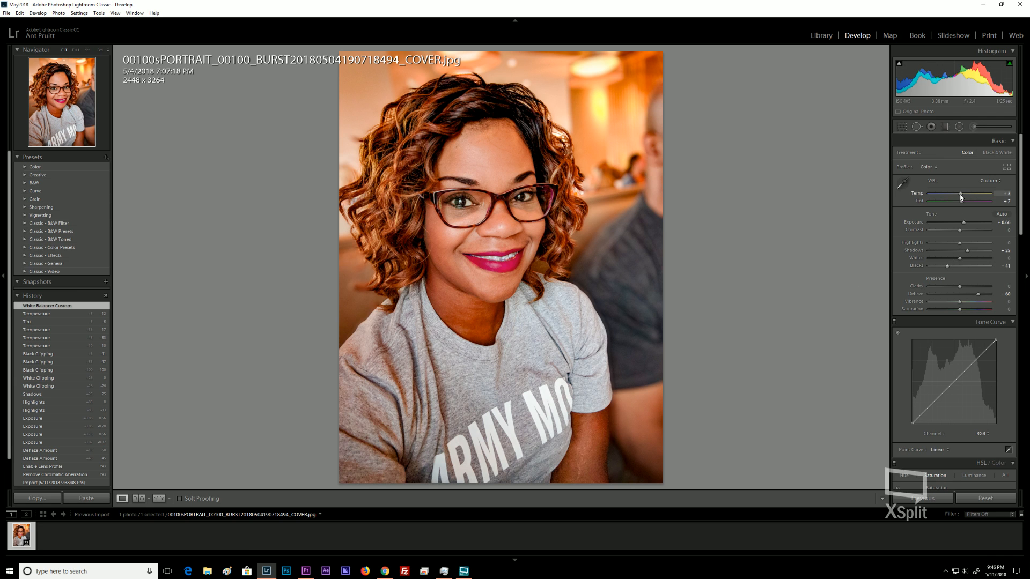
Set Temp back to -12 and lower the Tint slightly.
{"action": "left_click_drag", "start_coordinate": [961, 198], "coordinate": [957, 201]}
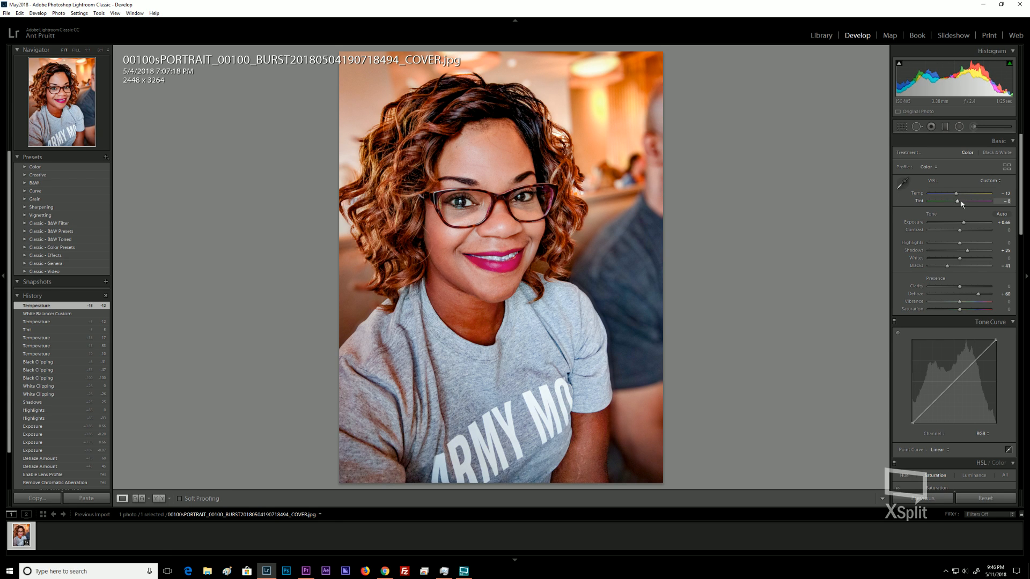
{"action": "left_click_drag", "start_coordinate": [961, 201], "coordinate": [961, 201]}
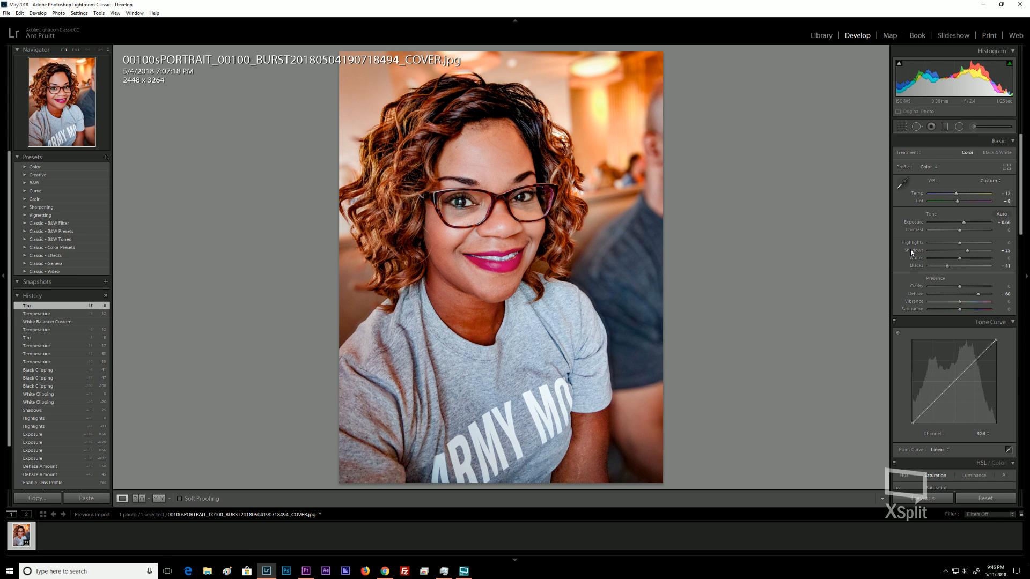
Raise the Orange saturation in the HSL panel to +8.
{"action": "scroll", "coordinate": [910, 249], "scroll_direction": "down", "scroll_amount": 10}
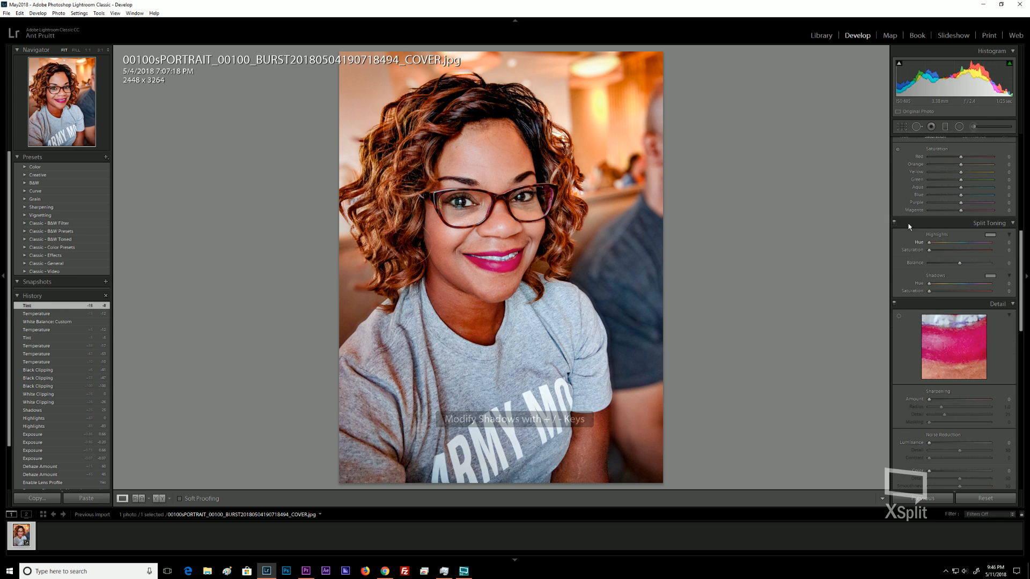
{"action": "left_click_drag", "start_coordinate": [964, 166], "coordinate": [970, 166]}
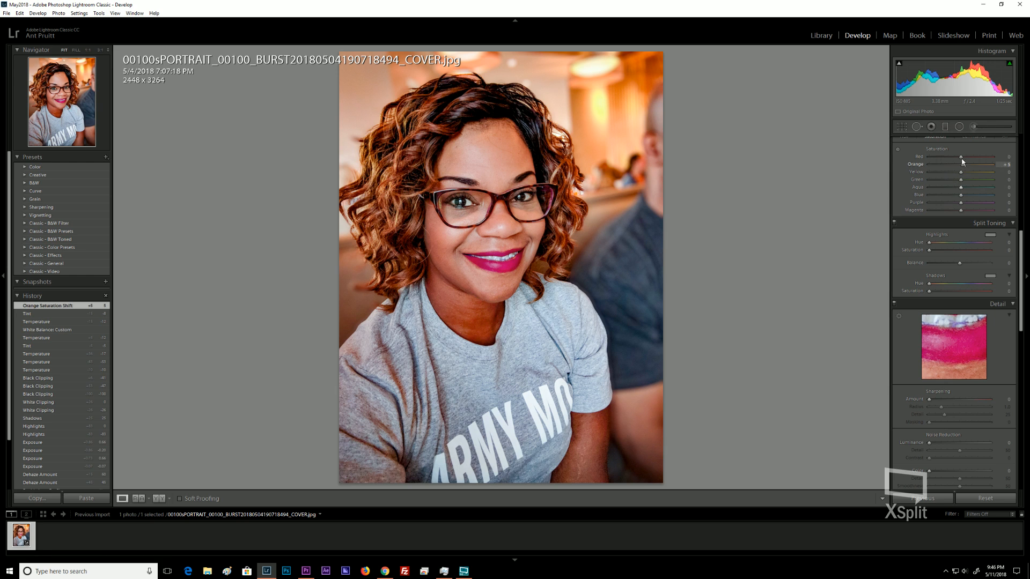
Reduce the Red saturation slightly in the HSL panel.
{"action": "key", "text": "Down"}
{"action": "key", "text": "Down"}
{"action": "key", "text": "Down"}
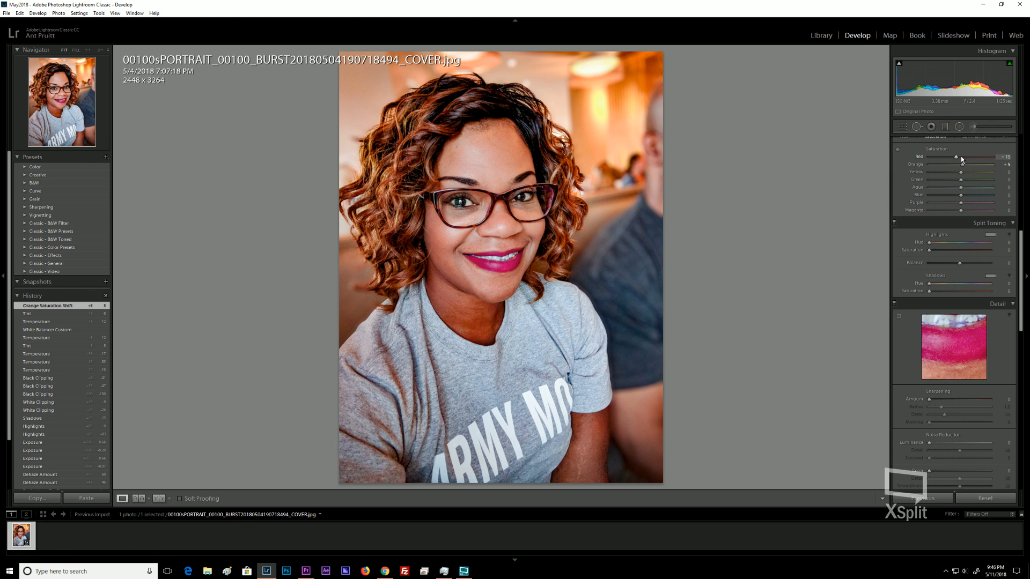
{"action": "key", "text": "Up"}
{"action": "key", "text": "Up"}
{"action": "key", "text": "Down"}
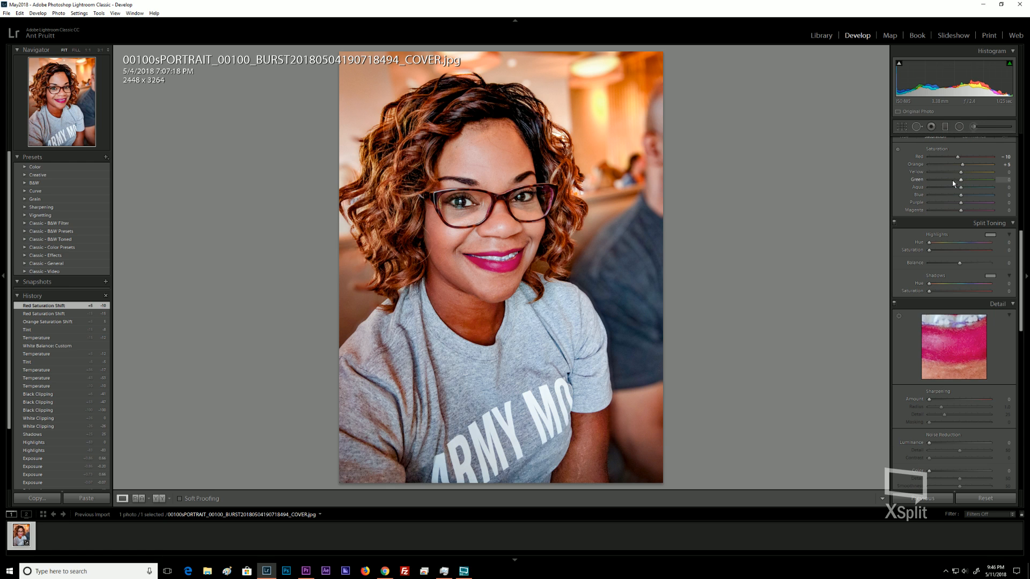
{"action": "left_click", "coordinate": [960, 156]}
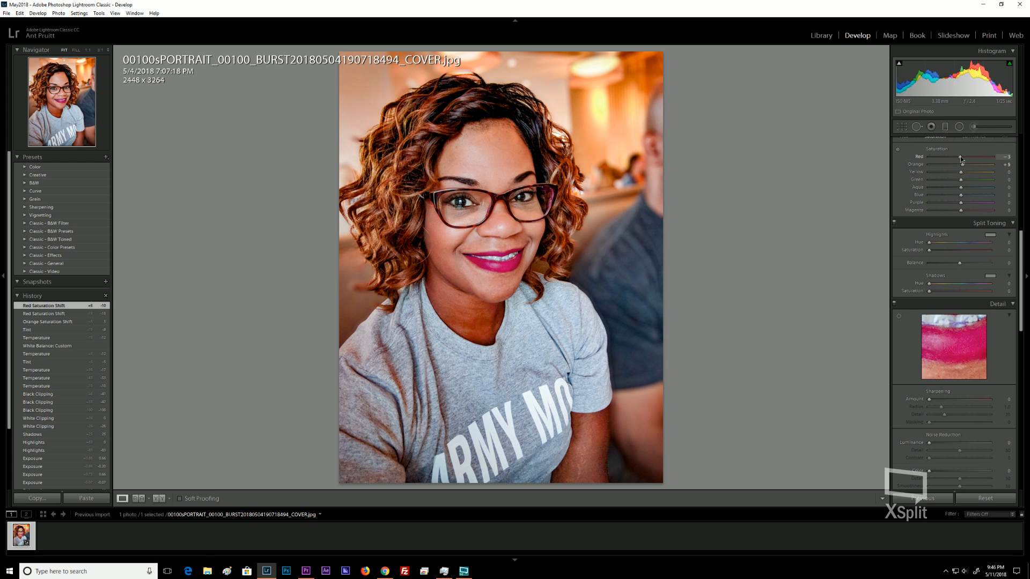
{"action": "scroll", "coordinate": [915, 189], "scroll_direction": "up", "scroll_amount": 3}
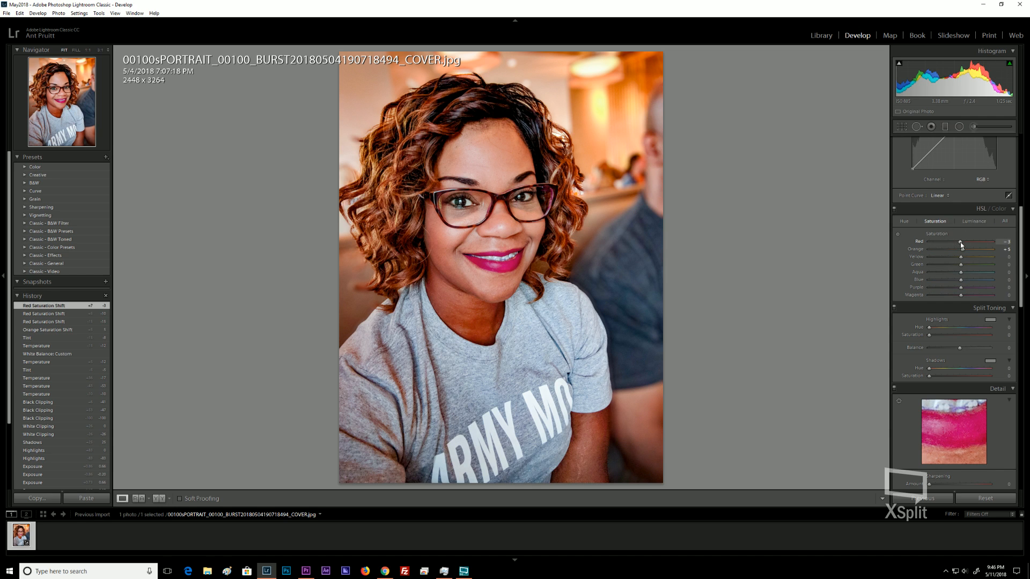
Reset the Red saturation and raise the Orange luminance to +15 in the HSL panel.
{"action": "double_click", "coordinate": [960, 242]}
{"action": "key", "text": "ctrl+alt+shift+l"}
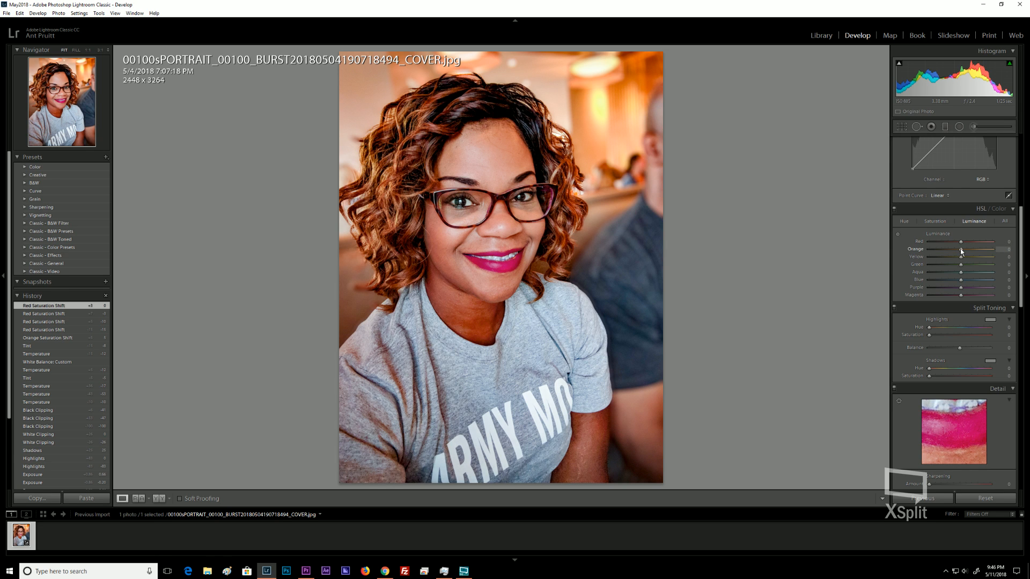
{"action": "key", "text": "Up"}
{"action": "key", "text": "Up"}
{"action": "key", "text": "Up"}
{"action": "key", "text": "Up"}
{"action": "key", "text": "Up"}
{"action": "key", "text": "Up"}
{"action": "key", "text": "Up"}
{"action": "key", "text": "Up"}
{"action": "key", "text": "Up"}
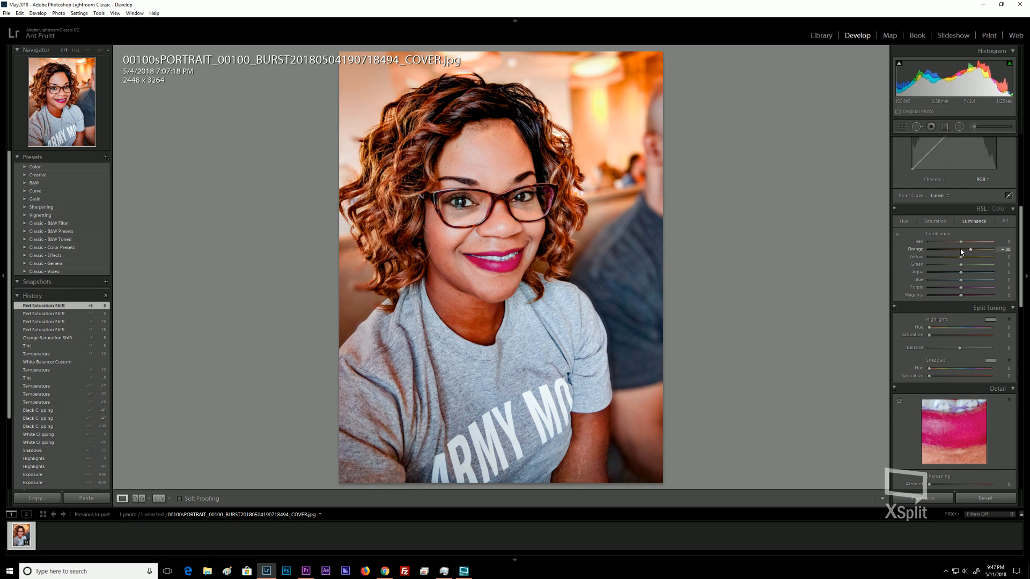
{"action": "key", "text": "Down"}
{"action": "key", "text": "Down"}
{"action": "key", "text": "Down"}
{"action": "key", "text": "Down"}
{"action": "key", "text": "Down"}
{"action": "key", "text": "Down"}
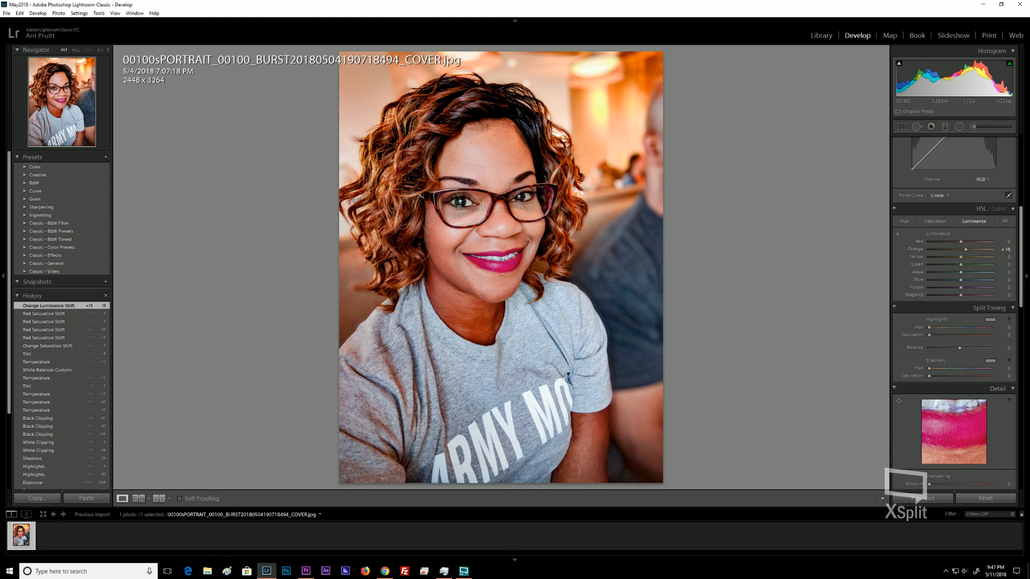
Reset the Orange luminance and set it to +5.
{"action": "key", "text": "alt+Tab"}
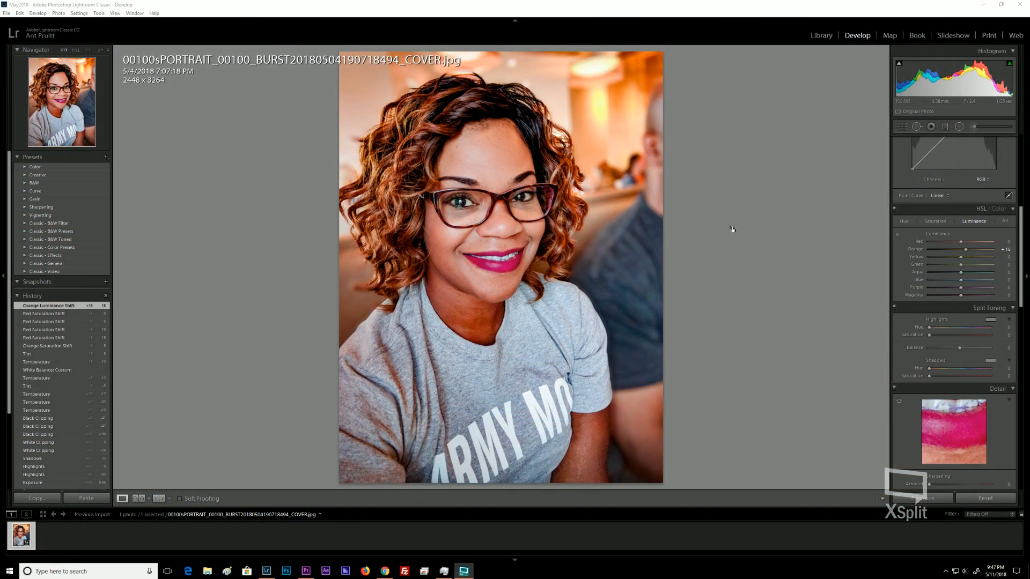
{"action": "double_click", "coordinate": [964, 249]}
{"action": "key", "text": "Down"}
{"action": "key", "text": "Down"}
{"action": "key", "text": "Down"}
{"action": "key", "text": "Down"}
{"action": "key", "text": "Down"}
{"action": "key", "text": "Down"}
{"action": "key", "text": "Down"}
{"action": "key", "text": "Down"}
{"action": "key", "text": "Down"}
{"action": "key", "text": "Down"}
{"action": "key", "text": "Down"}
{"action": "key", "text": "Down"}
{"action": "key", "text": "Down"}
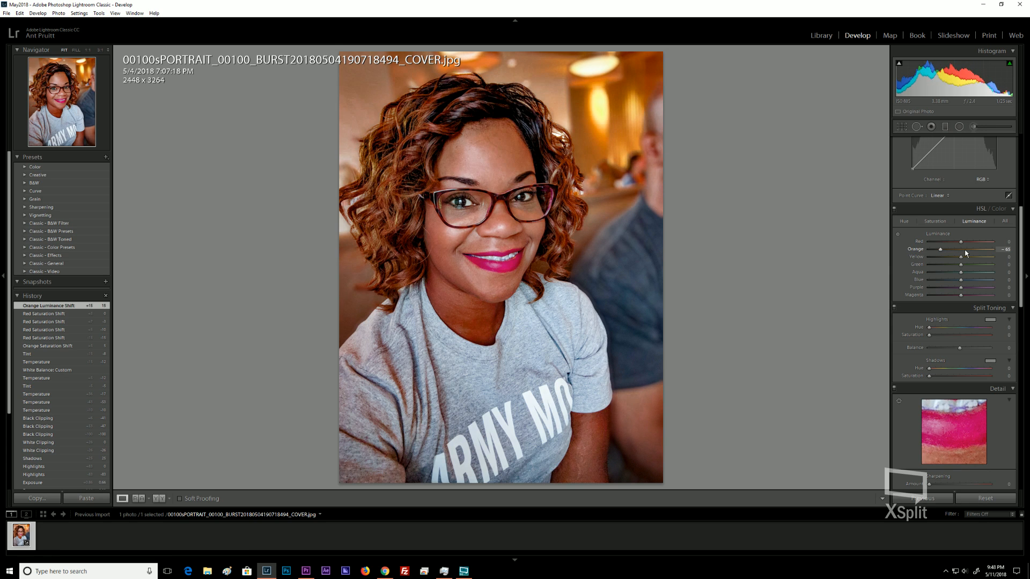
{"action": "key", "text": "Down"}
{"action": "key", "text": "Down"}
{"action": "key", "text": "Down"}
{"action": "key", "text": "Down"}
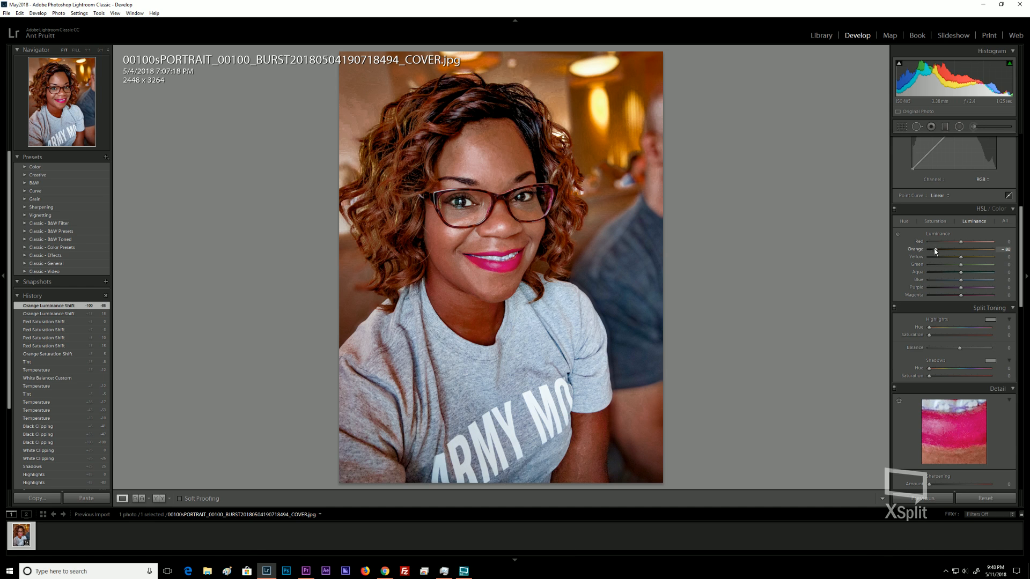
{"action": "left_click_drag", "start_coordinate": [934, 250], "coordinate": [944, 250]}
{"action": "key", "text": "Up"}
{"action": "key", "text": "Up"}
{"action": "key", "text": "Up"}
{"action": "key", "text": "Up"}
{"action": "key", "text": "Up"}
{"action": "key", "text": "Up"}
{"action": "key", "text": "Up"}
{"action": "key", "text": "Up"}
{"action": "key", "text": "Up"}
{"action": "key", "text": "Up"}
{"action": "key", "text": "Up"}
{"action": "key", "text": "Up"}
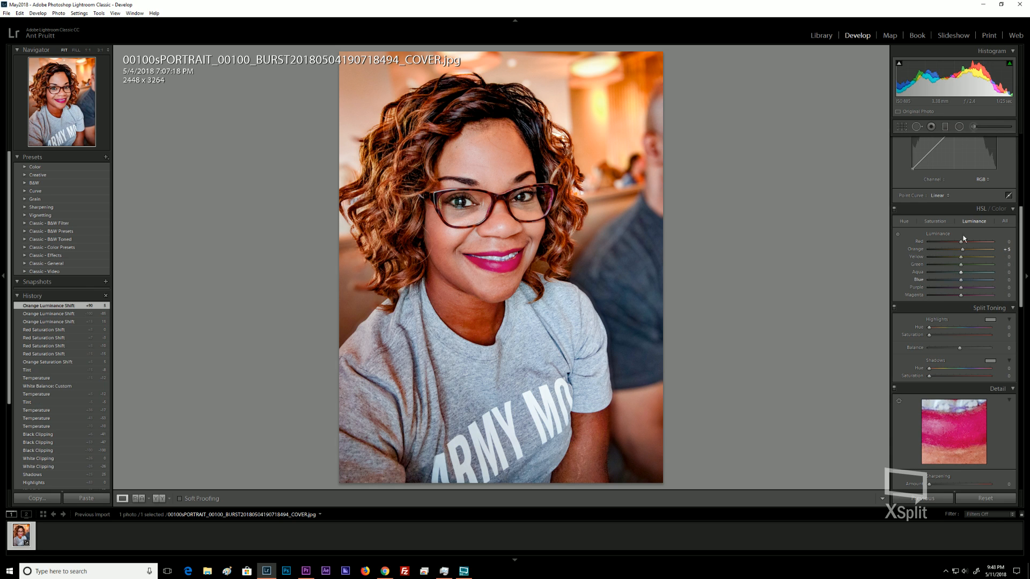
Set the Red luminance to +5 in the HSL panel.
{"action": "key", "text": "Down"}
{"action": "key", "text": "Down"}
{"action": "key", "text": "Down"}
{"action": "key", "text": "Down"}
{"action": "key", "text": "Down"}
{"action": "key", "text": "Down"}
{"action": "key", "text": "Down"}
{"action": "key", "text": "Down"}
{"action": "key", "text": "Down"}
{"action": "key", "text": "Down"}
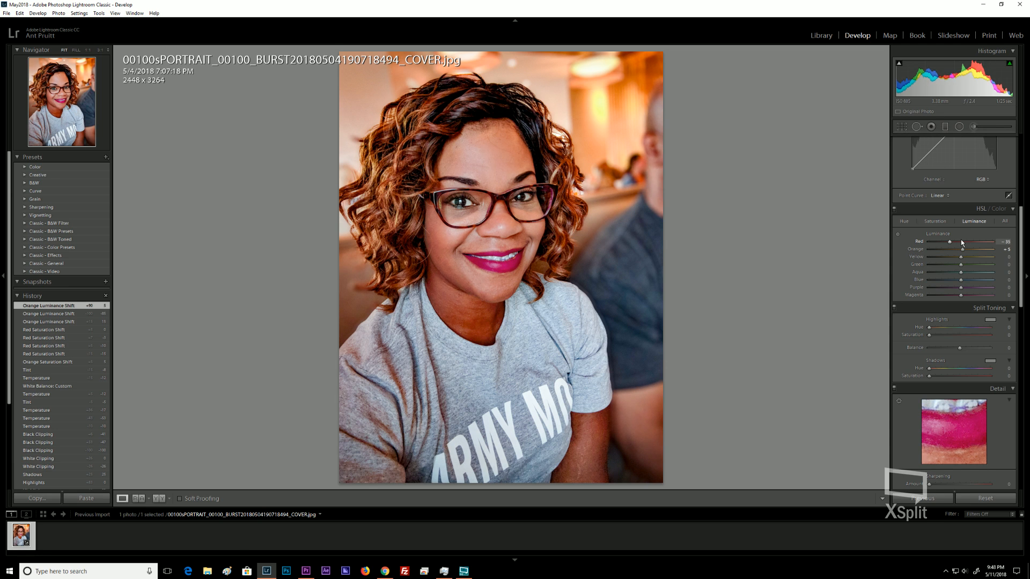
{"action": "key", "text": "Up"}
{"action": "key", "text": "Up"}
{"action": "key", "text": "Up"}
{"action": "key", "text": "Up"}
{"action": "key", "text": "Up"}
{"action": "key", "text": "Up"}
{"action": "key", "text": "Up"}
{"action": "key", "text": "Up"}
{"action": "key", "text": "Up"}
{"action": "key", "text": "Up"}
{"action": "key", "text": "Up"}
{"action": "key", "text": "Up"}
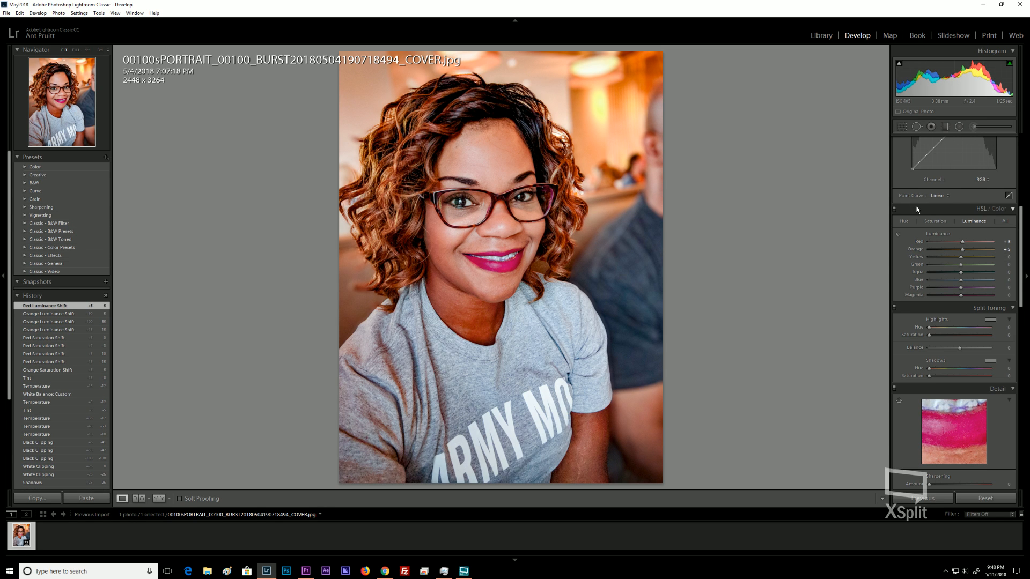
Set Sharpening Amount to 23 and Luminance noise reduction to 60 while checking the face close up.
{"action": "scroll", "coordinate": [917, 209], "scroll_direction": "up", "scroll_amount": 5}
{"action": "left_click_drag", "start_coordinate": [963, 222], "coordinate": [966, 225]}
{"action": "scroll", "coordinate": [906, 297], "scroll_direction": "down", "scroll_amount": 10}
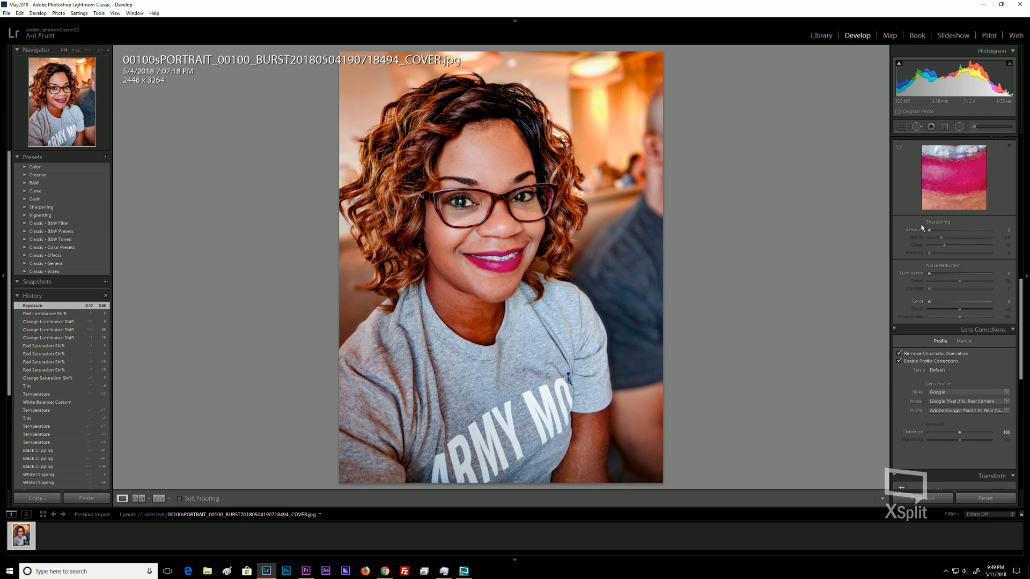
{"action": "left_click_drag", "start_coordinate": [930, 232], "coordinate": [939, 228]}
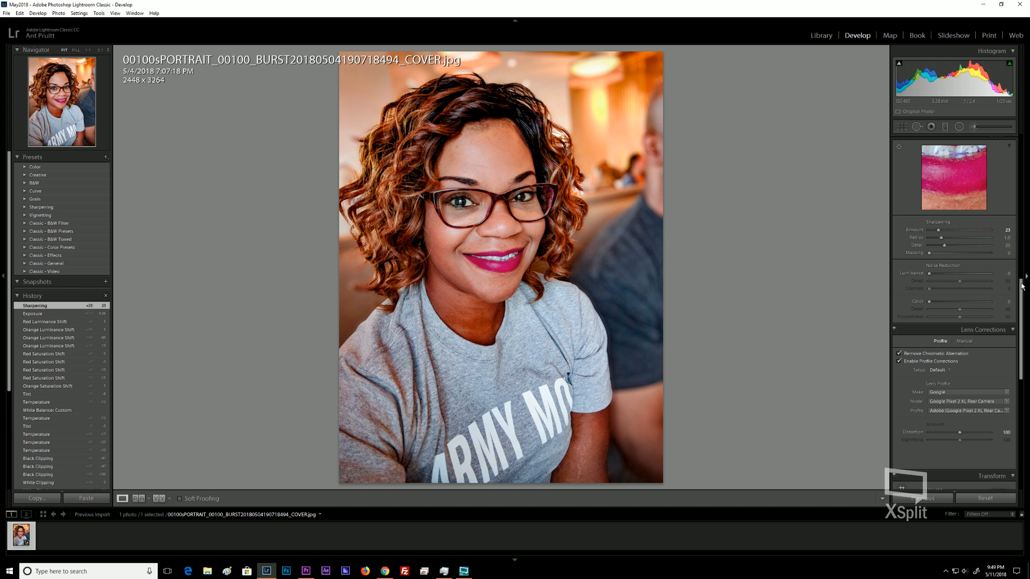
{"action": "left_click_drag", "start_coordinate": [930, 273], "coordinate": [942, 277]}
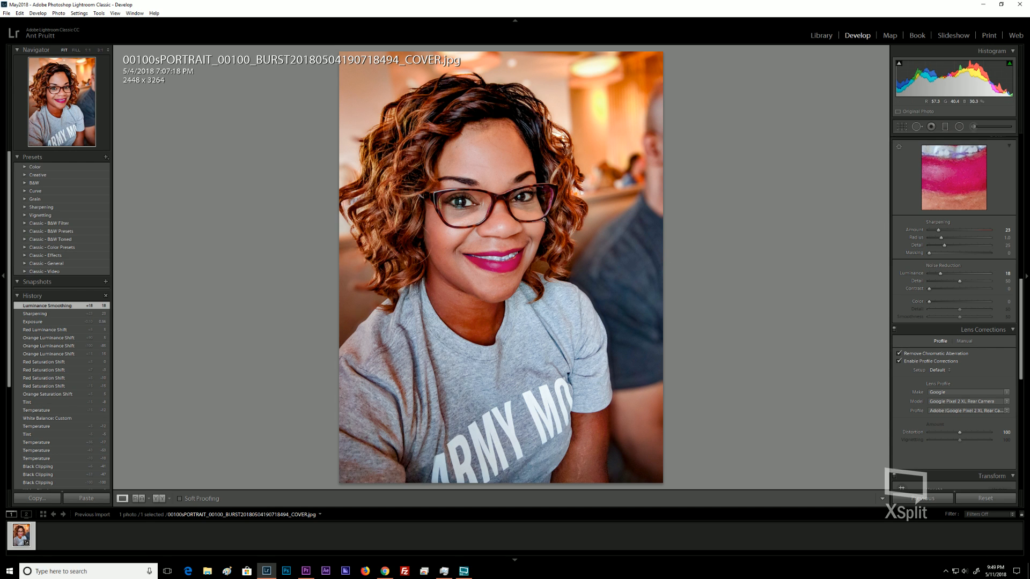
{"action": "left_click", "coordinate": [586, 166]}
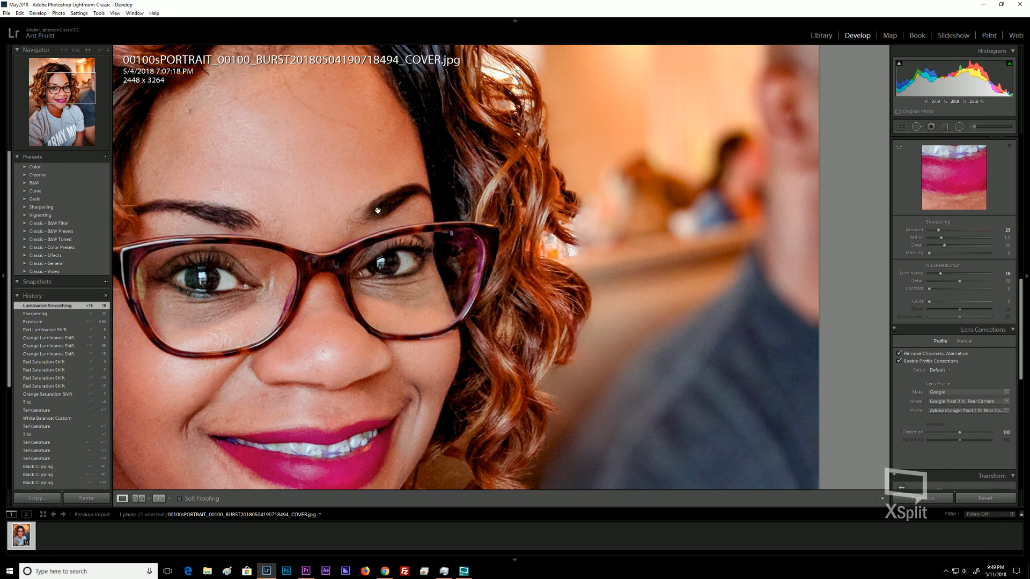
{"action": "left_click_drag", "start_coordinate": [537, 204], "coordinate": [638, 212]}
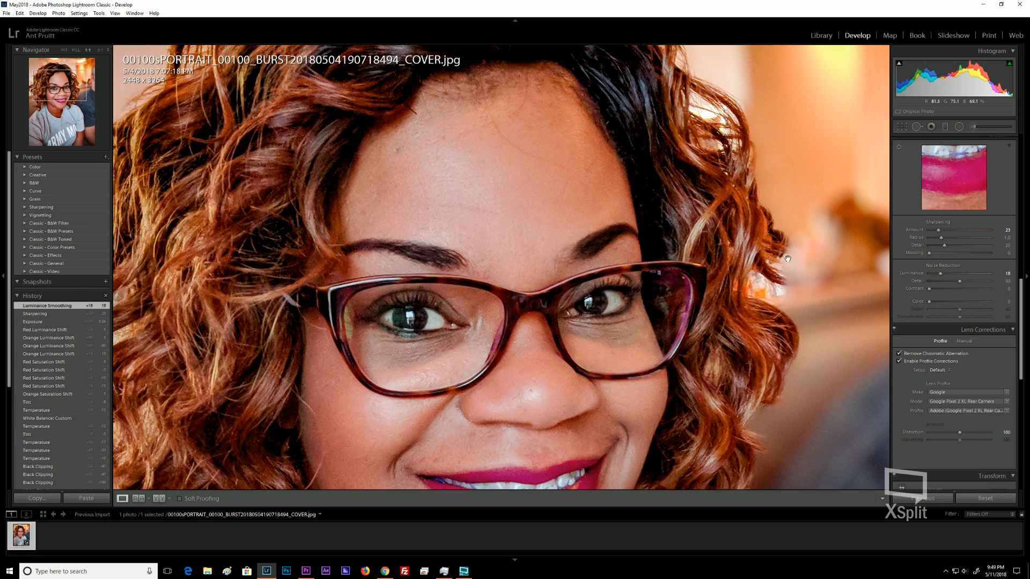
{"action": "left_click_drag", "start_coordinate": [788, 258], "coordinate": [594, 217]}
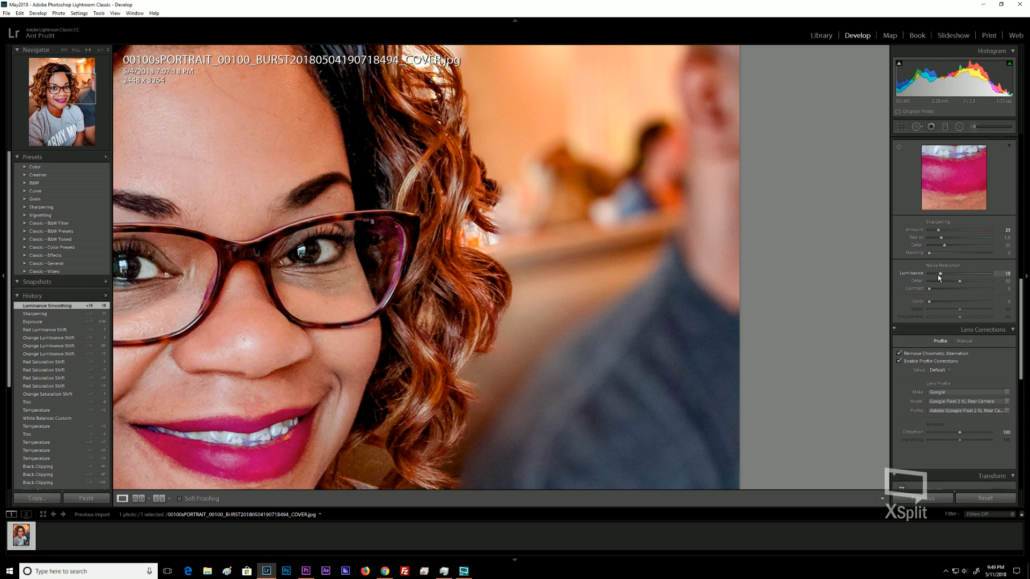
{"action": "left_click_drag", "start_coordinate": [942, 275], "coordinate": [966, 276]}
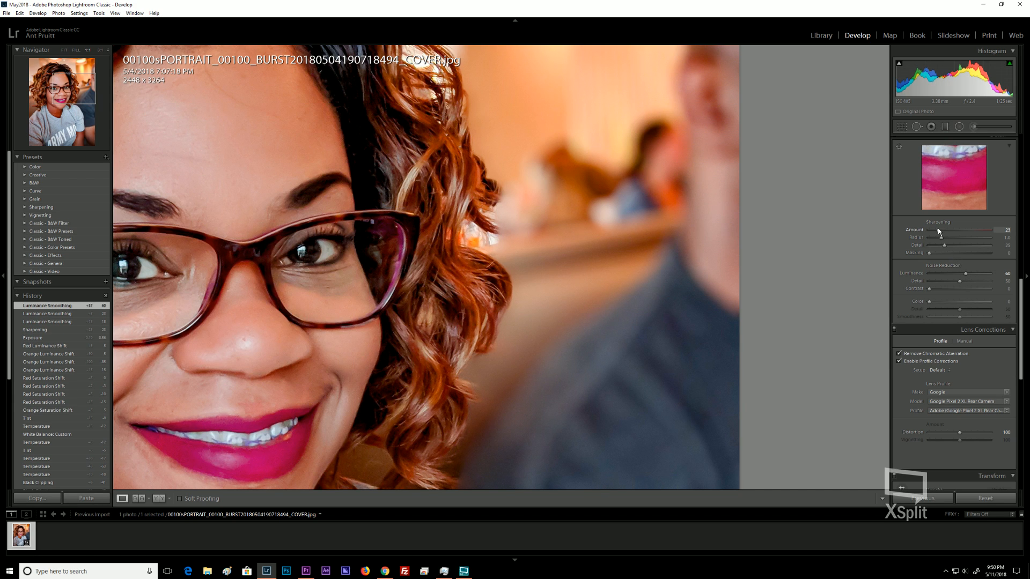
Set Sharpening Amount to 13 and Luminance noise reduction to 21.
{"action": "left_click_drag", "start_coordinate": [937, 230], "coordinate": [935, 230]}
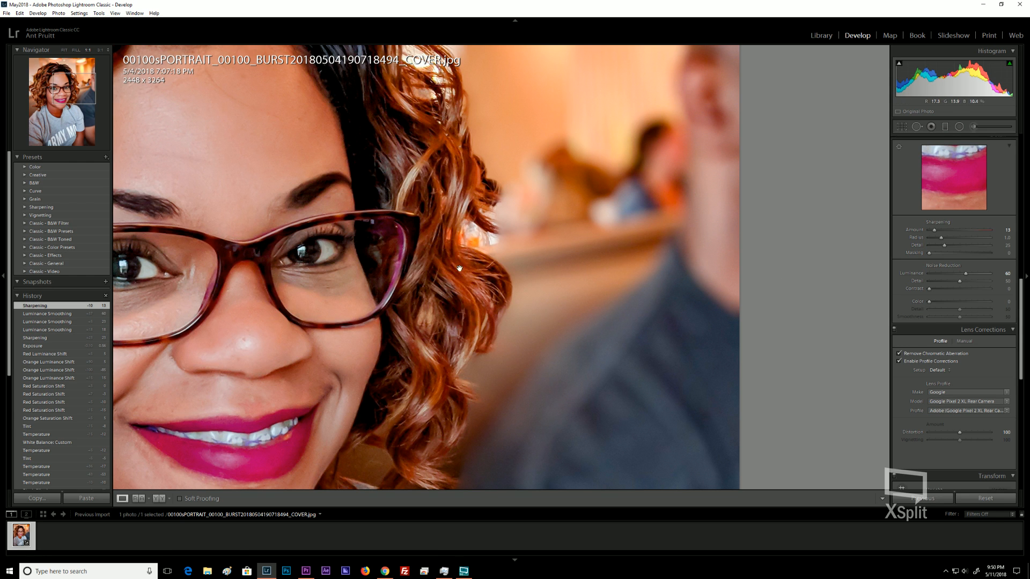
{"action": "left_click", "coordinate": [294, 186]}
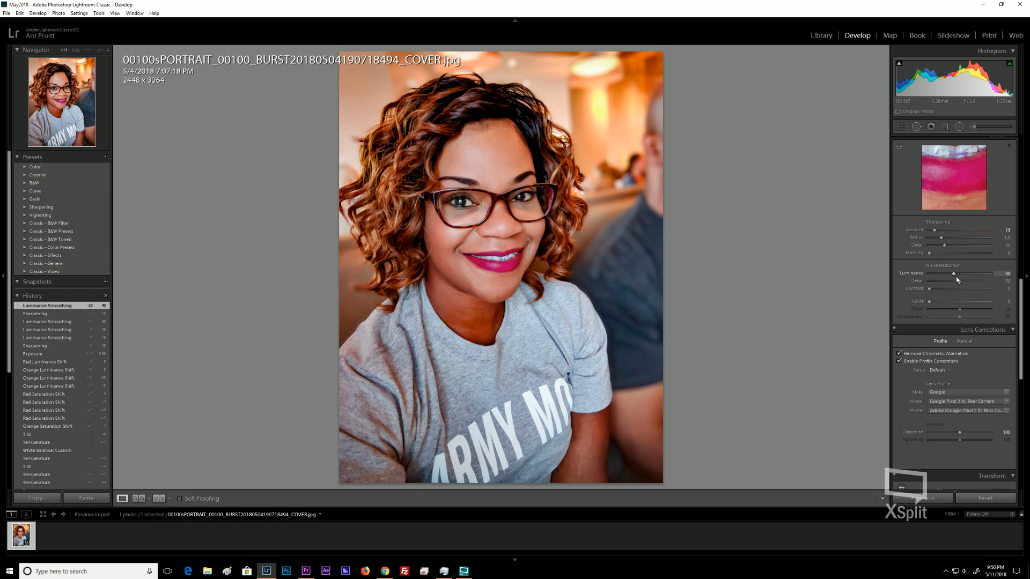
{"action": "left_click_drag", "start_coordinate": [954, 275], "coordinate": [952, 274]}
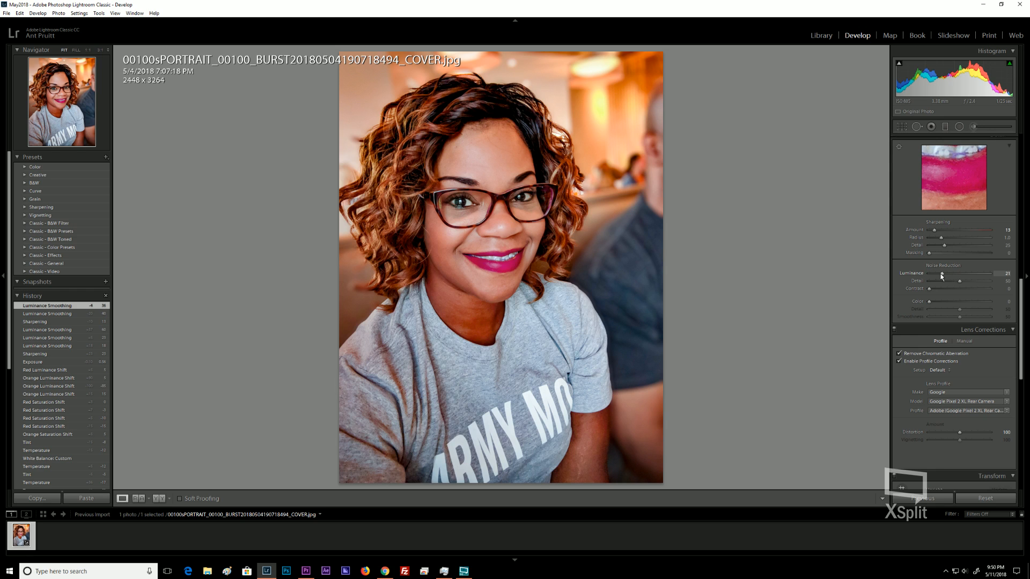
{"action": "left_click_drag", "start_coordinate": [942, 276], "coordinate": [941, 276]}
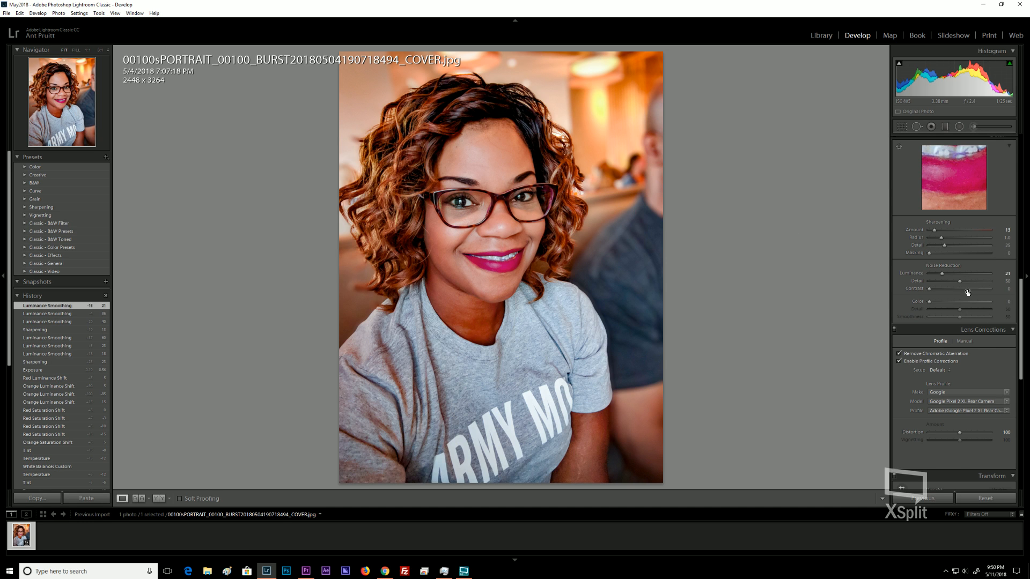
Shift the Calibration Red Primary hue to +20 and the Blue Primary hue to -20.
{"action": "scroll", "coordinate": [923, 296], "scroll_direction": "down", "scroll_amount": 6}
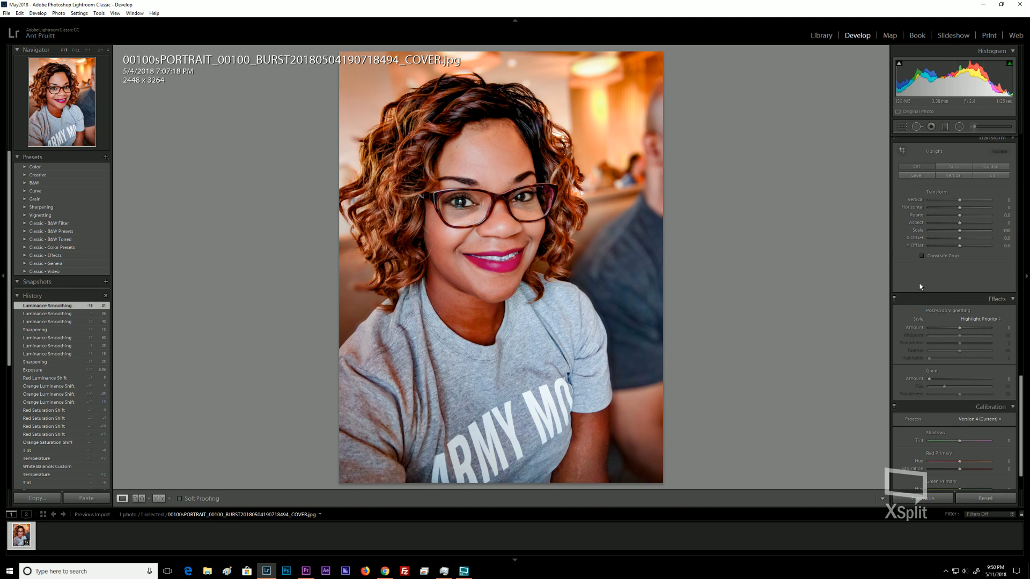
{"action": "scroll", "coordinate": [920, 283], "scroll_direction": "down", "scroll_amount": 2}
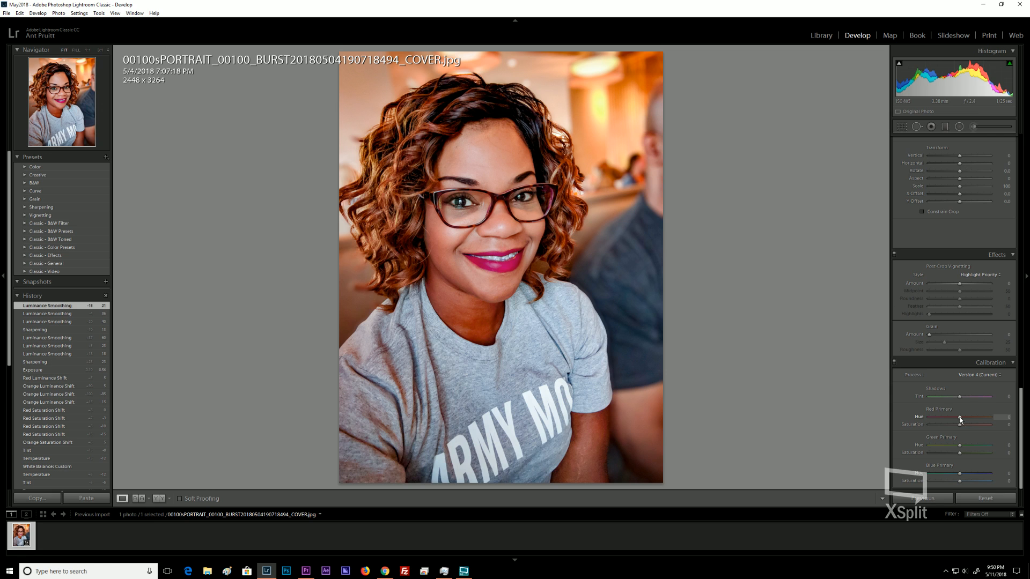
{"action": "key", "text": "Up"}
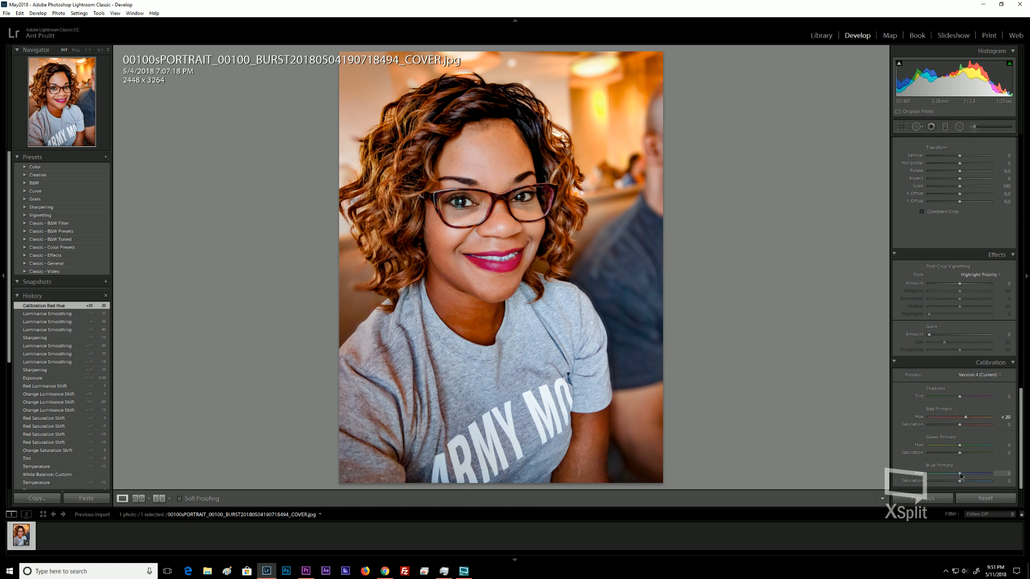
{"action": "key", "text": "Down"}
{"action": "key", "text": "Down"}
{"action": "key", "text": "Down"}
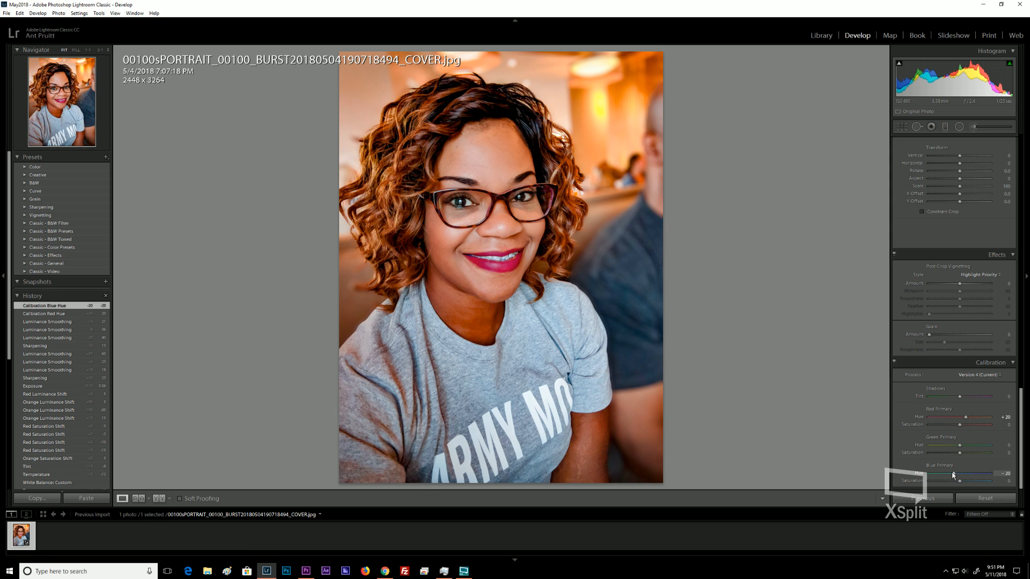
Set the Calibration Red Primary hue to +14 and the Blue Primary hue to +14.
{"action": "left_click_drag", "start_coordinate": [965, 416], "coordinate": [964, 417]}
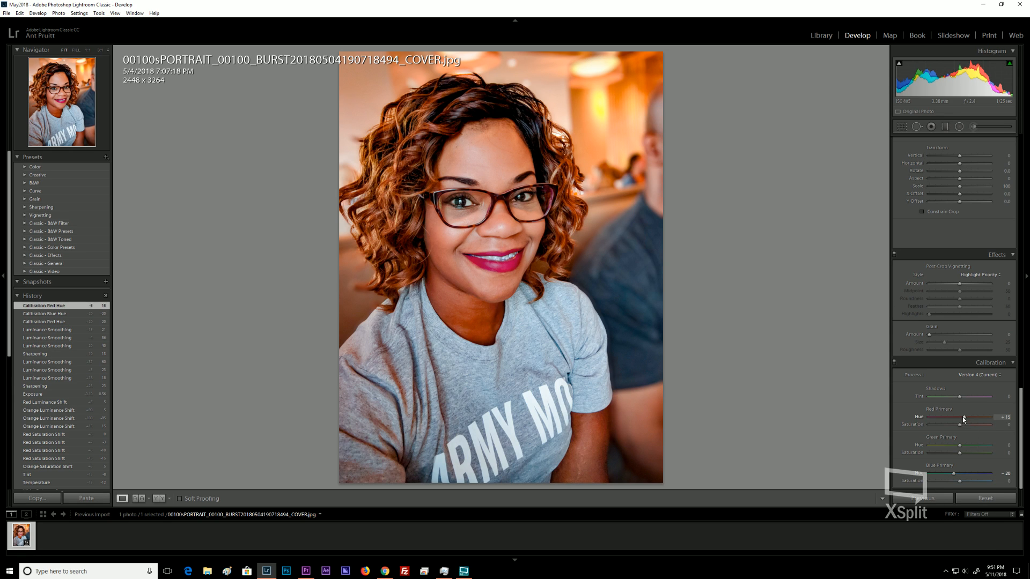
{"action": "left_click_drag", "start_coordinate": [965, 420], "coordinate": [964, 420]}
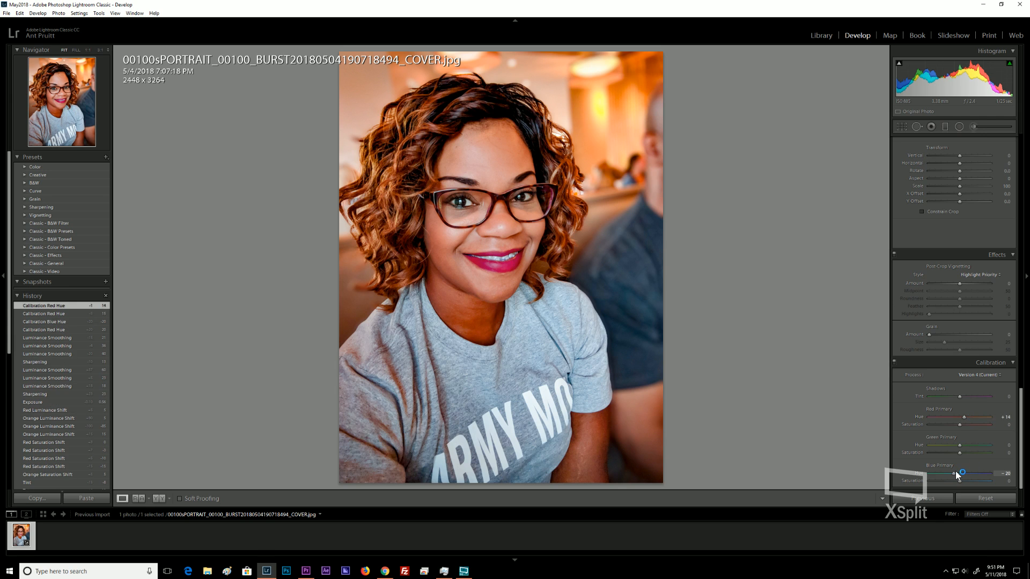
{"action": "key", "text": "ctrl"}
{"action": "key", "text": "ctrl"}
{"action": "left_click_drag", "start_coordinate": [953, 475], "coordinate": [959, 478]}
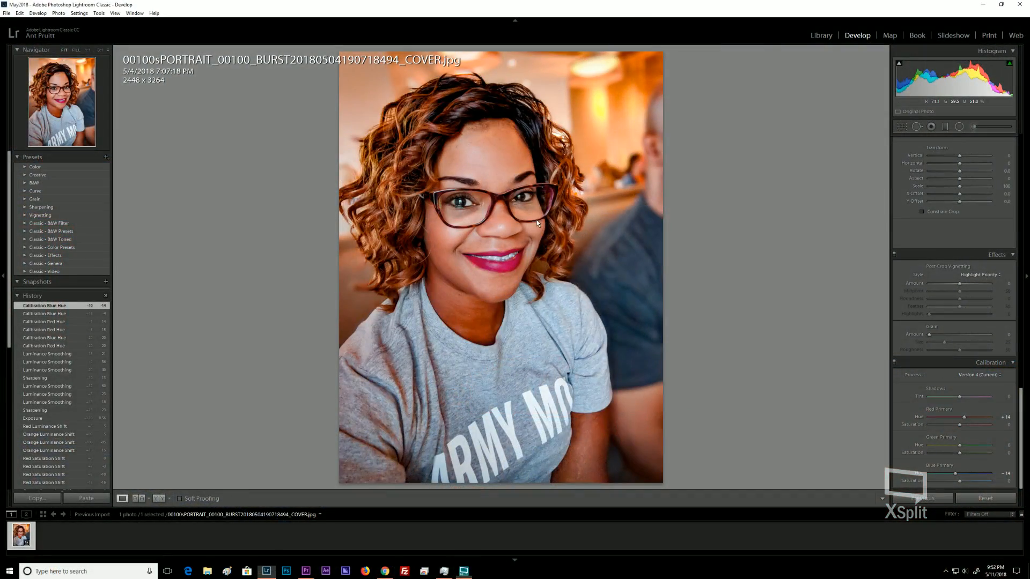
Open a copy of the photo with Lightroom adjustments in Adobe Photoshop CC 2018.
{"action": "right_click", "coordinate": [537, 220]}
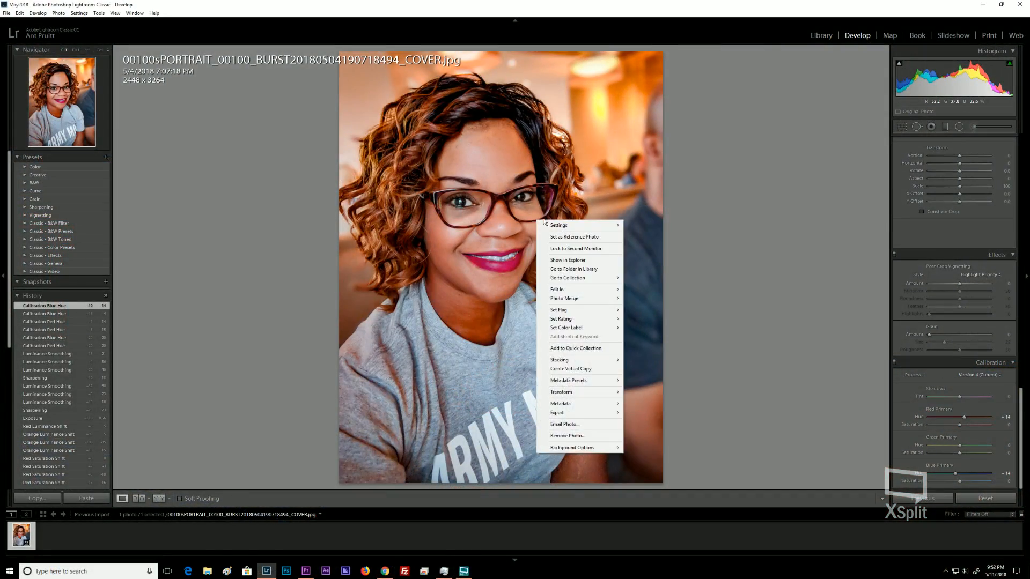
{"action": "mouse_move", "coordinate": [575, 293]}
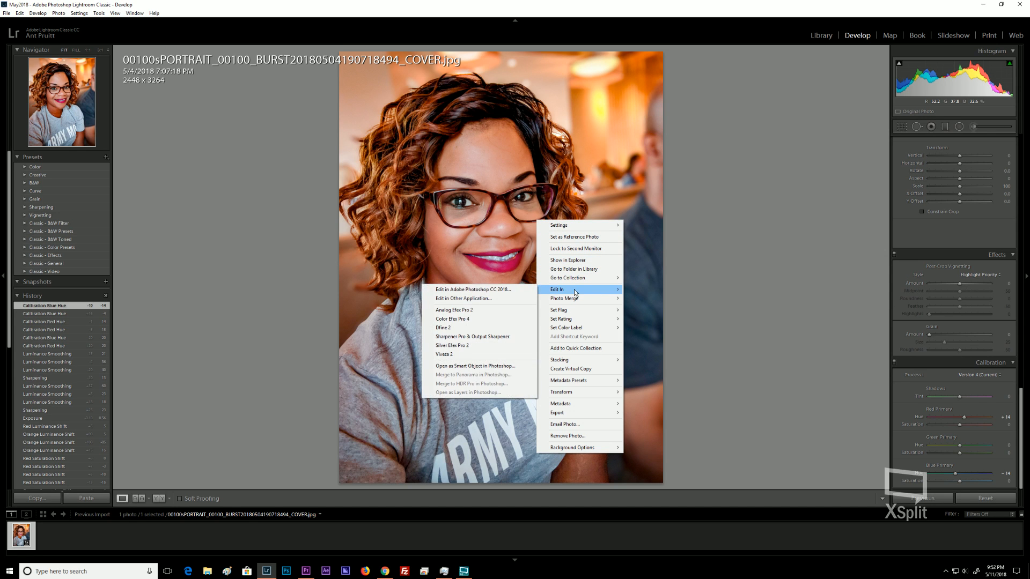
{"action": "left_click", "coordinate": [489, 290]}
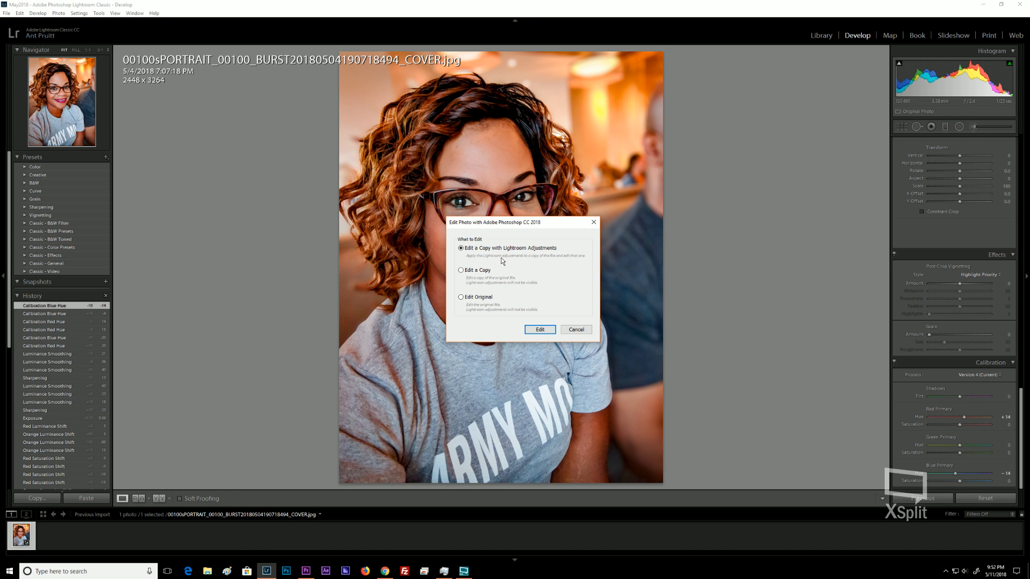
{"action": "left_click", "coordinate": [538, 330]}
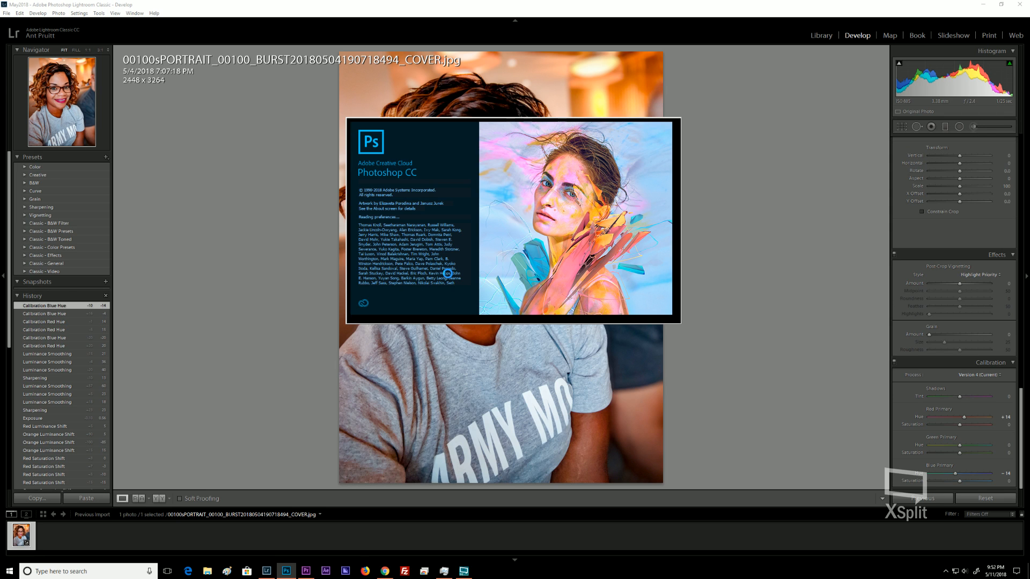
{"action": "left_click", "coordinate": [443, 573]}
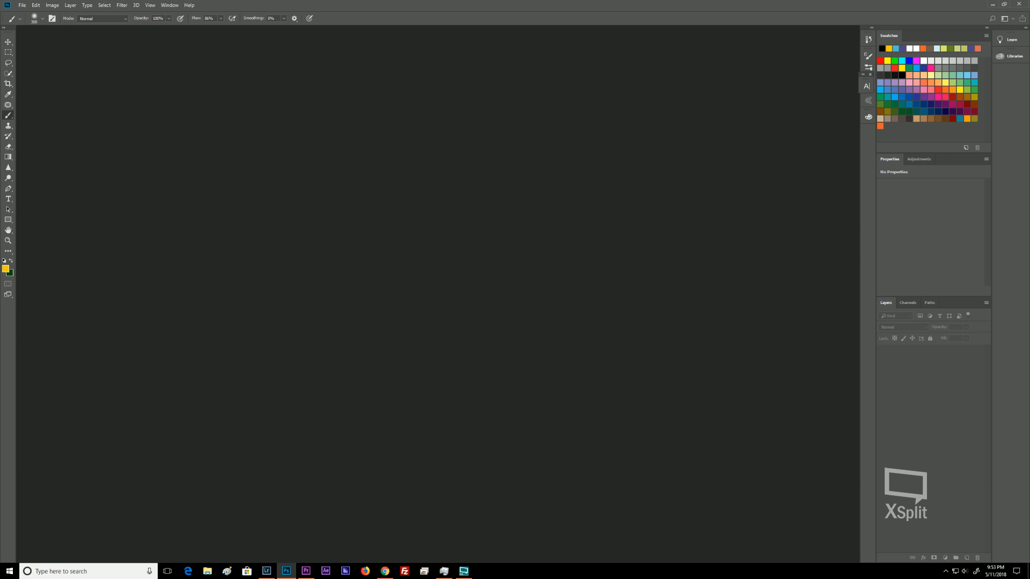
{"action": "key", "text": "alt+Tab"}
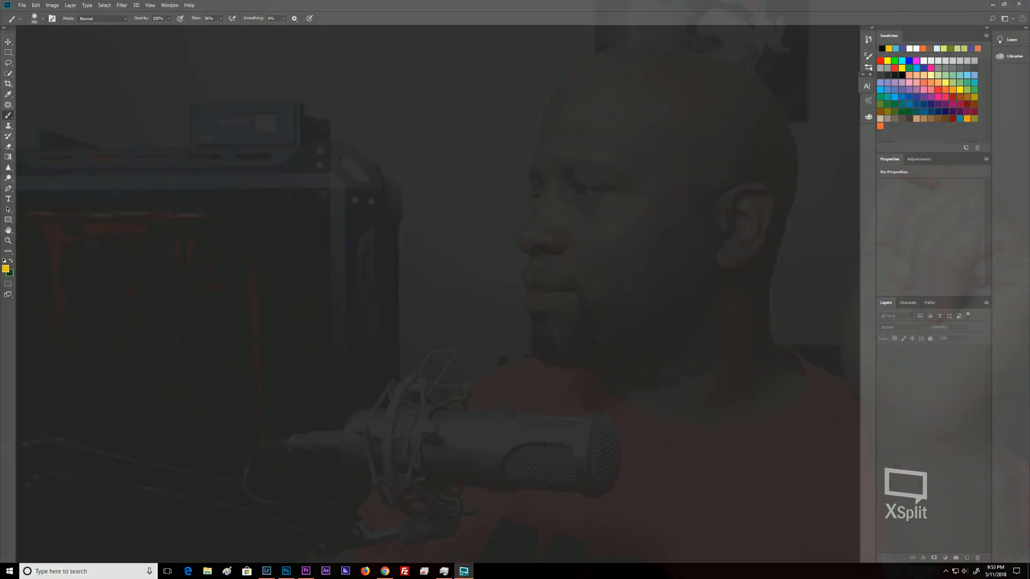
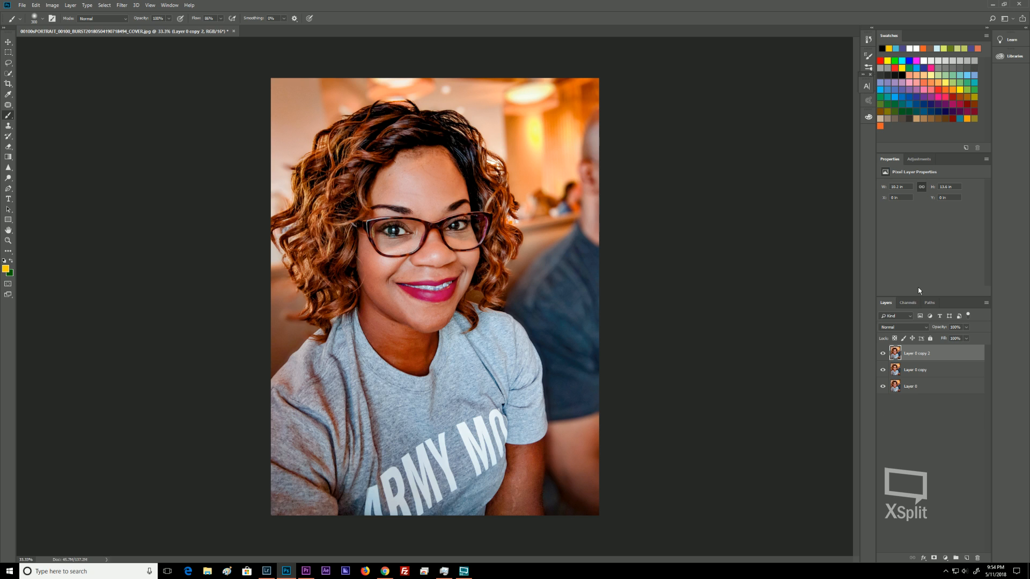
Delete both copy layers and make a fresh duplicate of Layer 0.
{"action": "left_click", "coordinate": [927, 368], "text": "shift"}
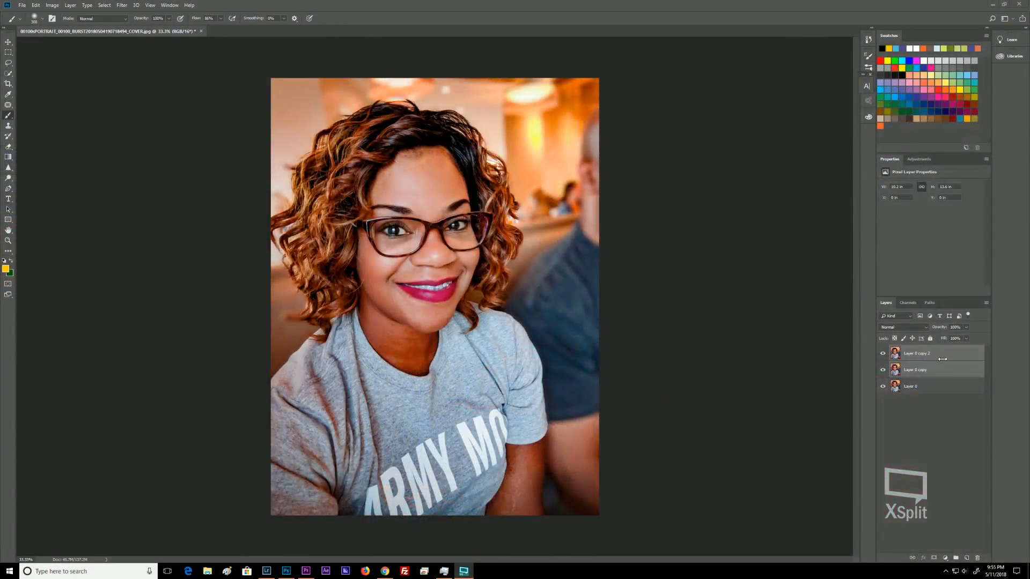
{"action": "key", "text": "Delete"}
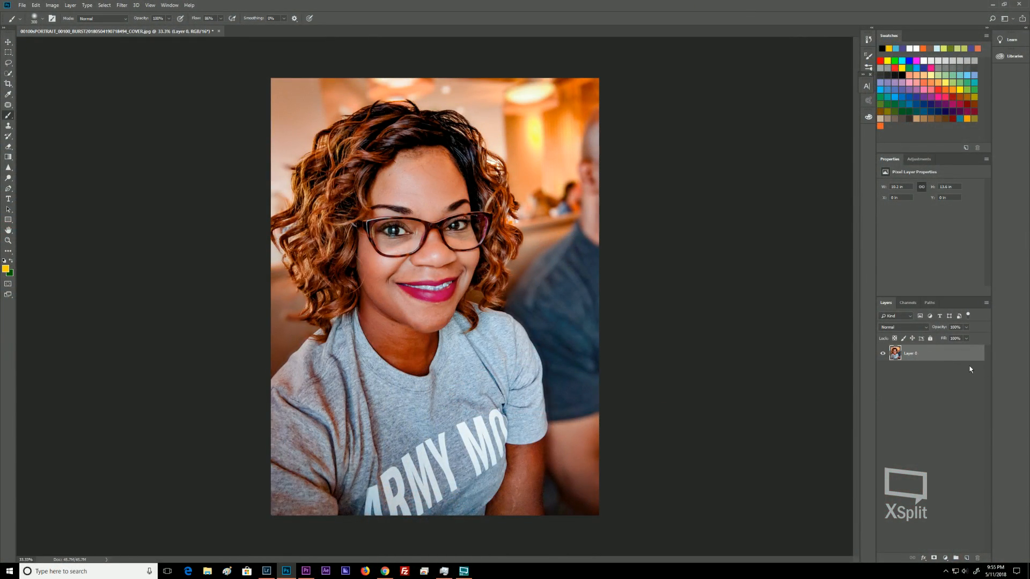
{"action": "left_click_drag", "start_coordinate": [959, 364], "coordinate": [966, 561]}
Remove blemishes on the upper forehead with the Spot Healing Brush Tool.
{"action": "key", "text": "ctrl+plus"}
{"action": "key", "text": "ctrl+plus"}
{"action": "key", "text": "ctrl+plus"}
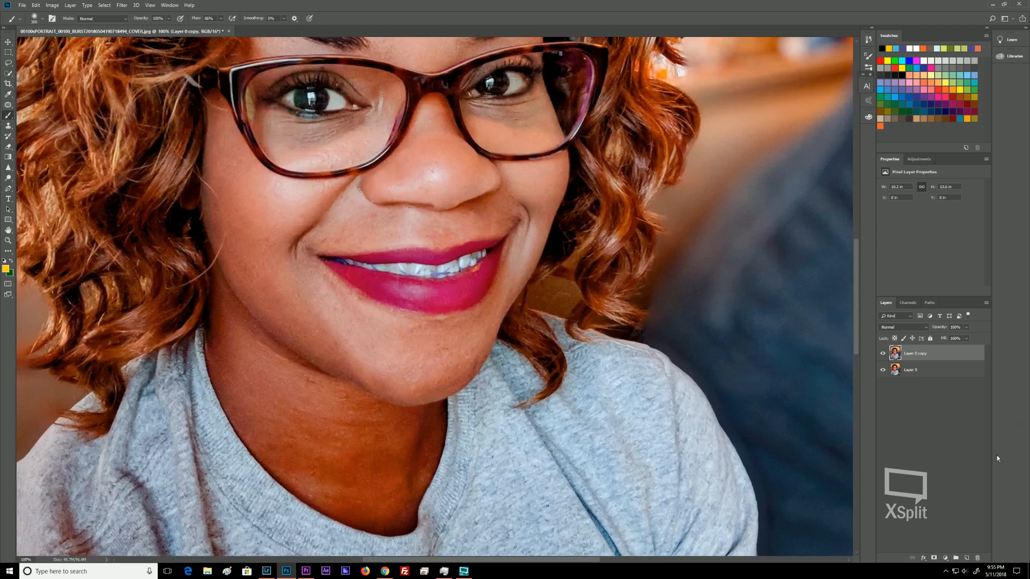
{"action": "left_click_drag", "start_coordinate": [310, 156], "coordinate": [356, 386]}
{"action": "mouse_move", "coordinate": [467, 224]}
{"action": "left_mouse_down"}
{"action": "mouse_move", "coordinate": [438, 309]}
{"action": "mouse_move", "coordinate": [406, 316]}
{"action": "left_mouse_up"}
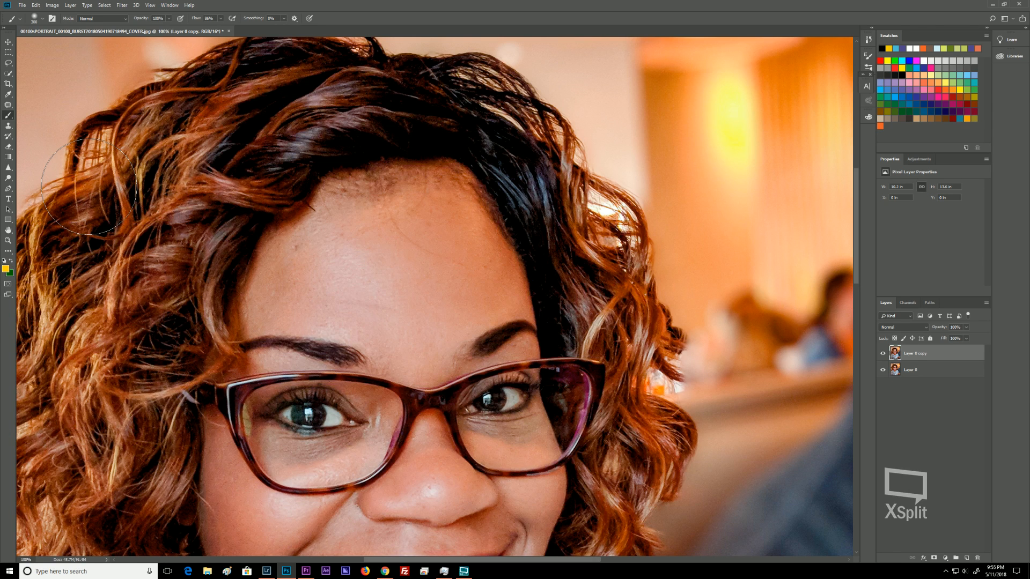
{"action": "key", "text": "j"}
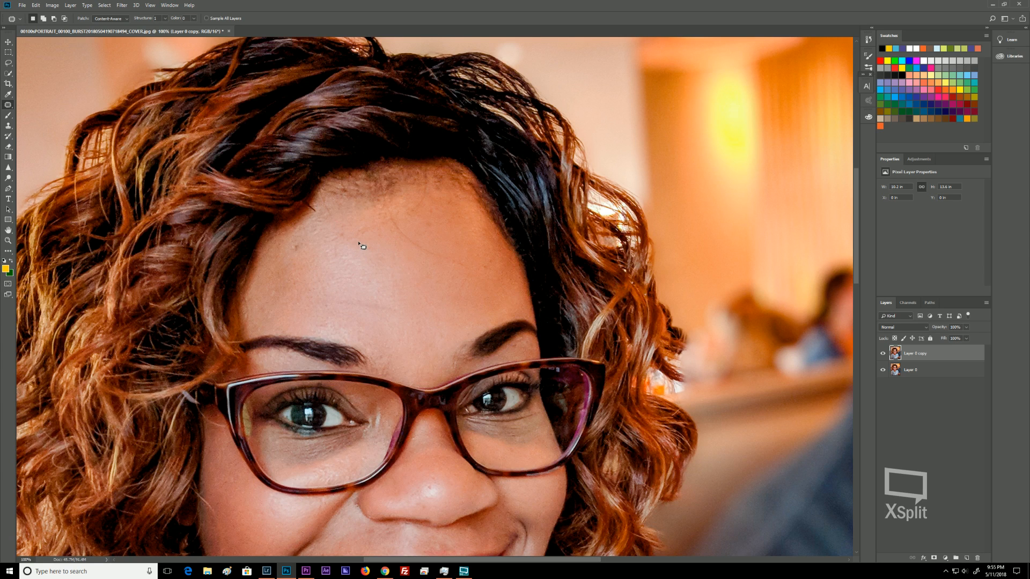
{"action": "right_click", "coordinate": [9, 106]}
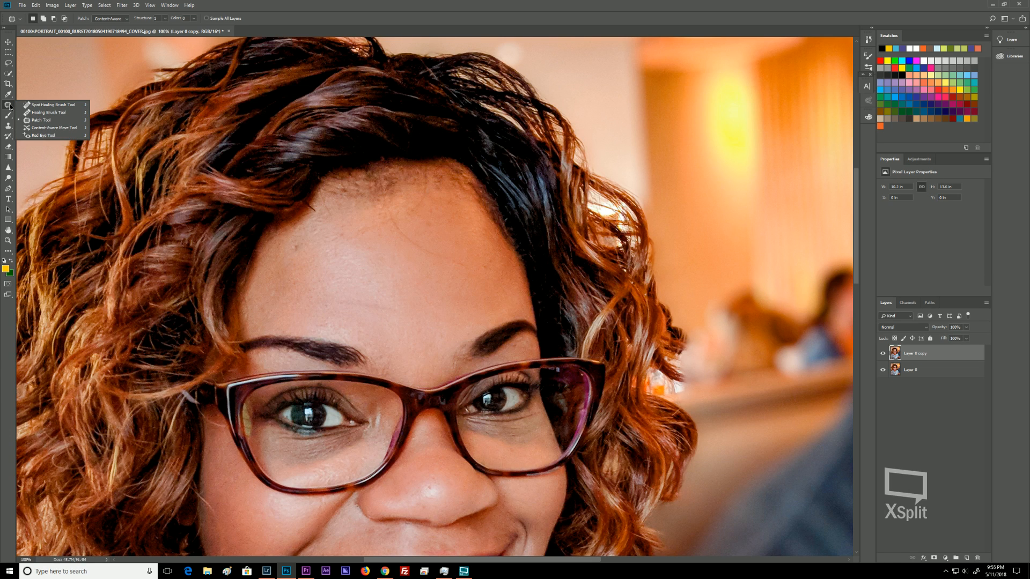
{"action": "left_click", "coordinate": [55, 107]}
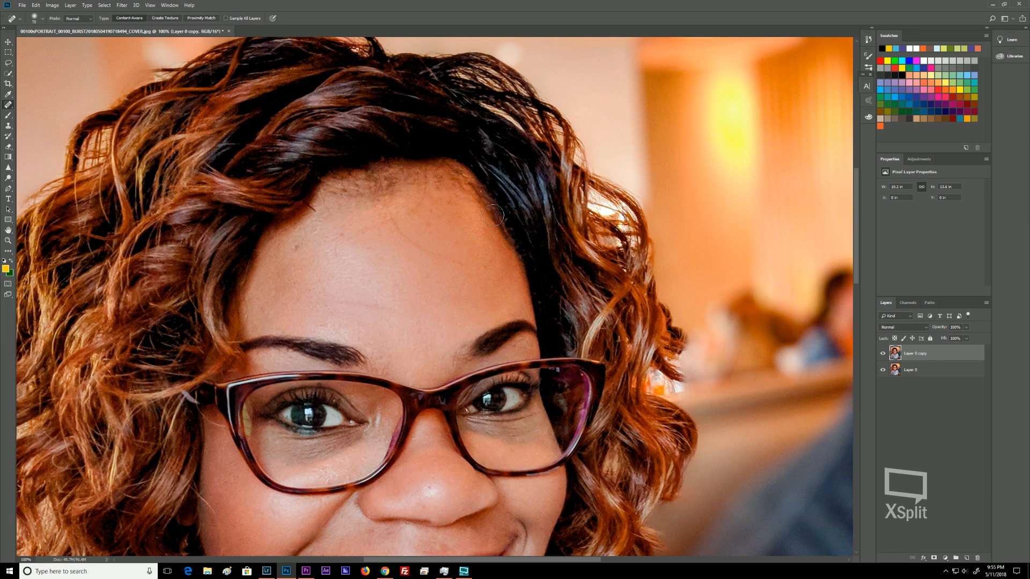
{"action": "left_click", "coordinate": [384, 263]}
{"action": "left_click_drag", "start_coordinate": [466, 267], "coordinate": [386, 217]}
{"action": "left_click_drag", "start_coordinate": [411, 207], "coordinate": [421, 193]}
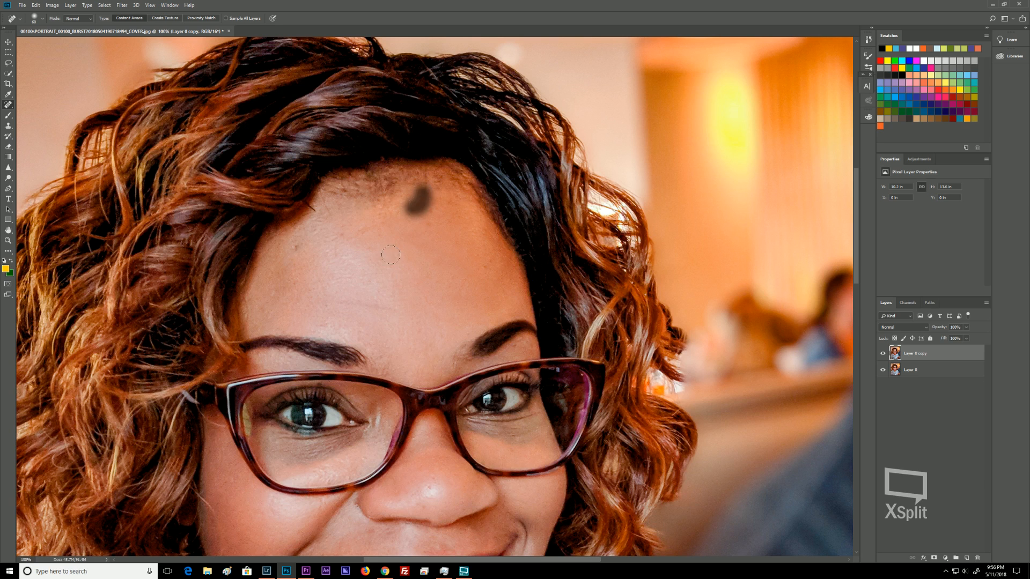
{"action": "left_click_drag", "start_coordinate": [378, 226], "coordinate": [337, 241]}
{"action": "left_click", "coordinate": [428, 223]}
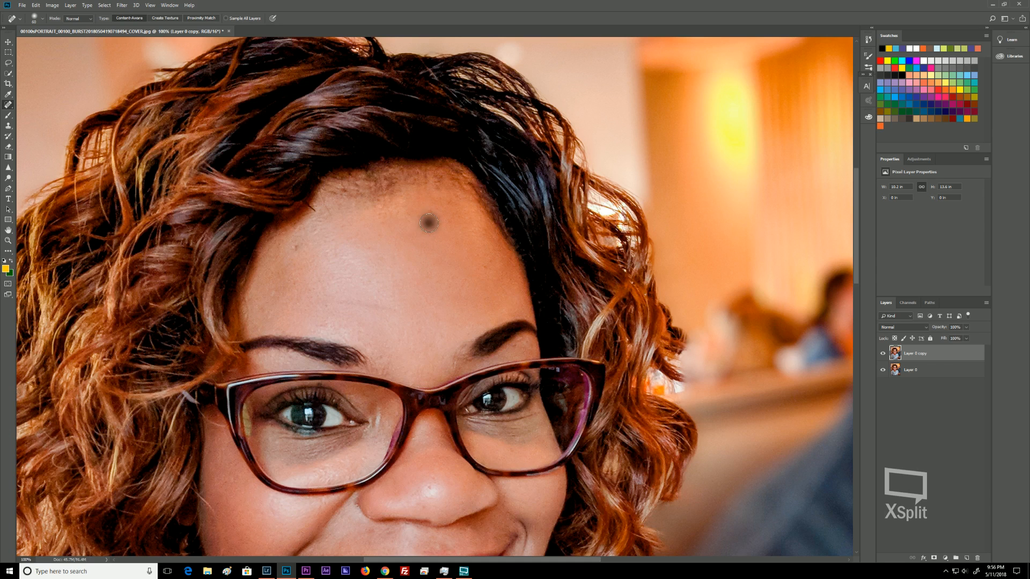
Heal the remaining spots across the forehead and between the brows with the Spot Healing Brush.
{"action": "left_click", "coordinate": [485, 266]}
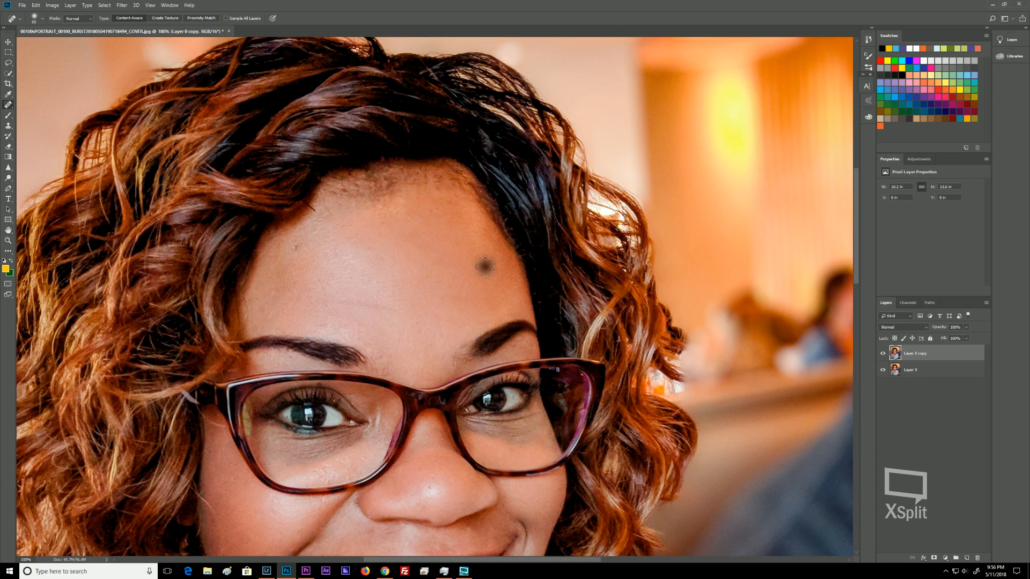
{"action": "left_click", "coordinate": [489, 262]}
{"action": "left_click", "coordinate": [341, 271]}
{"action": "left_click", "coordinate": [300, 245]}
{"action": "left_click", "coordinate": [293, 247]}
{"action": "left_click", "coordinate": [294, 246]}
{"action": "left_click", "coordinate": [395, 312]}
{"action": "left_click_drag", "start_coordinate": [404, 313], "coordinate": [330, 304]}
Heal blemishes beside the nose and on the cheeks near the mouth.
{"action": "key", "text": "space"}
{"action": "left_click_drag", "start_coordinate": [400, 309], "coordinate": [447, 113]}
{"action": "left_click_drag", "start_coordinate": [430, 343], "coordinate": [430, 431]}
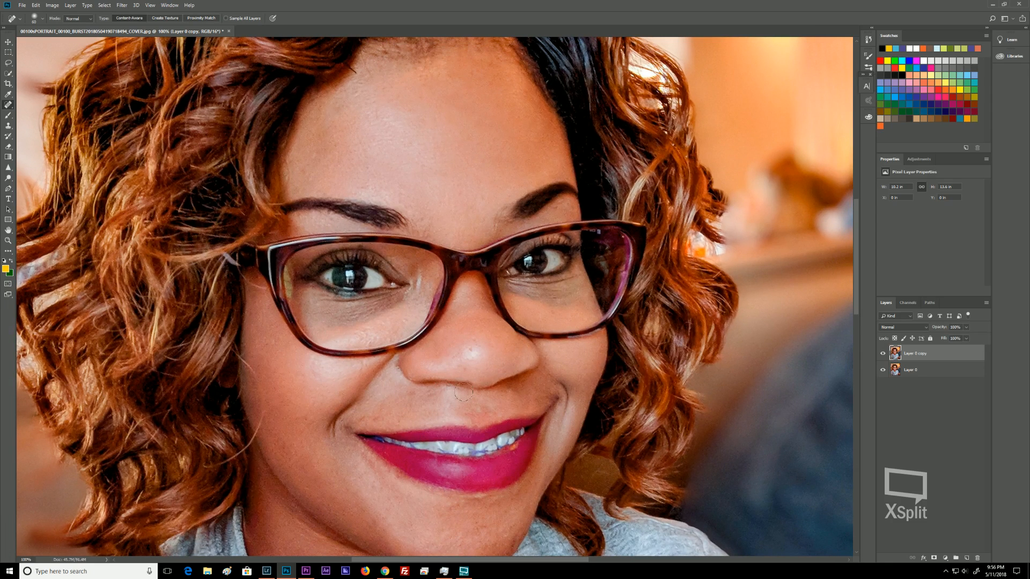
{"action": "left_click", "coordinate": [471, 349]}
{"action": "left_click", "coordinate": [474, 339]}
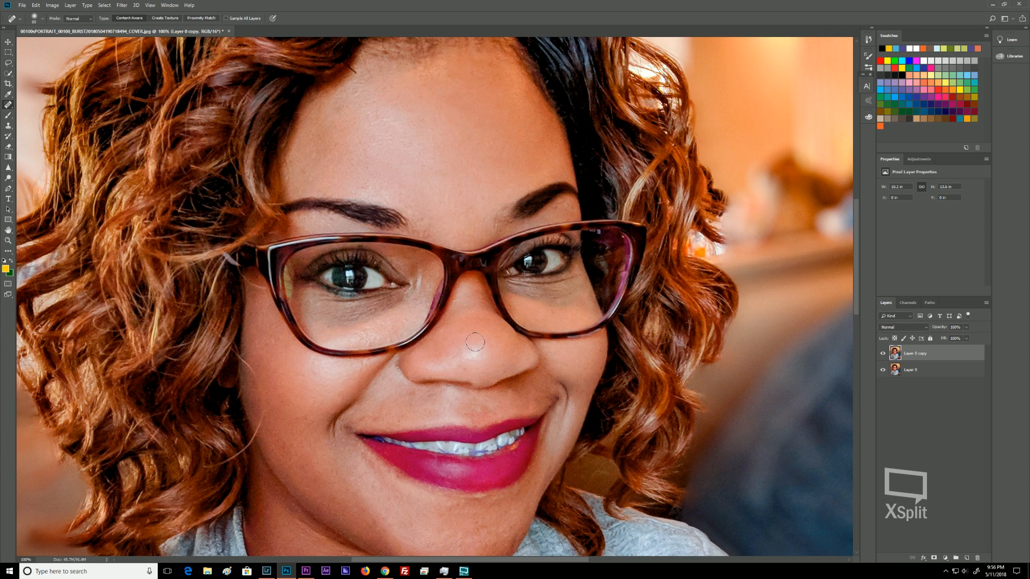
{"action": "left_click", "coordinate": [413, 394]}
{"action": "left_click_drag", "start_coordinate": [359, 420], "coordinate": [370, 417]}
{"action": "left_click", "coordinate": [382, 414]}
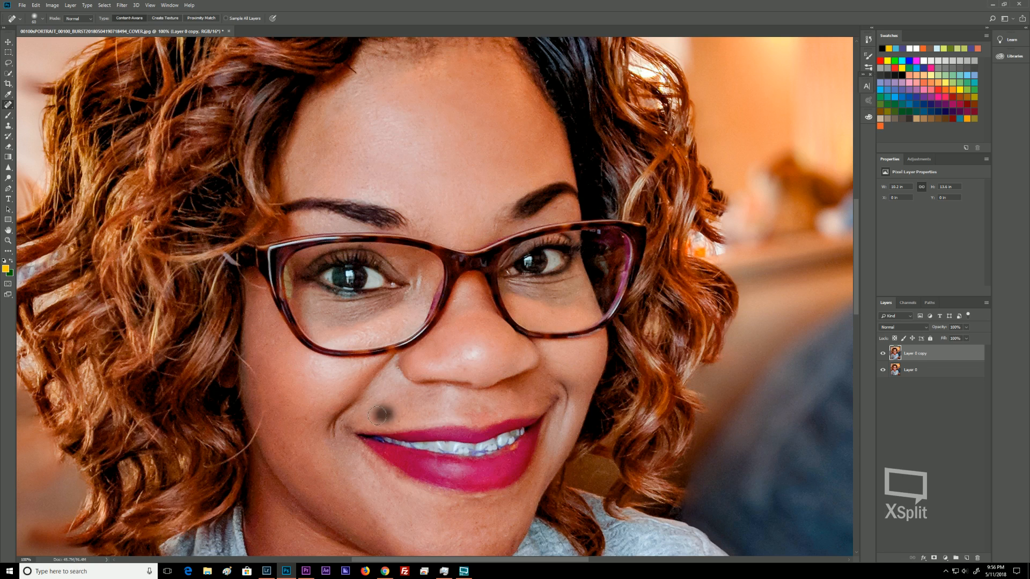
{"action": "left_click", "coordinate": [425, 394]}
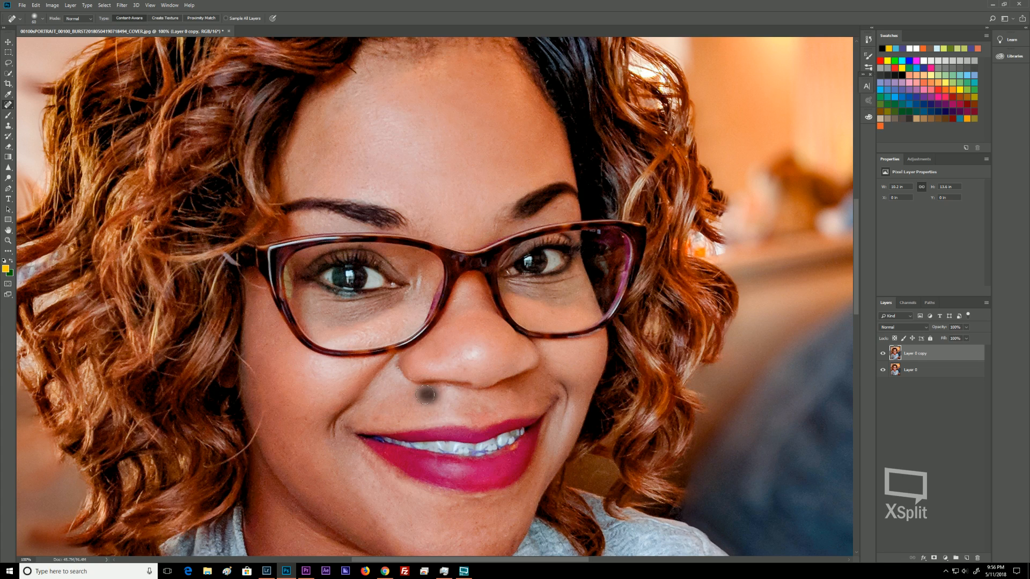
{"action": "left_click", "coordinate": [376, 417]}
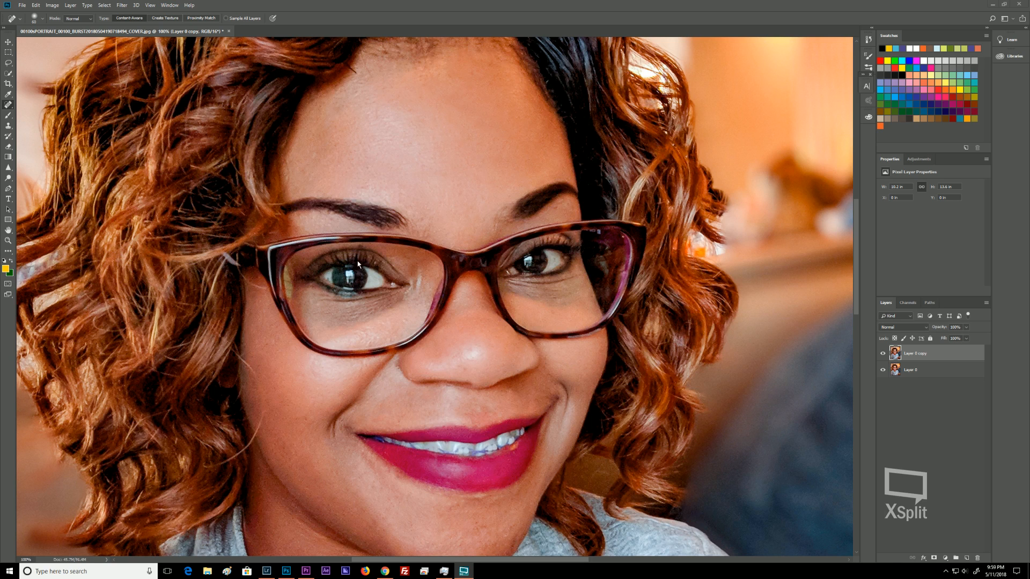
Heal blemishes on the lower cheeks and chin with the Spot Healing Brush.
{"action": "left_click", "coordinate": [441, 12]}
{"action": "left_click_drag", "start_coordinate": [475, 530], "coordinate": [477, 533]}
{"action": "left_click", "coordinate": [475, 534]}
{"action": "left_click_drag", "start_coordinate": [380, 531], "coordinate": [366, 516]}
{"action": "left_click", "coordinate": [339, 423]}
{"action": "left_click", "coordinate": [344, 420]}
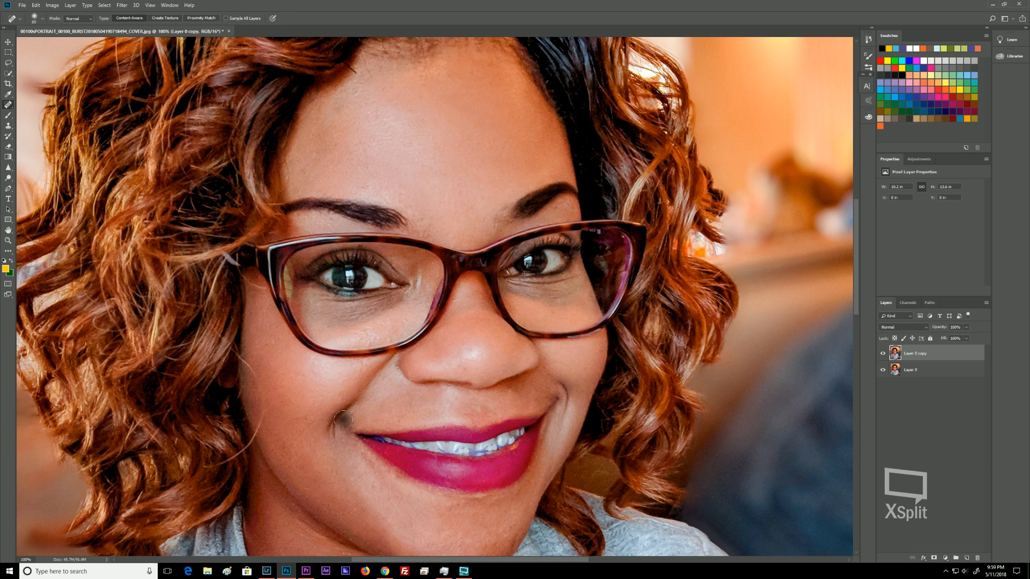
{"action": "left_click", "coordinate": [392, 370]}
{"action": "left_click", "coordinate": [396, 372]}
{"action": "left_click", "coordinate": [462, 370]}
{"action": "left_click_drag", "start_coordinate": [295, 430], "coordinate": [314, 300]}
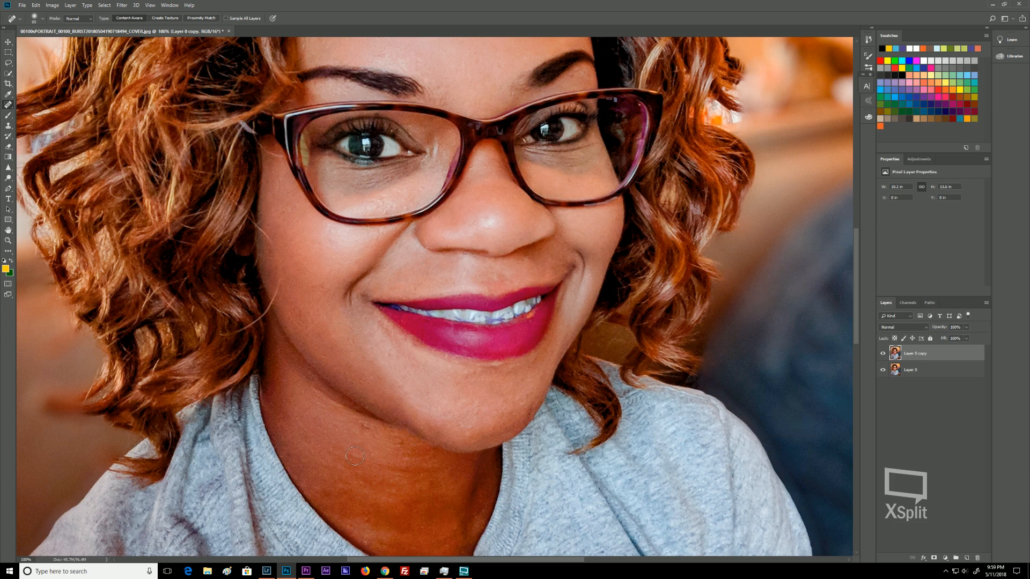
Heal the spots scattered across the chin, jawline and upper neck.
{"action": "mouse_move", "coordinate": [354, 456]}
{"action": "left_mouse_down"}
{"action": "mouse_move", "coordinate": [418, 470]}
{"action": "mouse_move", "coordinate": [405, 470]}
{"action": "left_mouse_up"}
{"action": "left_click", "coordinate": [364, 429]}
{"action": "left_click", "coordinate": [395, 443]}
{"action": "left_click", "coordinate": [367, 486]}
{"action": "left_click", "coordinate": [357, 484]}
{"action": "left_click", "coordinate": [372, 518]}
{"action": "left_click", "coordinate": [383, 483]}
{"action": "left_click_drag", "start_coordinate": [396, 490], "coordinate": [433, 495]}
{"action": "left_click_drag", "start_coordinate": [327, 483], "coordinate": [364, 486]}
{"action": "left_click", "coordinate": [317, 488]}
{"action": "left_click", "coordinate": [365, 539]}
{"action": "mouse_move", "coordinate": [454, 536]}
{"action": "left_mouse_down"}
{"action": "mouse_move", "coordinate": [374, 540]}
{"action": "mouse_move", "coordinate": [350, 518]}
{"action": "left_mouse_up"}
{"action": "mouse_move", "coordinate": [307, 429]}
{"action": "left_mouse_down"}
{"action": "mouse_move", "coordinate": [303, 419]}
{"action": "mouse_move", "coordinate": [304, 440]}
{"action": "left_mouse_up"}
{"action": "mouse_move", "coordinate": [310, 388]}
{"action": "left_mouse_down"}
{"action": "mouse_move", "coordinate": [341, 408]}
{"action": "mouse_move", "coordinate": [297, 379]}
{"action": "left_mouse_up"}
{"action": "mouse_move", "coordinate": [455, 529]}
{"action": "left_mouse_down"}
{"action": "mouse_move", "coordinate": [474, 517]}
{"action": "mouse_move", "coordinate": [466, 533]}
{"action": "left_mouse_up"}
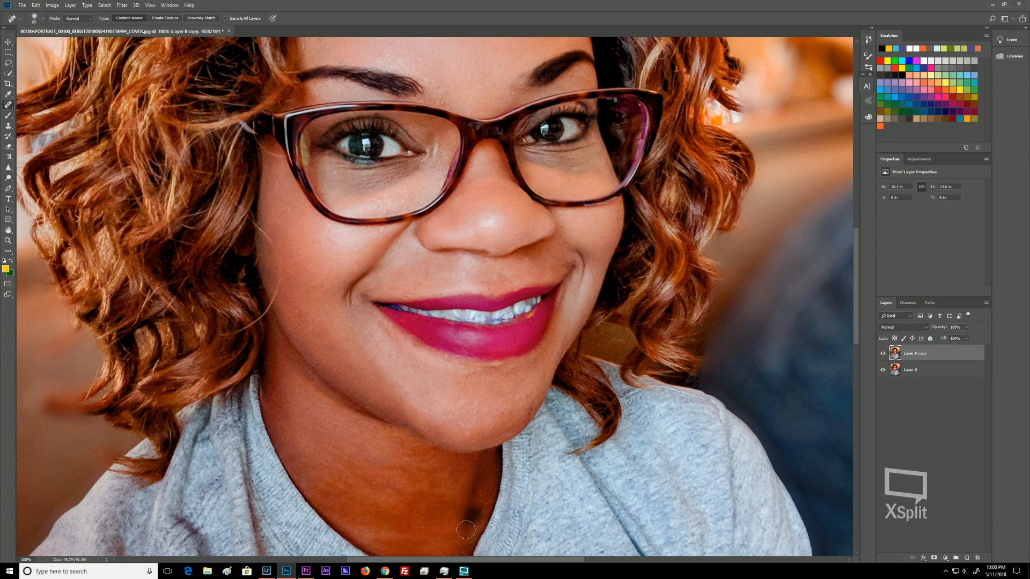
Heal the remaining marks on the neck and on the cheek beside the hair, using a brush about 12 px wide.
{"action": "left_click", "coordinate": [468, 532]}
{"action": "mouse_move", "coordinate": [355, 457]}
{"action": "left_mouse_down"}
{"action": "mouse_move", "coordinate": [322, 496]}
{"action": "mouse_move", "coordinate": [309, 478]}
{"action": "left_mouse_up"}
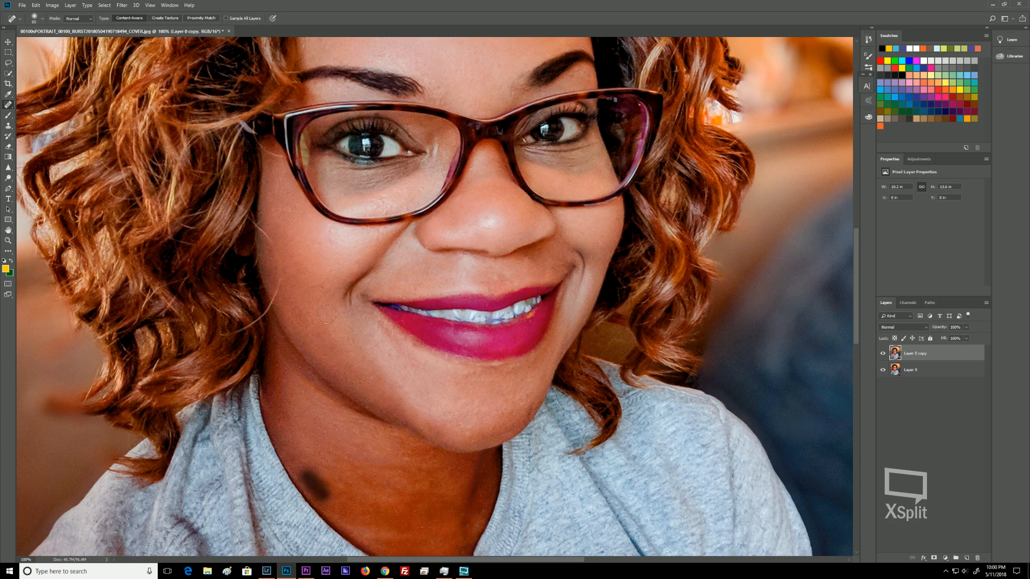
{"action": "left_click", "coordinate": [321, 288]}
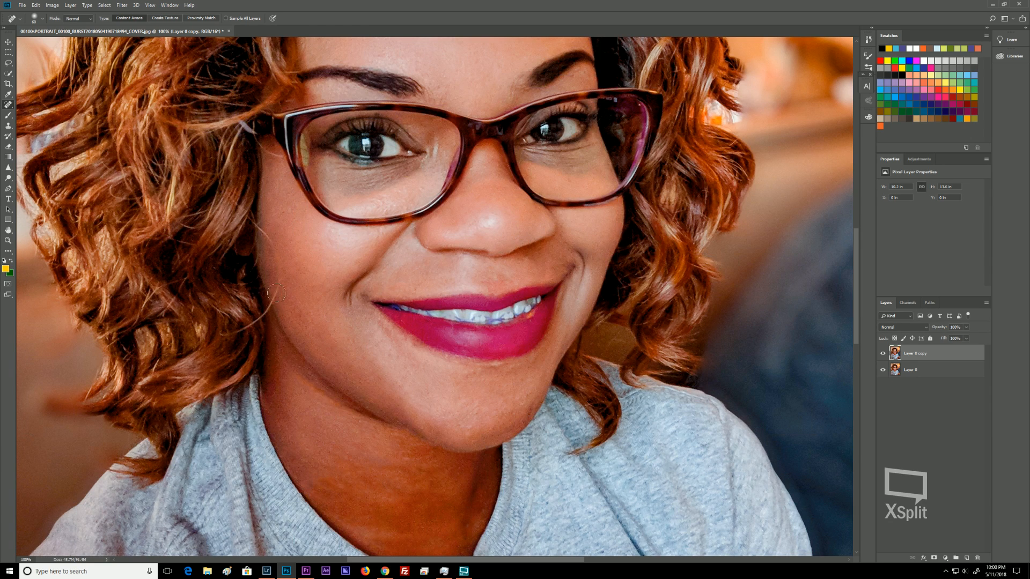
{"action": "mouse_move", "coordinate": [272, 293]}
{"action": "left_mouse_down"}
{"action": "mouse_move", "coordinate": [280, 283]}
{"action": "mouse_move", "coordinate": [277, 298]}
{"action": "left_mouse_up"}
{"action": "mouse_move", "coordinate": [274, 252]}
{"action": "left_mouse_down"}
{"action": "mouse_move", "coordinate": [260, 227]}
{"action": "mouse_move", "coordinate": [269, 246]}
{"action": "left_mouse_up"}
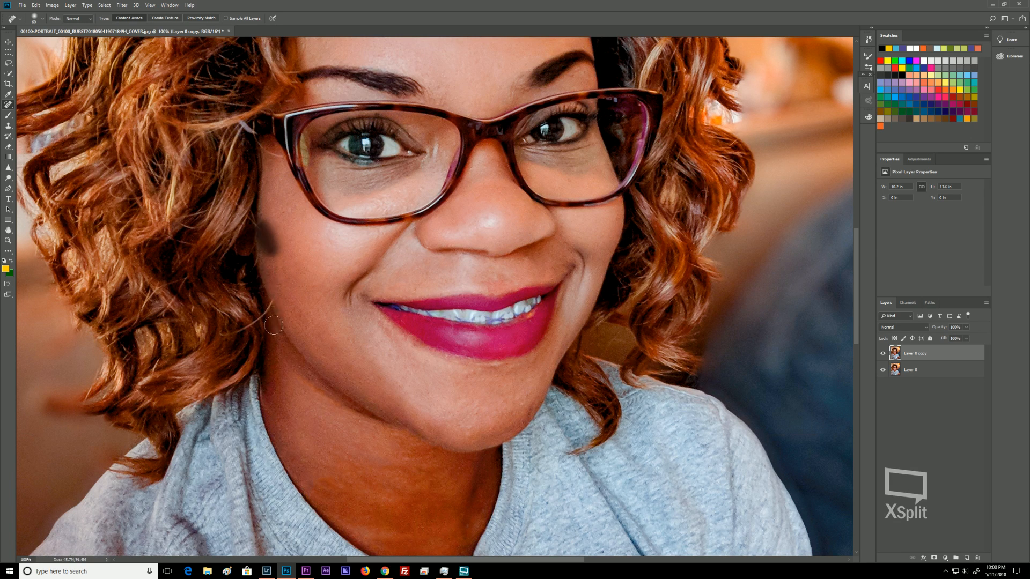
{"action": "left_click_drag", "start_coordinate": [274, 294], "coordinate": [277, 296]}
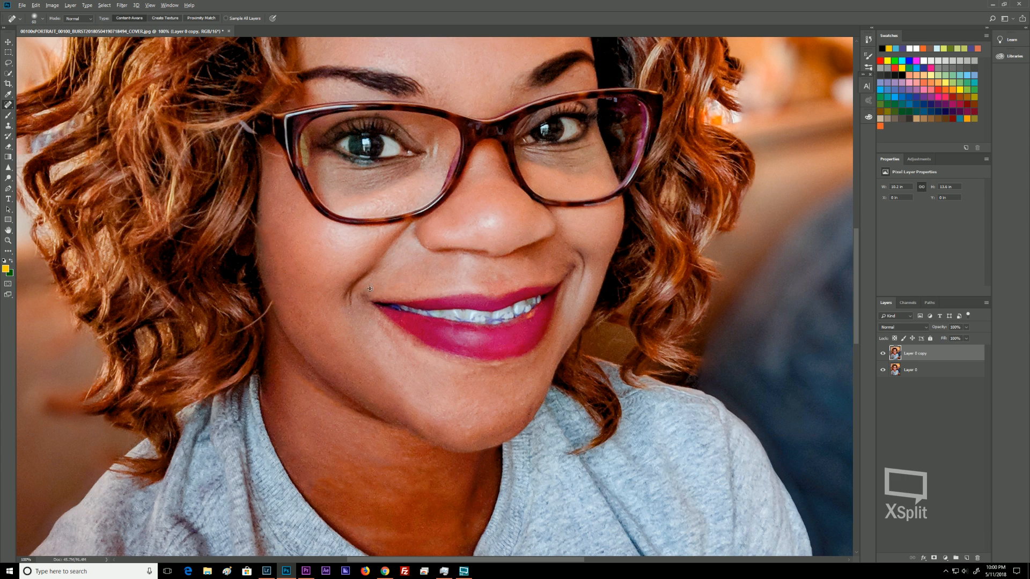
{"action": "mouse_move", "coordinate": [355, 282]}
{"action": "left_mouse_down"}
{"action": "mouse_move", "coordinate": [334, 290]}
{"action": "mouse_move", "coordinate": [314, 260]}
{"action": "mouse_move", "coordinate": [337, 258]}
{"action": "left_mouse_up"}
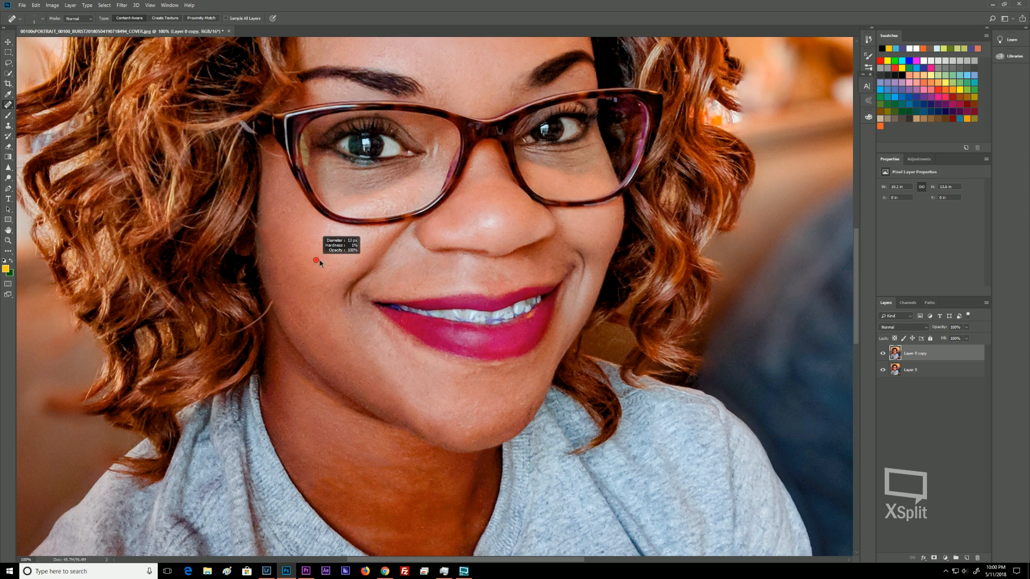
{"action": "left_click_drag", "start_coordinate": [320, 262], "coordinate": [314, 269]}
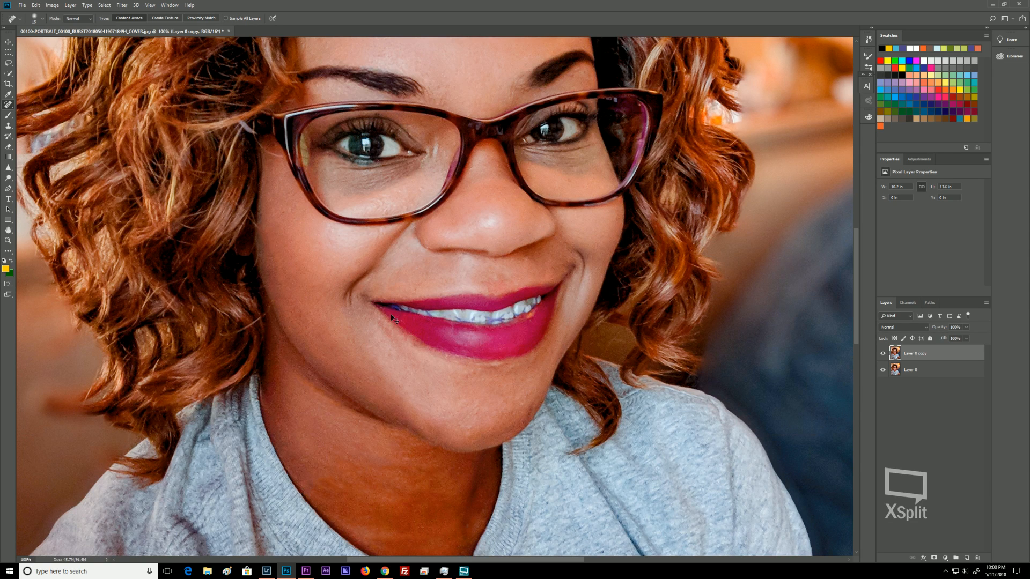
Zoom and pan around the face to check for remaining blemishes.
{"action": "key", "text": "ctrl+minus"}
{"action": "key", "text": "ctrl+minus"}
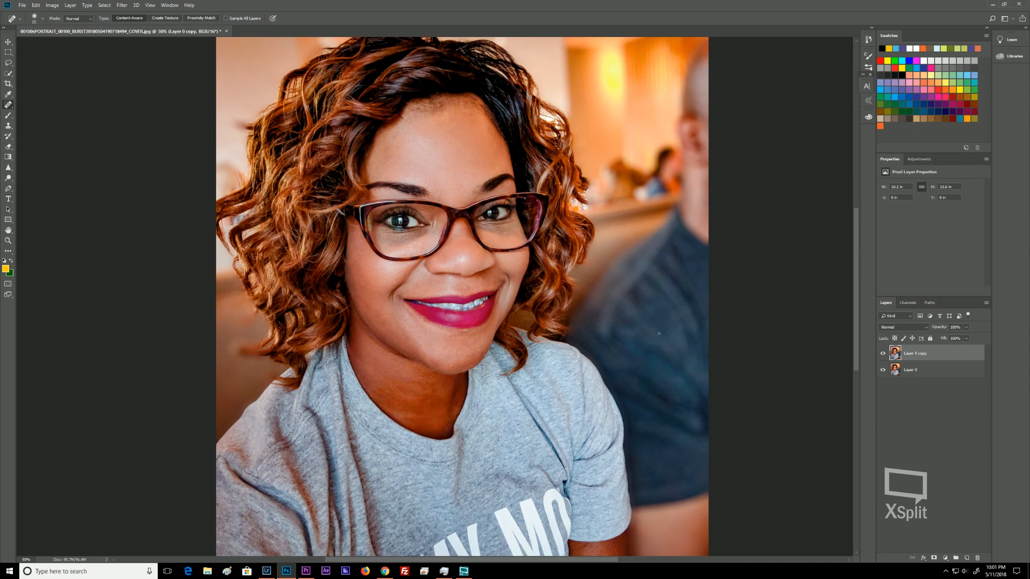
{"action": "key", "text": "ctrl+plus"}
{"action": "key", "text": "ctrl+plus"}
{"action": "key", "text": "ctrl+plus"}
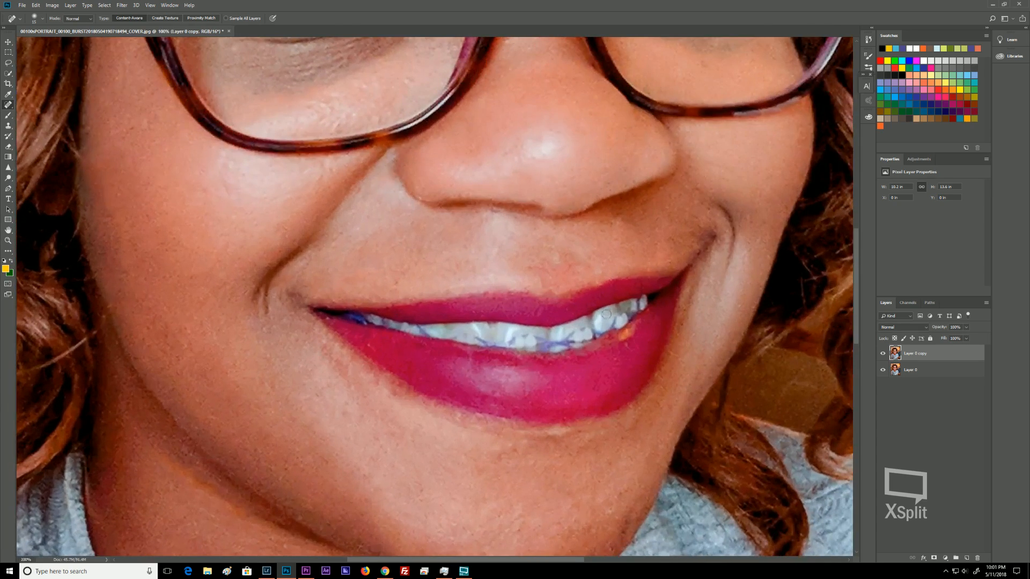
{"action": "mouse_move", "coordinate": [84, 316]}
{"action": "left_mouse_down"}
{"action": "mouse_move", "coordinate": [152, 300]}
{"action": "mouse_move", "coordinate": [338, 202]}
{"action": "mouse_move", "coordinate": [280, 244]}
{"action": "mouse_move", "coordinate": [296, 234]}
{"action": "mouse_move", "coordinate": [281, 256]}
{"action": "mouse_move", "coordinate": [219, 269]}
{"action": "left_mouse_up"}
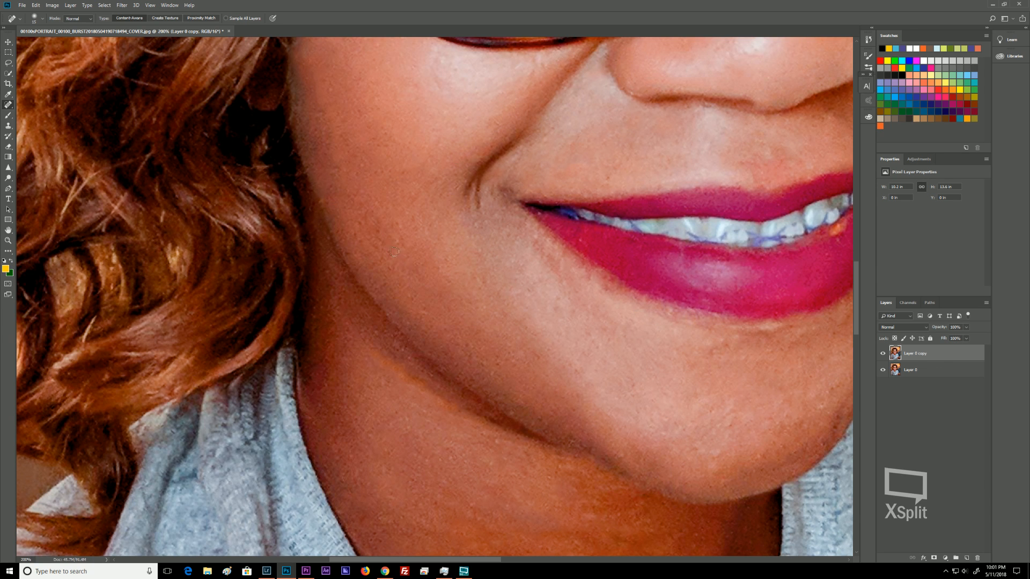
{"action": "scroll", "coordinate": [394, 252], "scroll_direction": "down", "scroll_amount": 5}
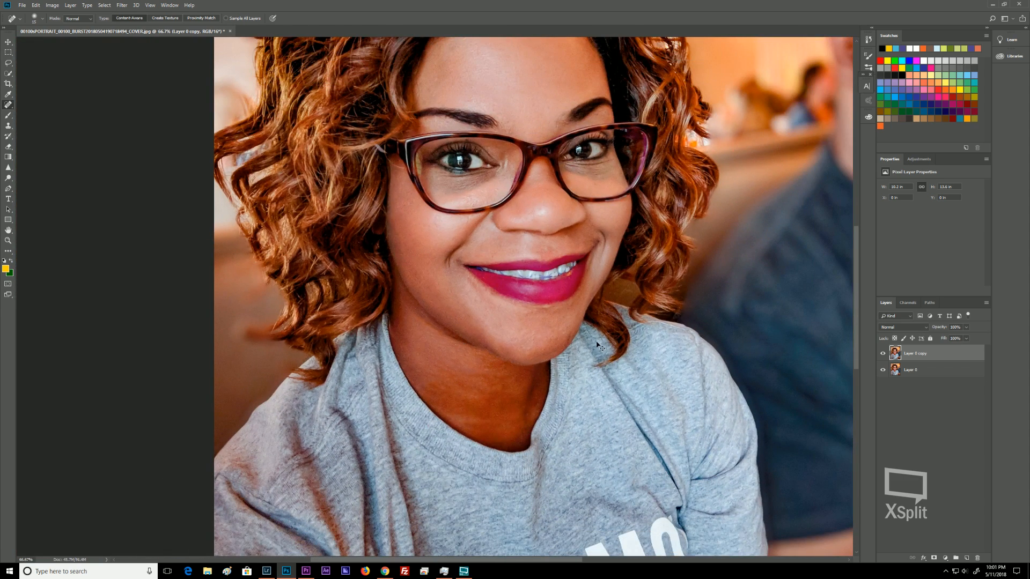
{"action": "left_click_drag", "start_coordinate": [566, 236], "coordinate": [531, 480]}
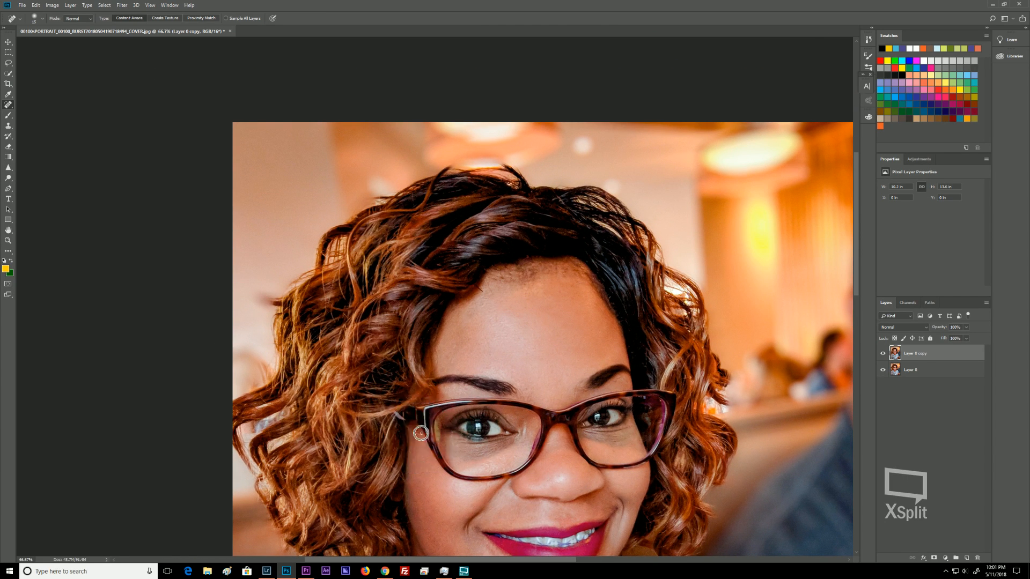
Resize the healing brush and heal a spot at the temple beside the glasses frame.
{"action": "key", "text": "ctrl+plus"}
{"action": "key", "text": "ctrl+plus"}
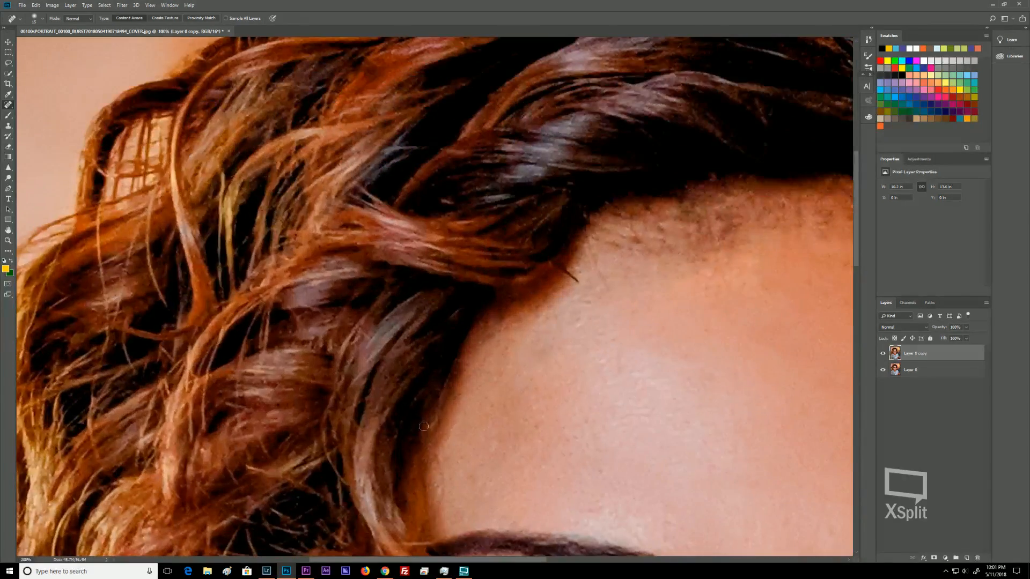
{"action": "left_click_drag", "start_coordinate": [425, 404], "coordinate": [476, 103]}
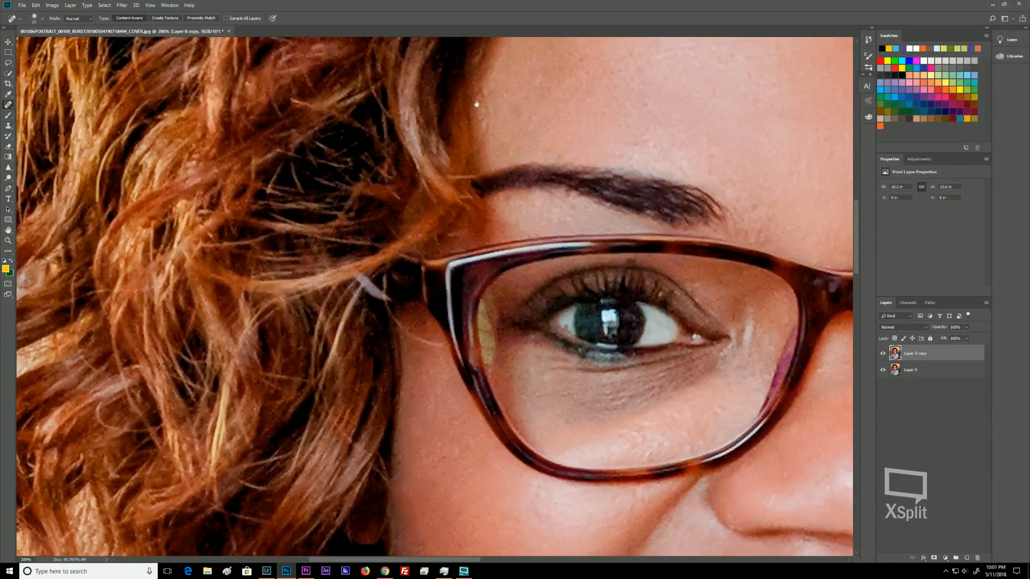
{"action": "key", "text": "bracketright"}
{"action": "key", "text": "bracketright"}
{"action": "key", "text": "bracketright"}
{"action": "key", "text": "bracketright"}
{"action": "key", "text": "bracketright"}
{"action": "key", "text": "bracketright"}
{"action": "key", "text": "bracketright"}
{"action": "key", "text": "bracketright"}
{"action": "key", "text": "bracketright"}
{"action": "key", "text": "bracketright"}
{"action": "key", "text": "bracketright"}
{"action": "key", "text": "bracketright"}
{"action": "key", "text": "bracketleft"}
{"action": "key", "text": "bracketleft"}
{"action": "key", "text": "bracketleft"}
{"action": "key", "text": "bracketleft"}
{"action": "key", "text": "bracketleft"}
{"action": "key", "text": "bracketleft"}
{"action": "key", "text": "bracketleft"}
{"action": "key", "text": "bracketleft"}
{"action": "key", "text": "bracketleft"}
{"action": "key", "text": "bracketleft"}
{"action": "key", "text": "bracketleft"}
{"action": "key", "text": "bracketleft"}
{"action": "left_click_drag", "start_coordinate": [444, 347], "coordinate": [385, 303]}
{"action": "left_click_drag", "start_coordinate": [412, 338], "coordinate": [403, 325]}
Zoom out to the whole photo and duplicate the retouched Layer 0 copy.
{"action": "key", "text": "ctrl+minus"}
{"action": "key", "text": "ctrl+minus"}
{"action": "key", "text": "ctrl+minus"}
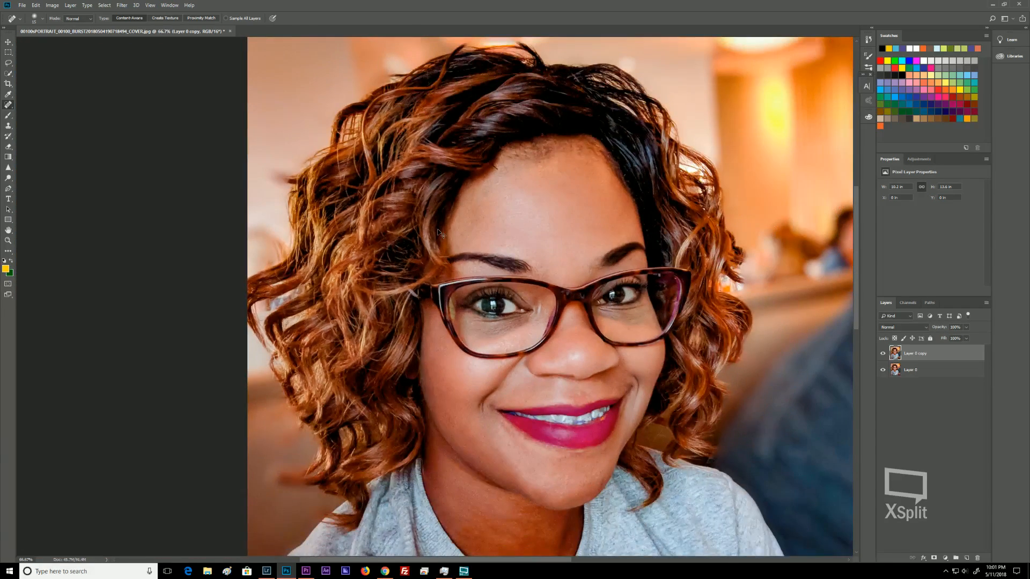
{"action": "key", "text": "ctrl+minus"}
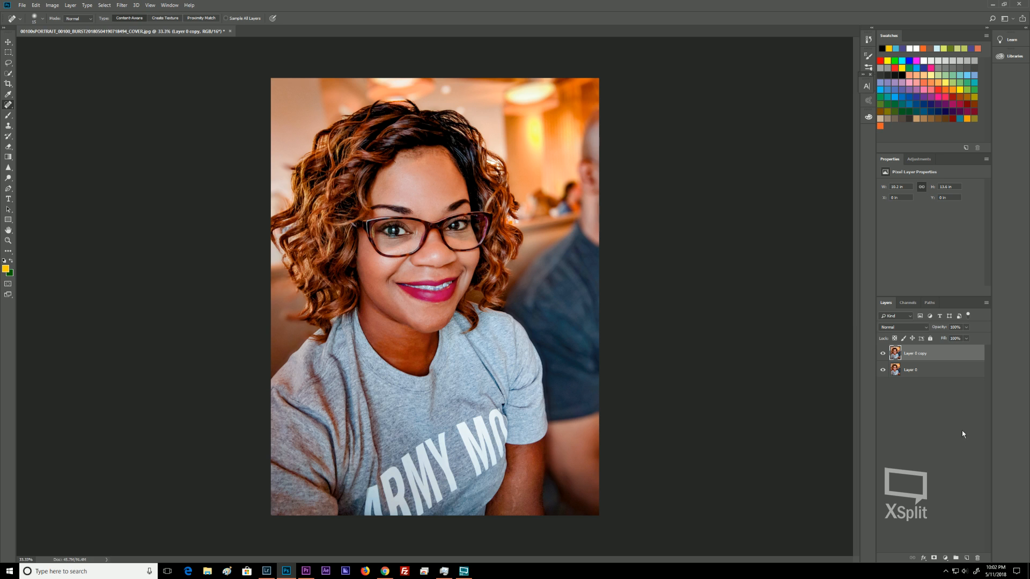
{"action": "left_click_drag", "start_coordinate": [953, 353], "coordinate": [968, 559]}
Convert both Layer 0 copy and Layer 0 copy 2 to Smart Objects.
{"action": "left_click", "coordinate": [951, 370]}
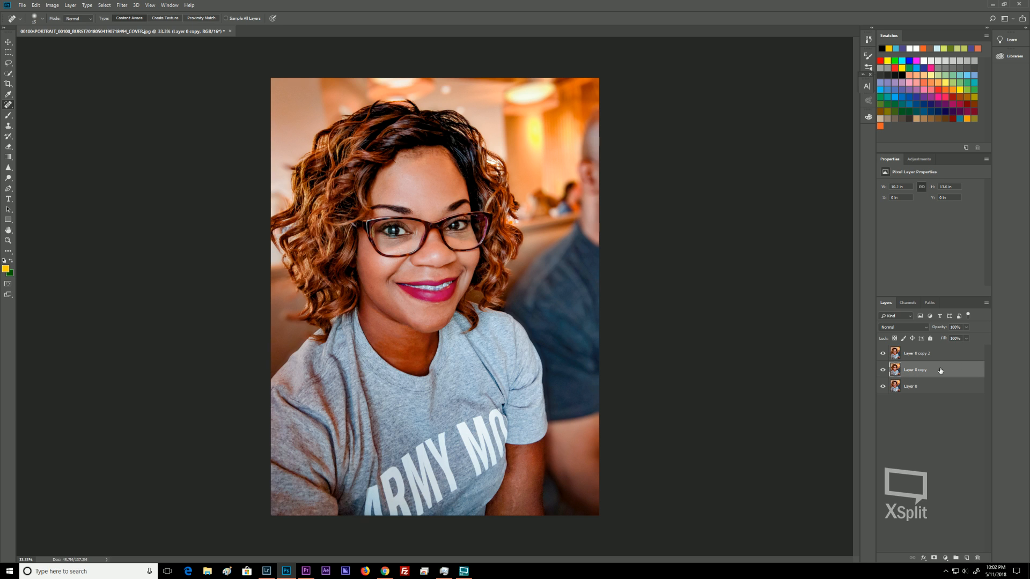
{"action": "right_click", "coordinate": [939, 368]}
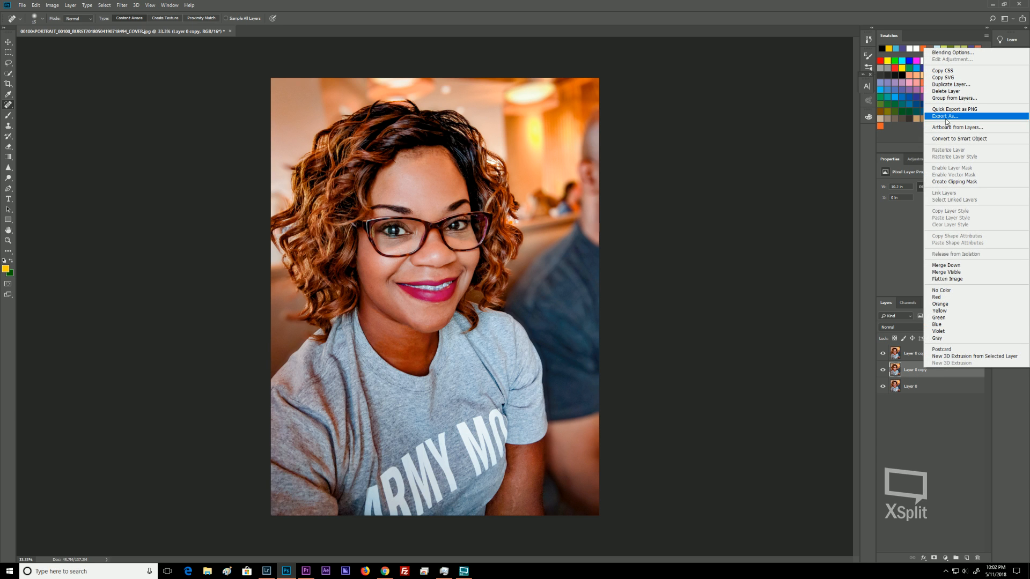
{"action": "left_click", "coordinate": [975, 139]}
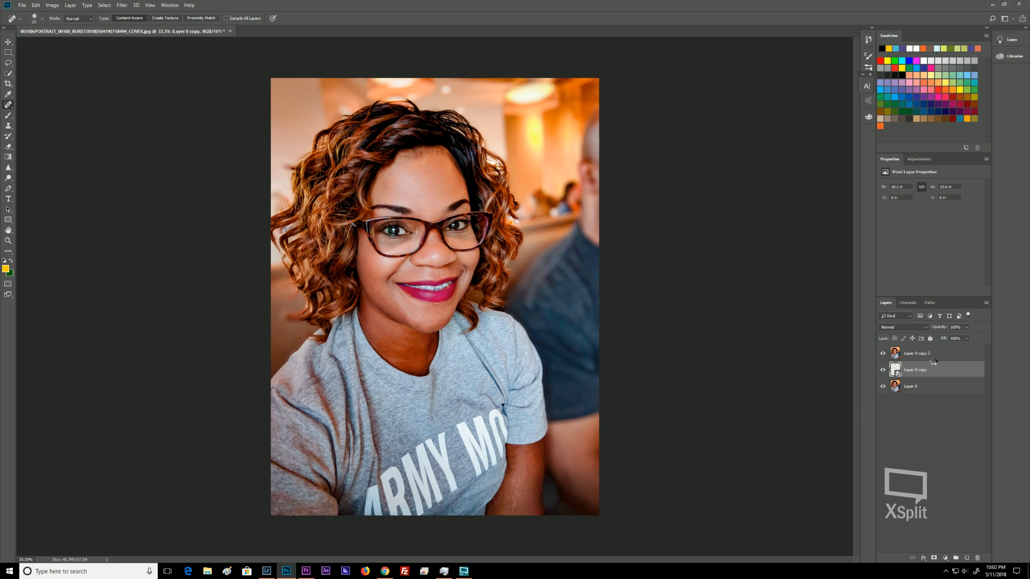
{"action": "left_click", "coordinate": [937, 354]}
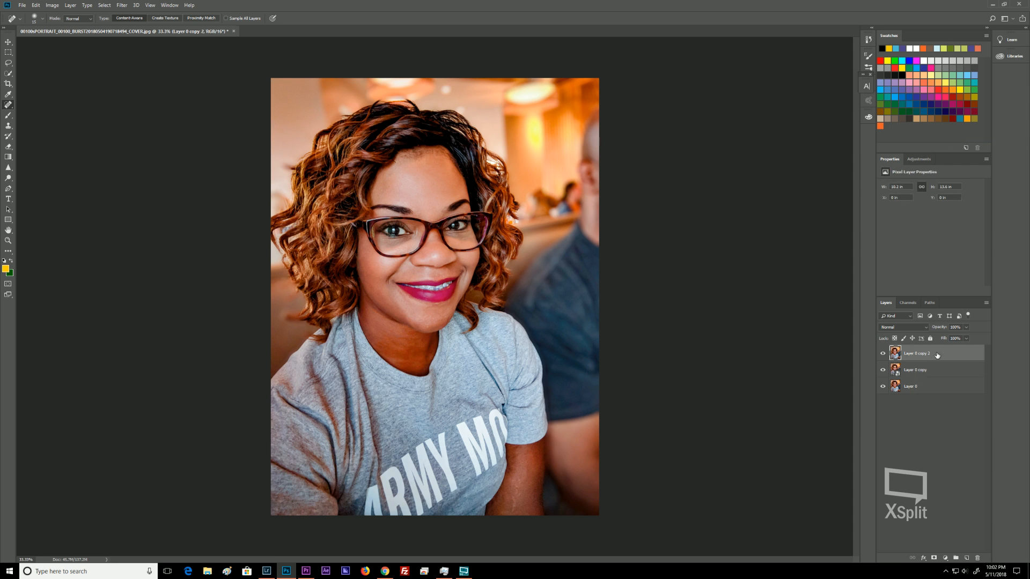
{"action": "right_click", "coordinate": [937, 353]}
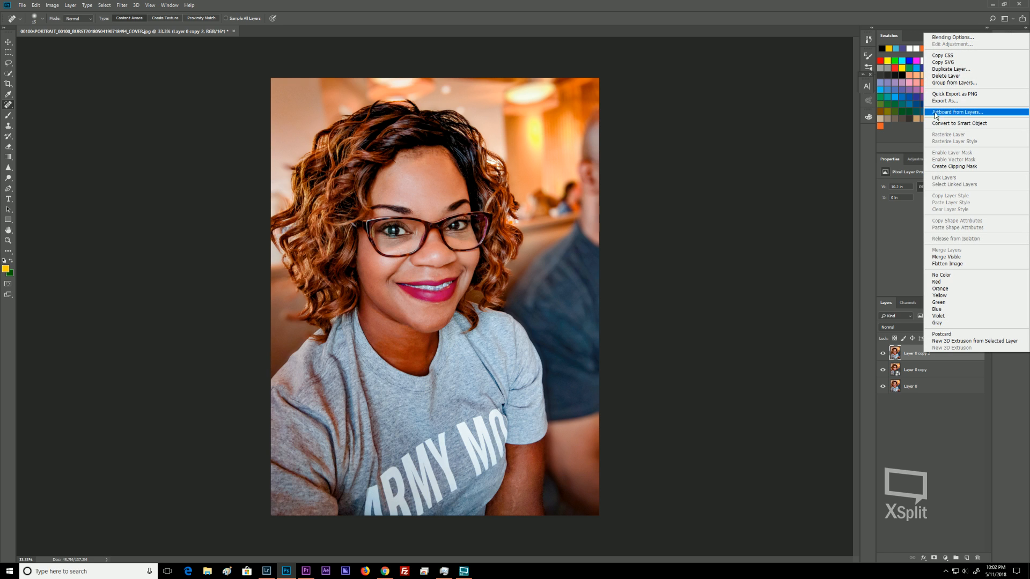
{"action": "left_click", "coordinate": [963, 124]}
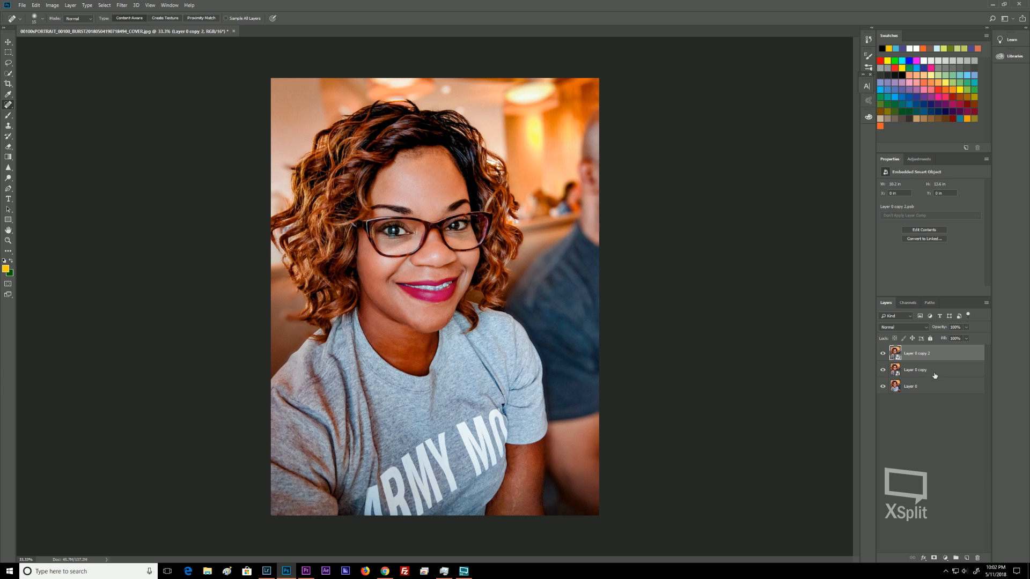
Select both copy layers together and put them into a new group.
{"action": "left_click", "coordinate": [926, 374]}
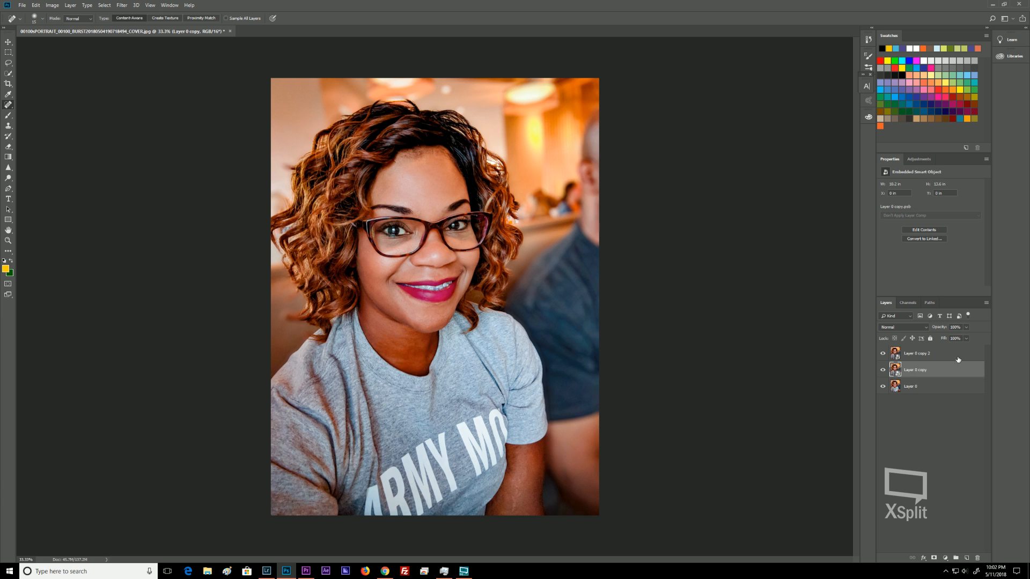
{"action": "right_click", "coordinate": [942, 363]}
{"action": "left_click", "coordinate": [924, 370]}
{"action": "left_click", "coordinate": [918, 355], "text": "shift"}
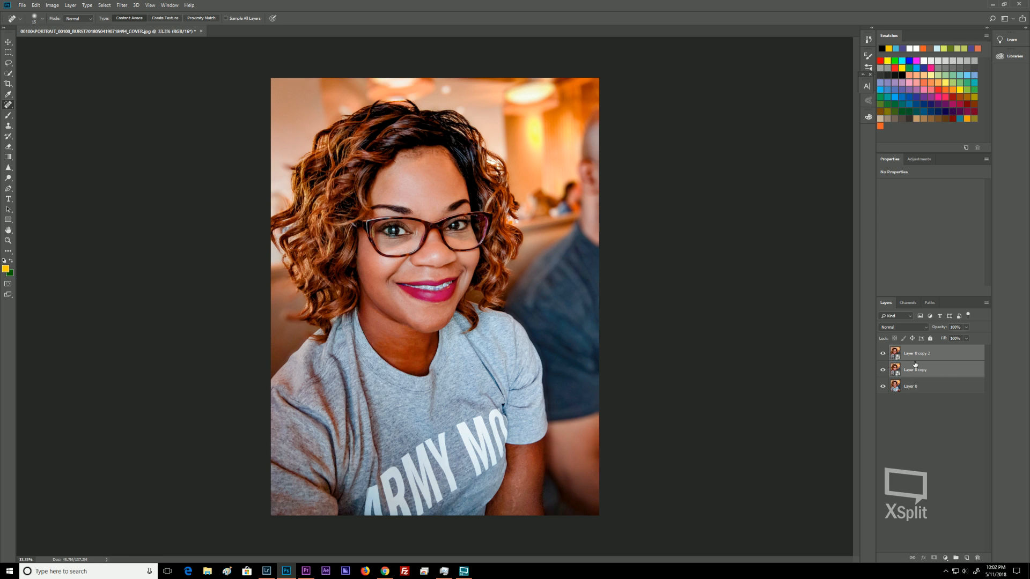
{"action": "key", "text": "ctrl+g"}
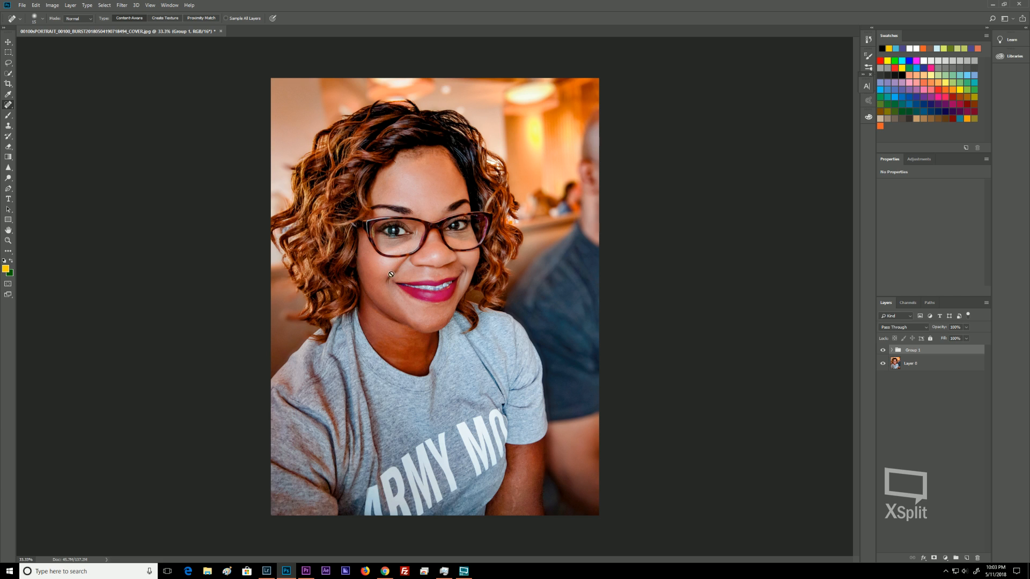
Expand the group and rename Layer 0 copy to lowfilter.
{"action": "left_click", "coordinate": [884, 352]}
{"action": "left_click", "coordinate": [883, 350]}
{"action": "left_click", "coordinate": [891, 351]}
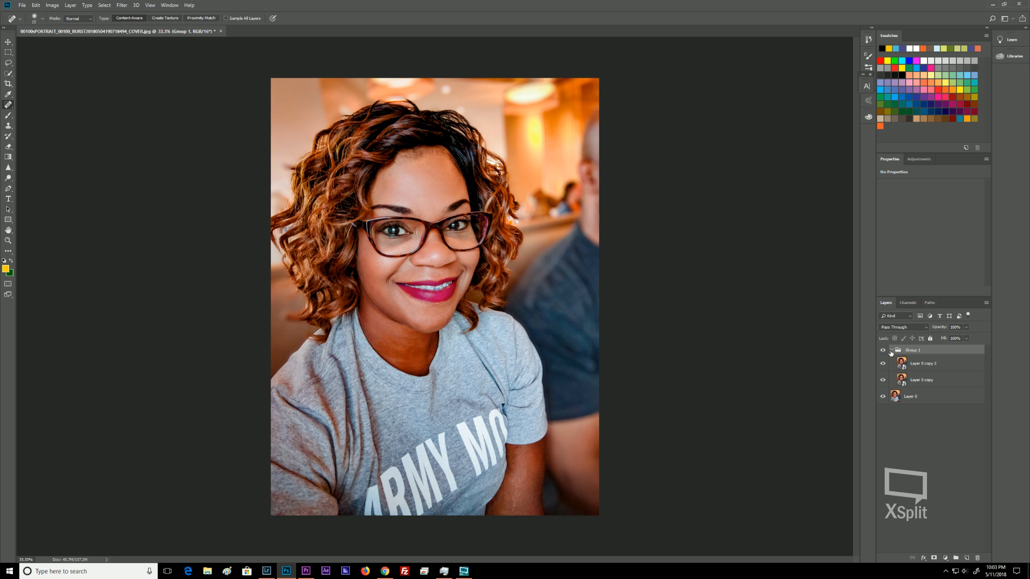
{"action": "left_click", "coordinate": [934, 381]}
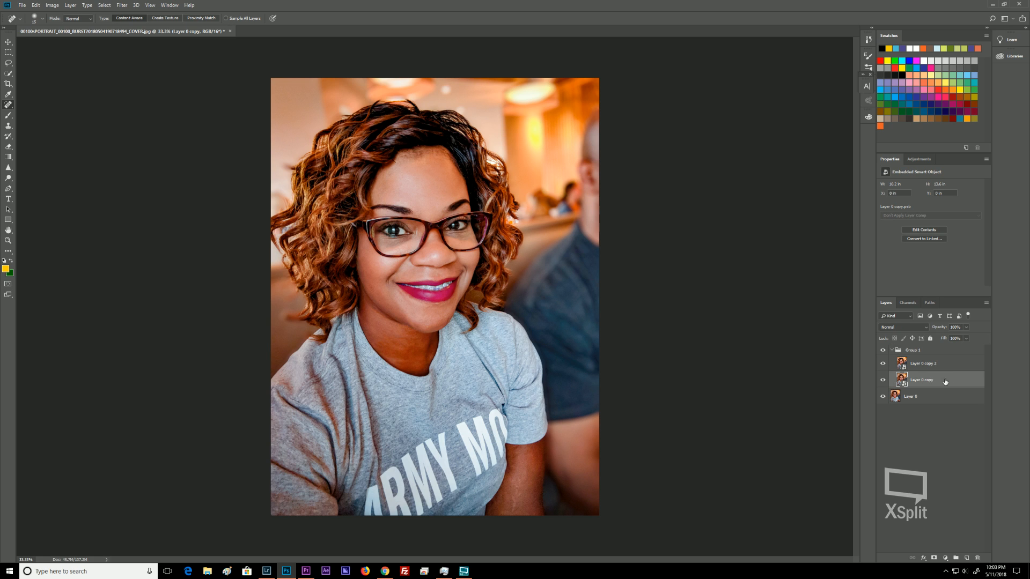
{"action": "double_click", "coordinate": [936, 380]}
{"action": "type", "text": "lo"}
{"action": "type", "text": "wfilter"}
{"action": "key", "text": "Return"}
Rename Layer 0 copy 2 to highfilter.
{"action": "right_click", "coordinate": [954, 363]}
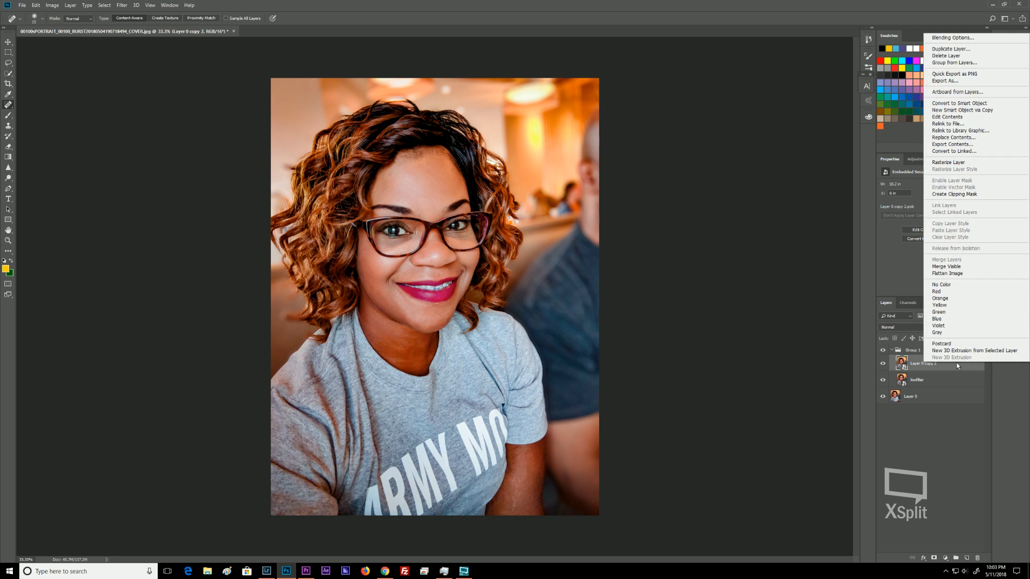
{"action": "left_click", "coordinate": [932, 368]}
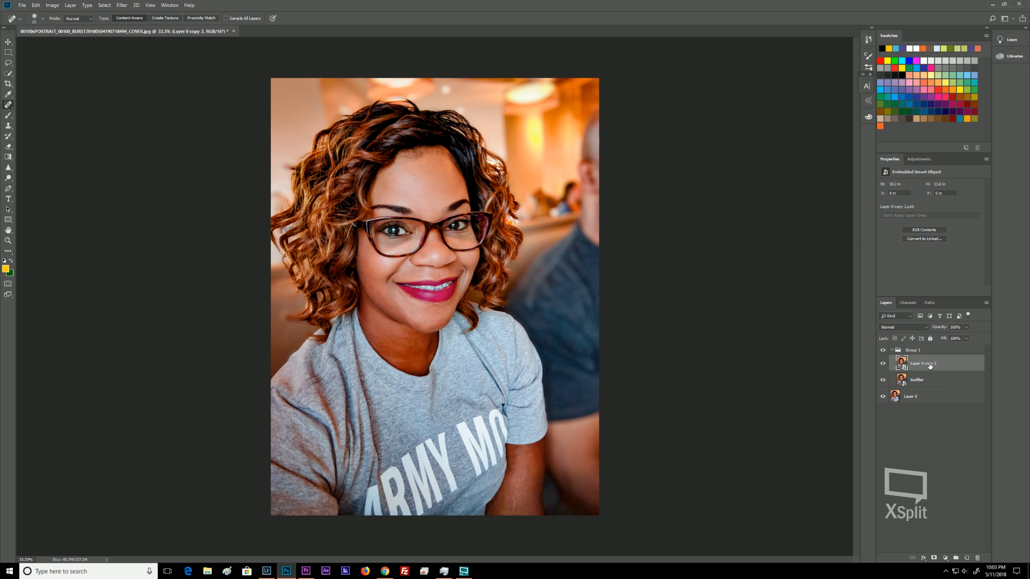
{"action": "double_click", "coordinate": [930, 363]}
{"action": "type", "text": "highfilter"}
{"action": "key", "text": "Return"}
Apply a Gaussian Blur with a radius of 11.1 pixels to the lowfilter layer.
{"action": "left_click", "coordinate": [924, 380]}
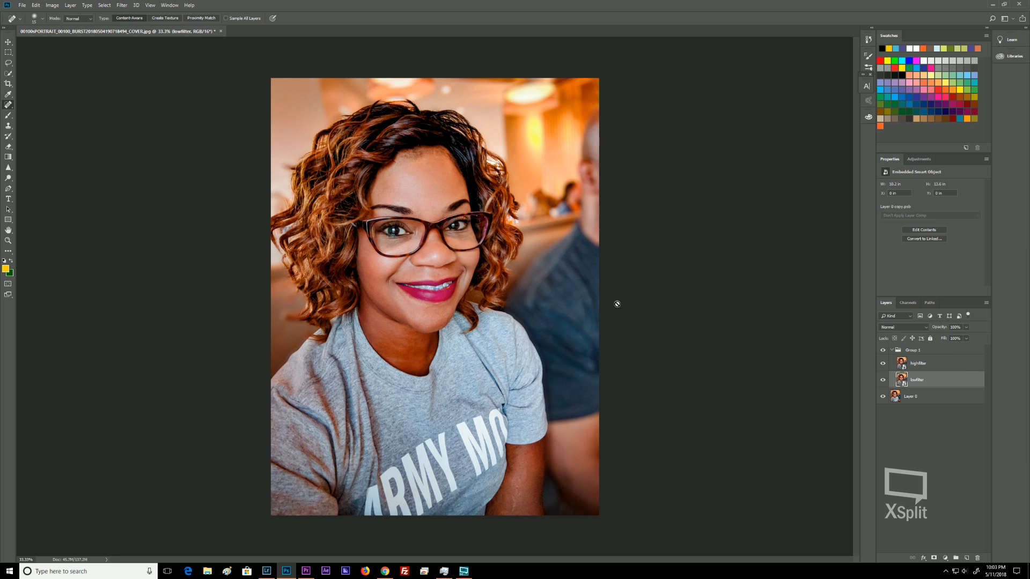
{"action": "left_click", "coordinate": [123, 6]}
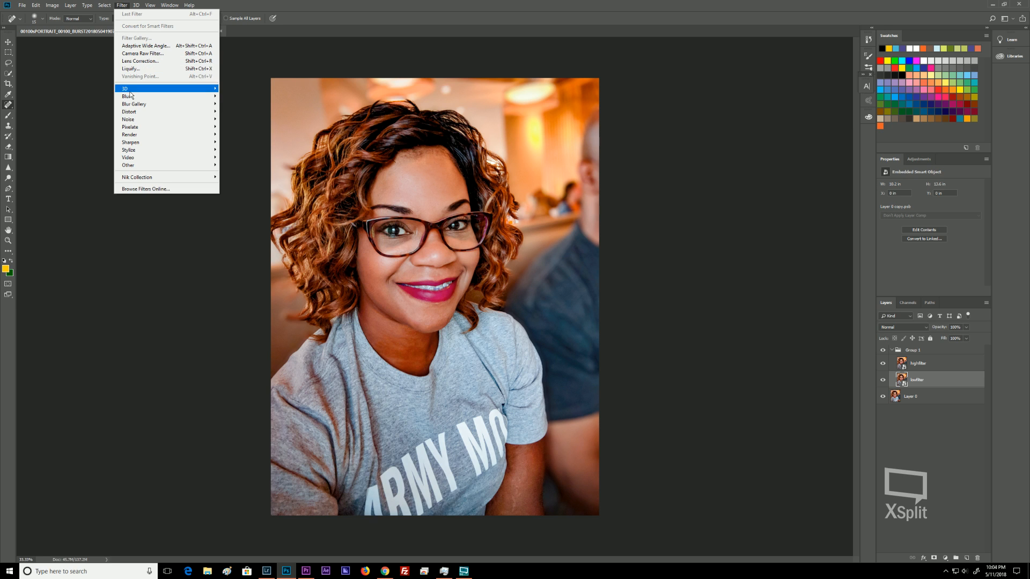
{"action": "mouse_move", "coordinate": [131, 97]}
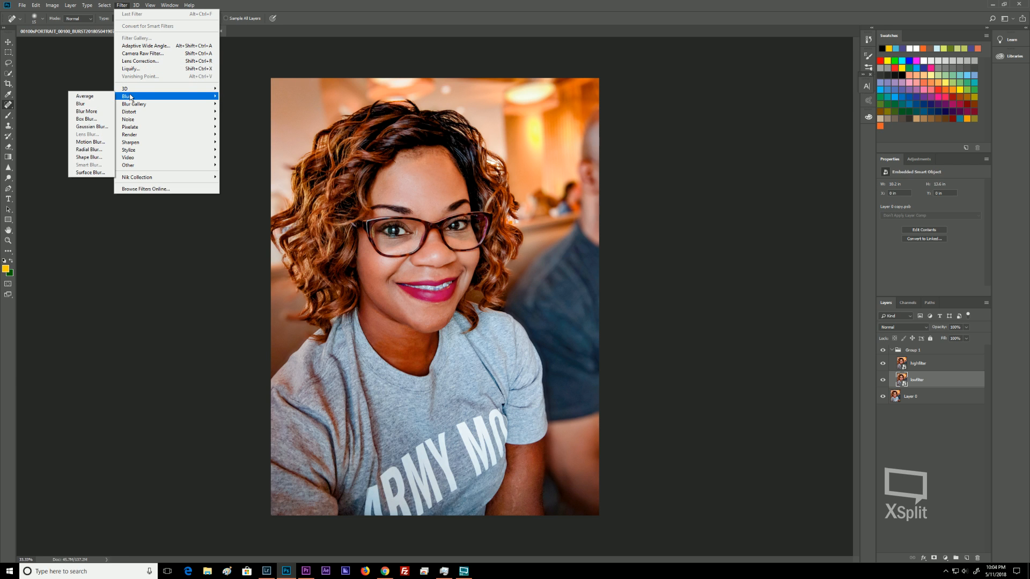
{"action": "left_click", "coordinate": [82, 127]}
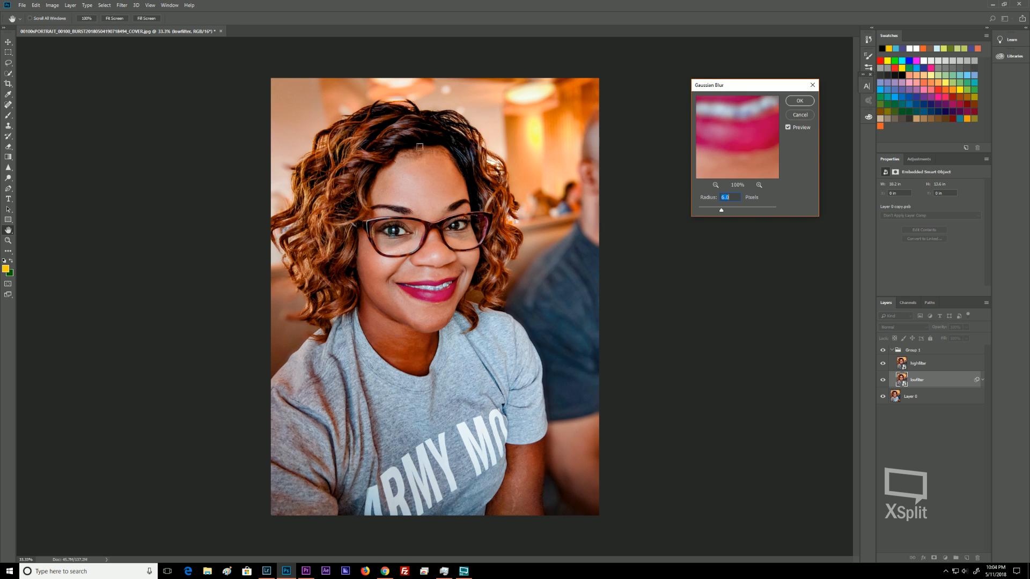
{"action": "left_click", "coordinate": [382, 266]}
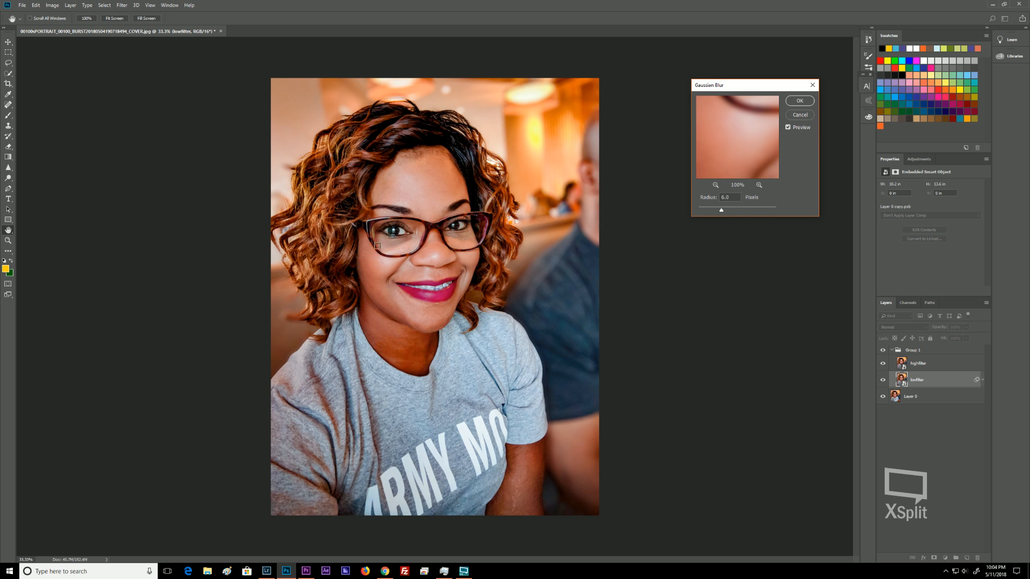
{"action": "left_click", "coordinate": [383, 230]}
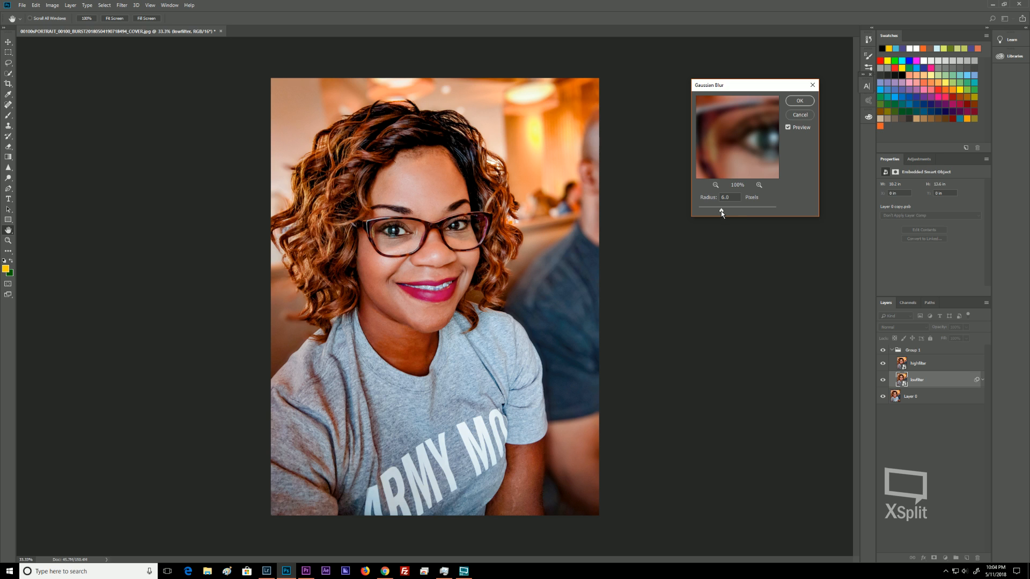
{"action": "left_click_drag", "start_coordinate": [693, 217], "coordinate": [685, 221]}
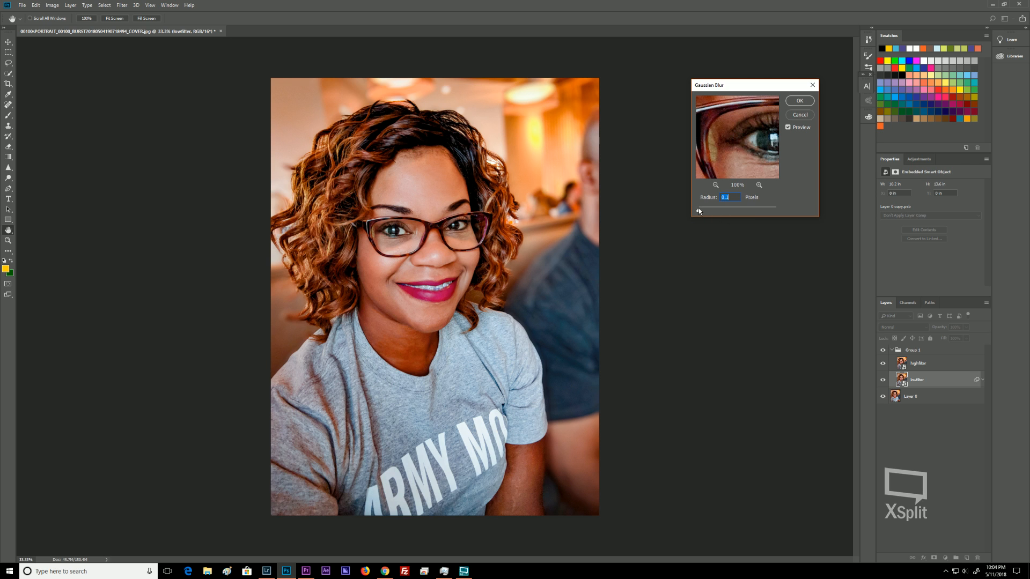
{"action": "left_click_drag", "start_coordinate": [710, 214], "coordinate": [730, 215]}
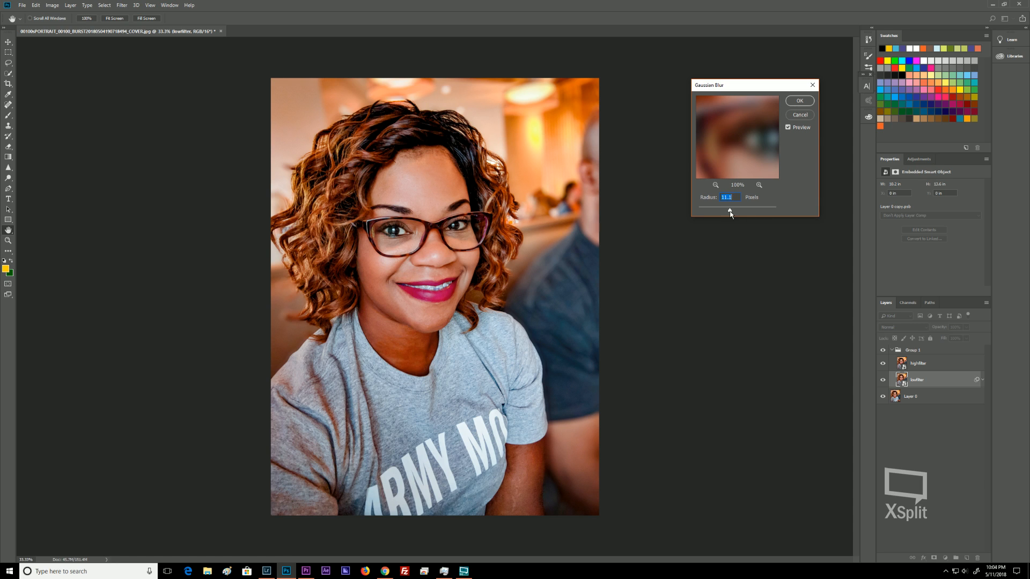
{"action": "left_click", "coordinate": [795, 102]}
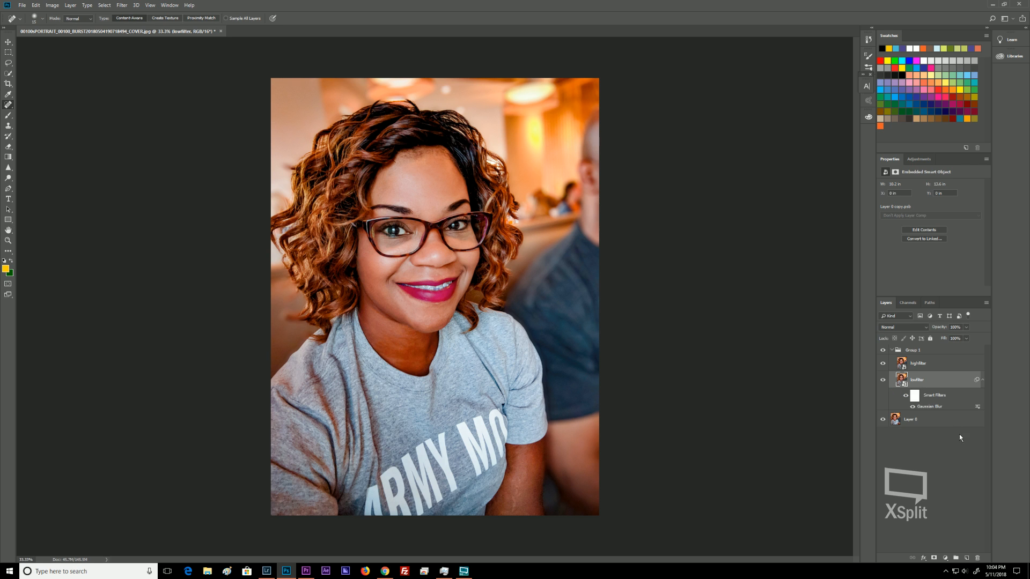
{"action": "left_click", "coordinate": [883, 365]}
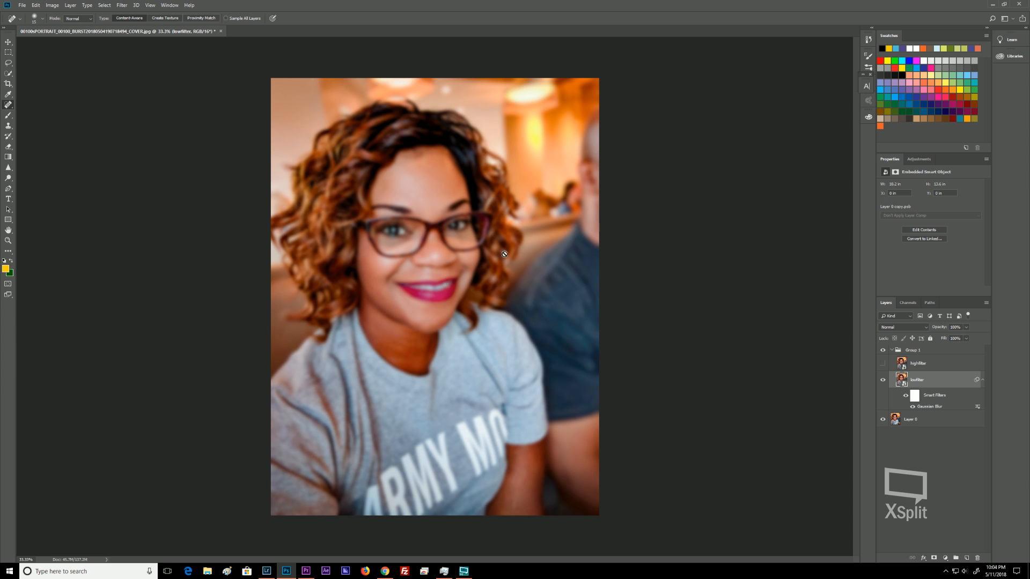
{"action": "left_click", "coordinate": [882, 364]}
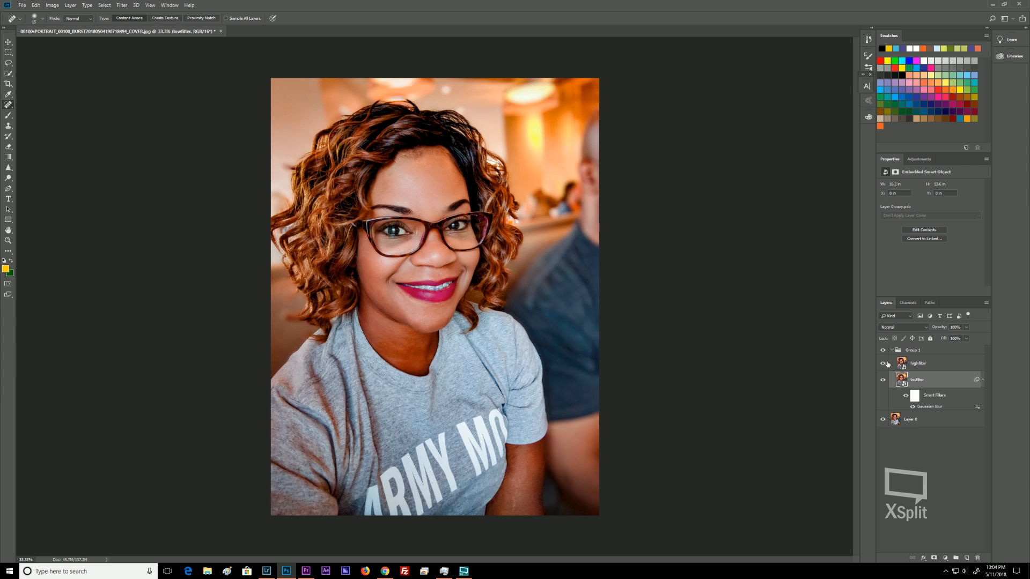
Apply a High Pass filter with a radius of 22.2 pixels to the highfilter layer.
{"action": "left_click", "coordinate": [931, 366]}
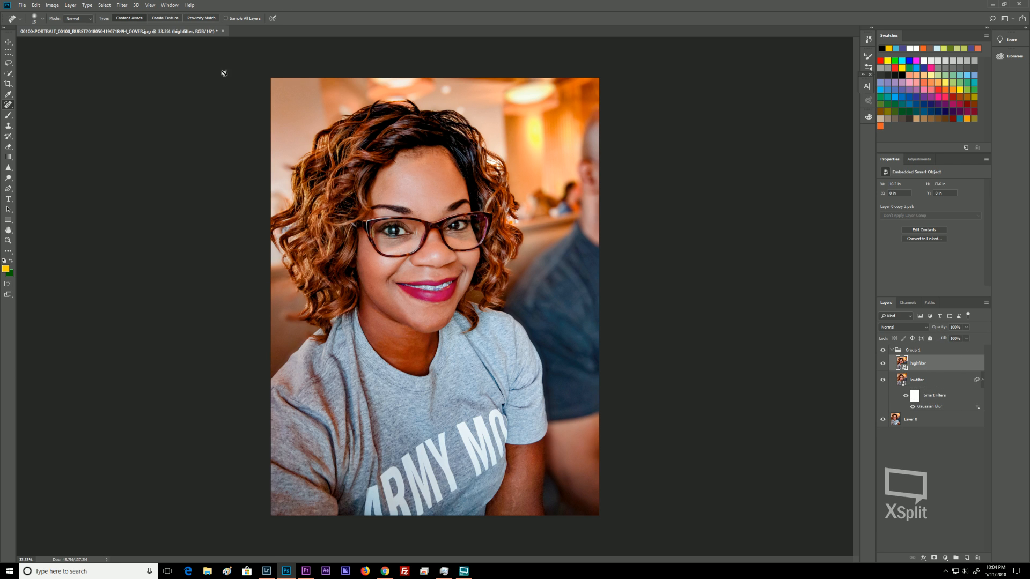
{"action": "left_click", "coordinate": [123, 5]}
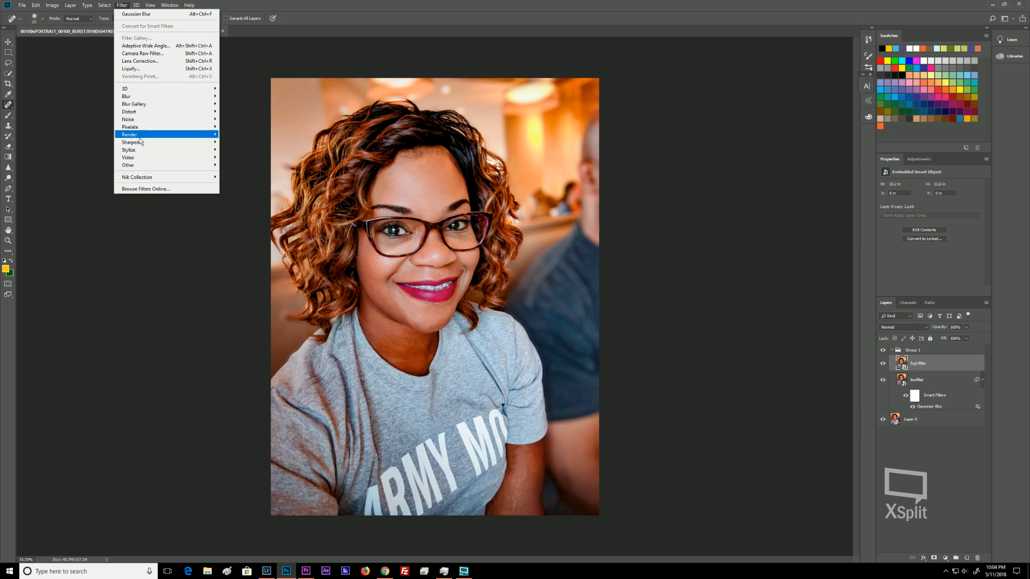
{"action": "mouse_move", "coordinate": [151, 167]}
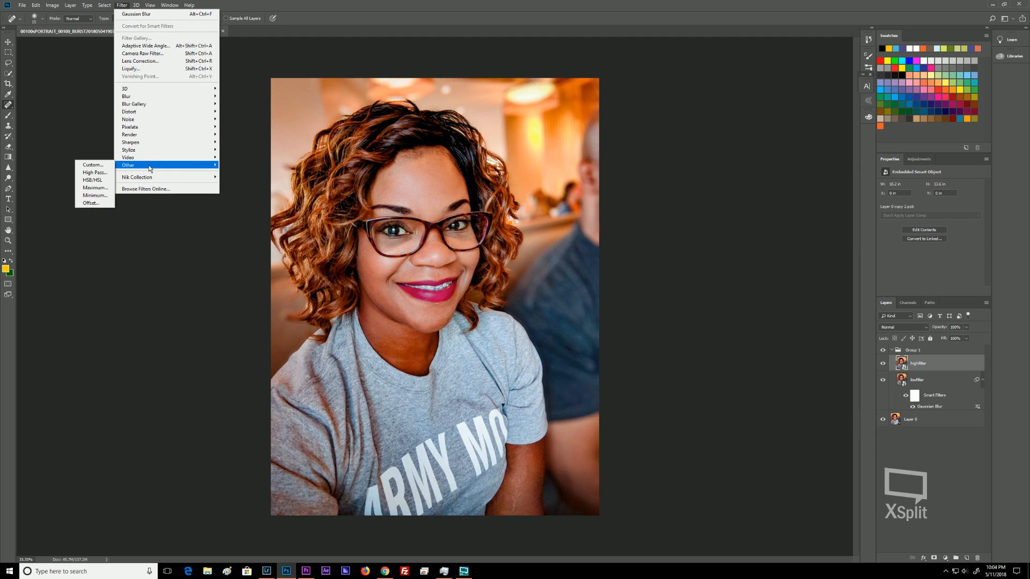
{"action": "left_click", "coordinate": [89, 173]}
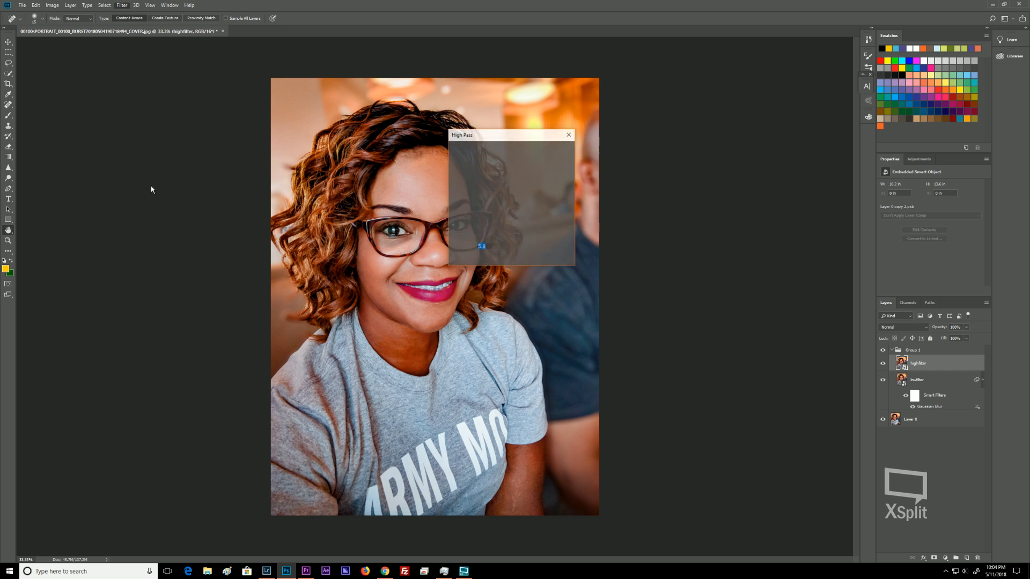
{"action": "left_click_drag", "start_coordinate": [507, 135], "coordinate": [742, 132]}
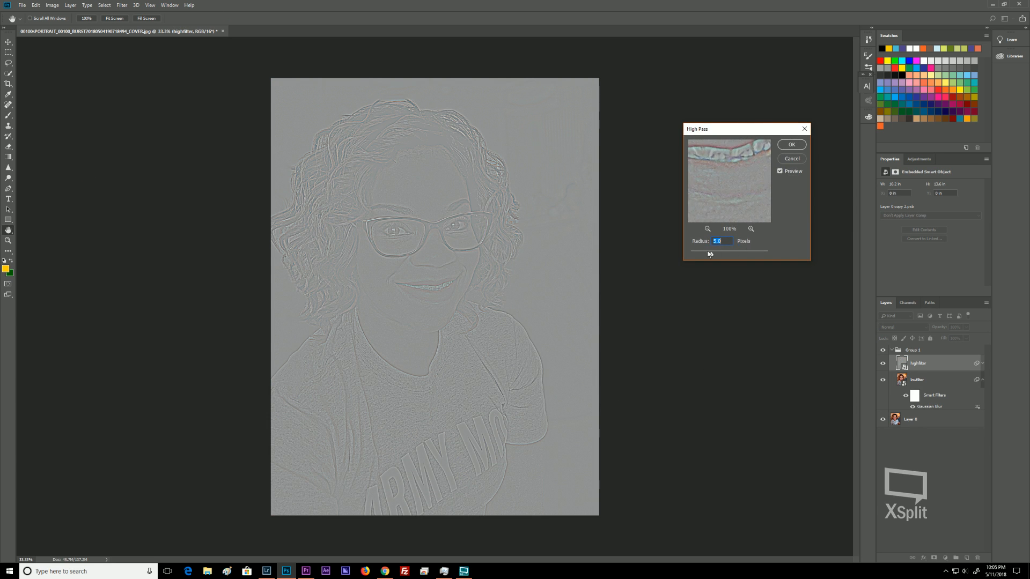
{"action": "left_click_drag", "start_coordinate": [711, 253], "coordinate": [667, 255]}
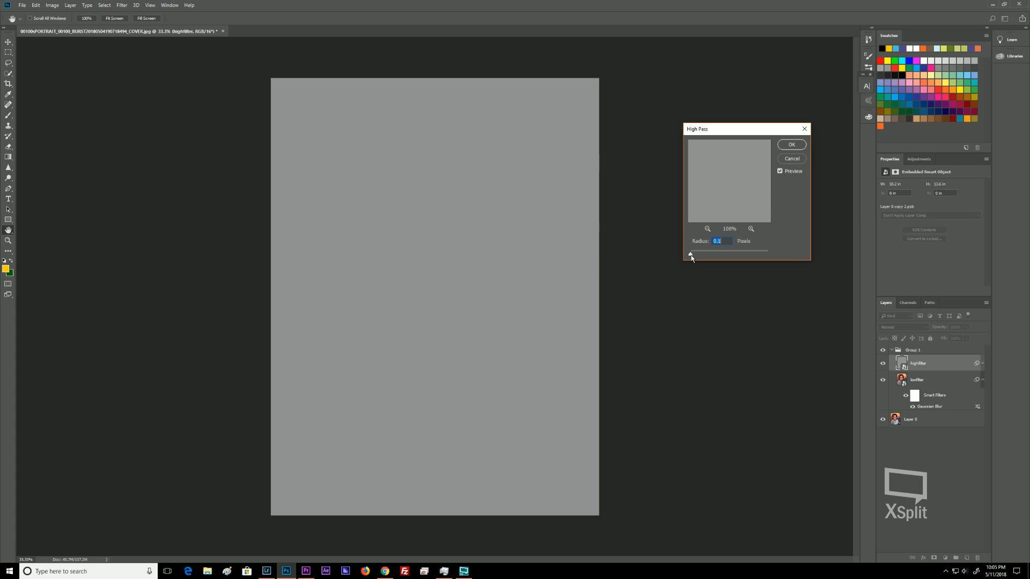
{"action": "left_click_drag", "start_coordinate": [692, 258], "coordinate": [708, 256]}
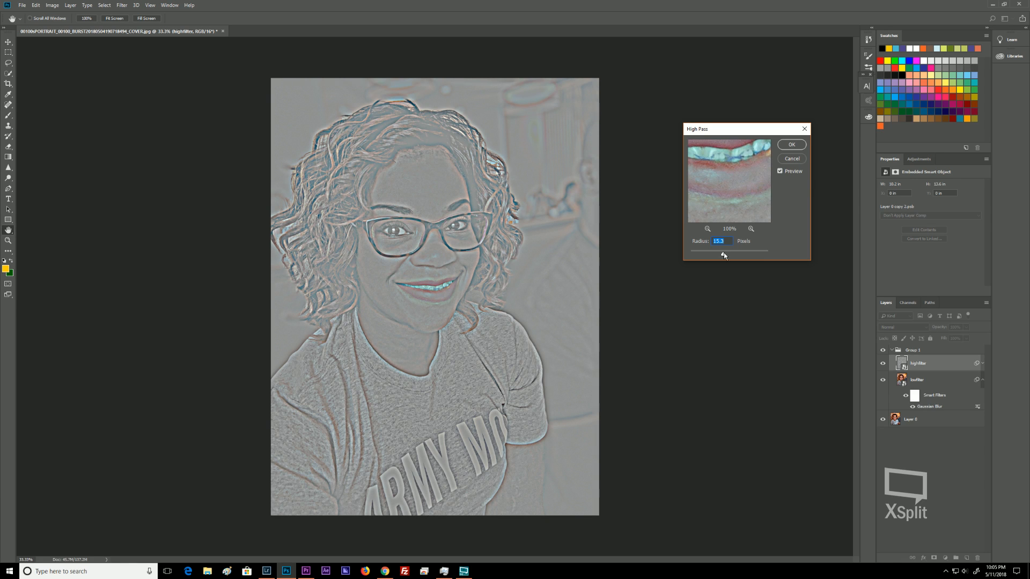
{"action": "left_click_drag", "start_coordinate": [724, 255], "coordinate": [726, 257]}
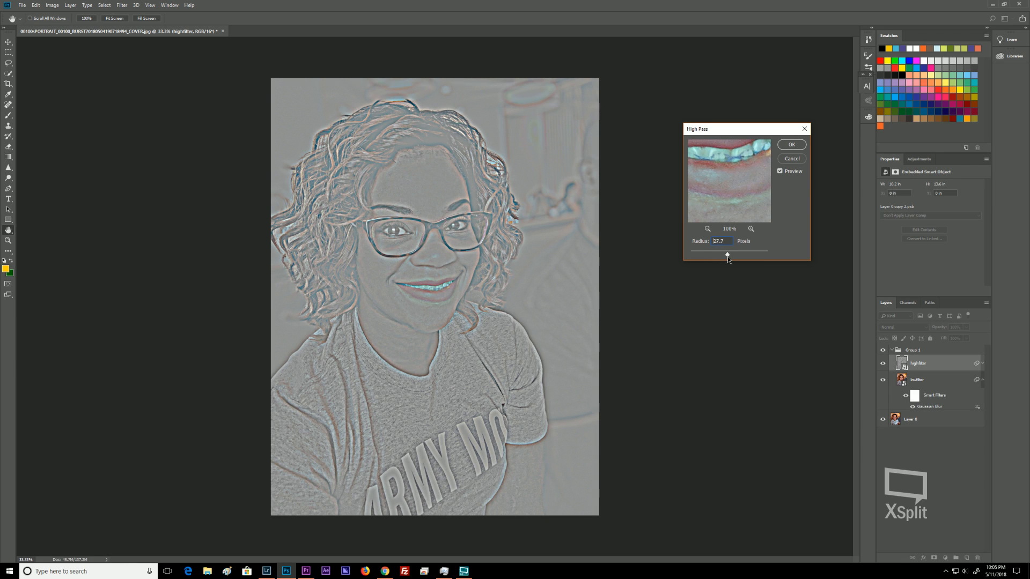
{"action": "left_click", "coordinate": [787, 146]}
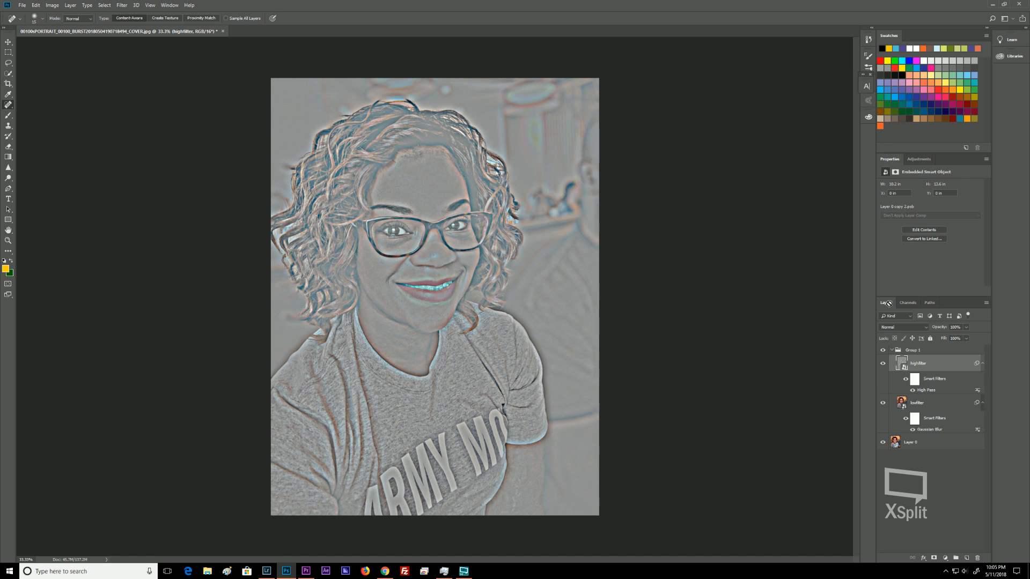
Set the highfilter layer's blend mode to Linear Light.
{"action": "left_click", "coordinate": [916, 328]}
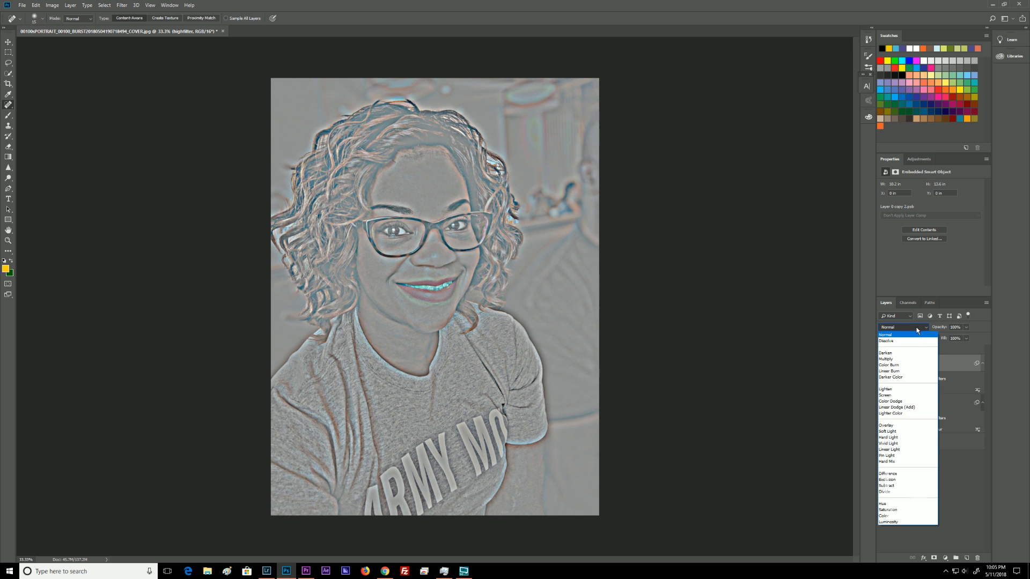
{"action": "left_click", "coordinate": [892, 433]}
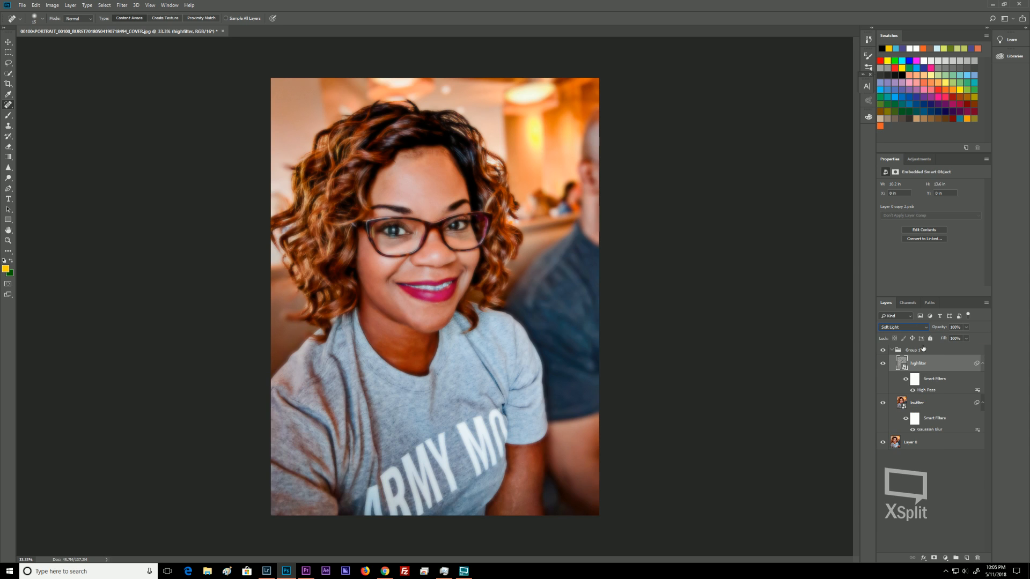
{"action": "left_click", "coordinate": [919, 328]}
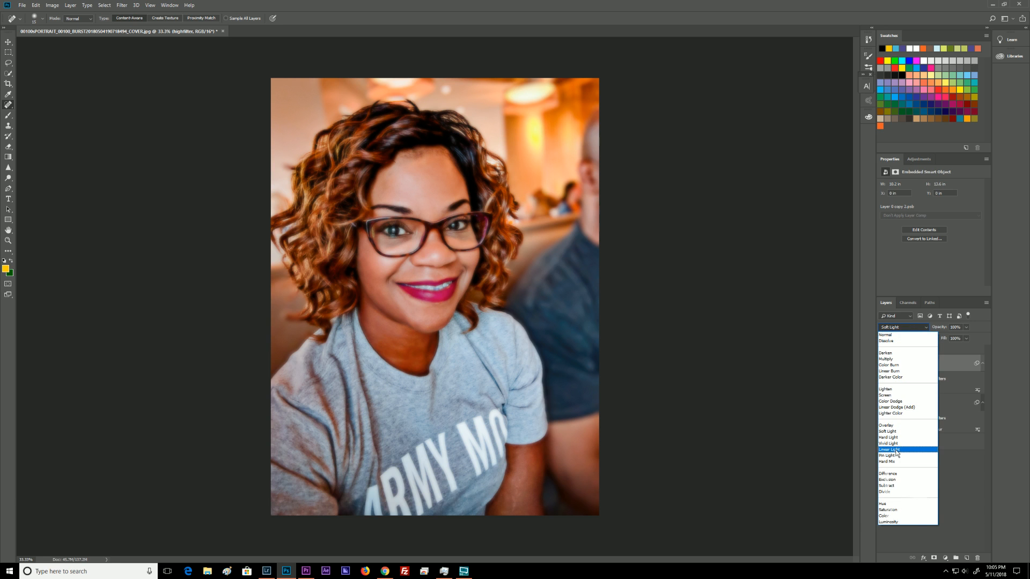
{"action": "left_click", "coordinate": [892, 449]}
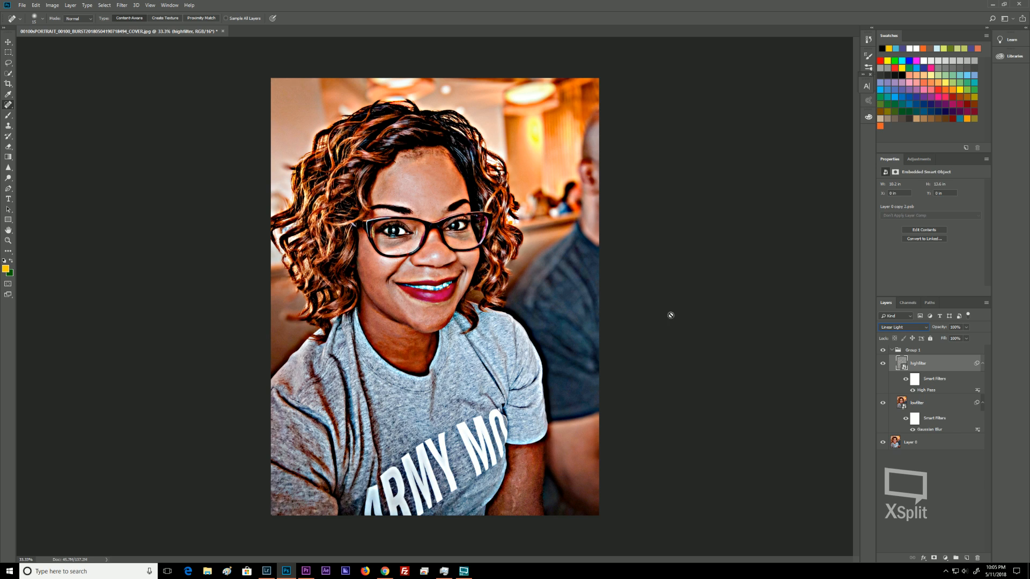
Reopen the highfilter's High Pass smart filter and reduce its radius to 7.8 pixels.
{"action": "left_click", "coordinate": [924, 390]}
{"action": "double_click", "coordinate": [923, 391]}
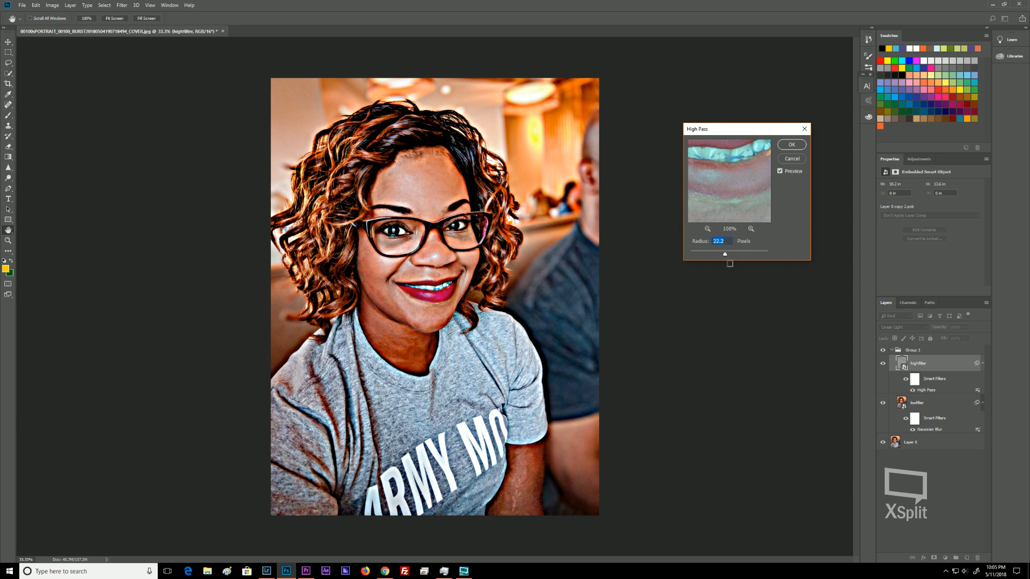
{"action": "left_click_drag", "start_coordinate": [723, 257], "coordinate": [702, 255]}
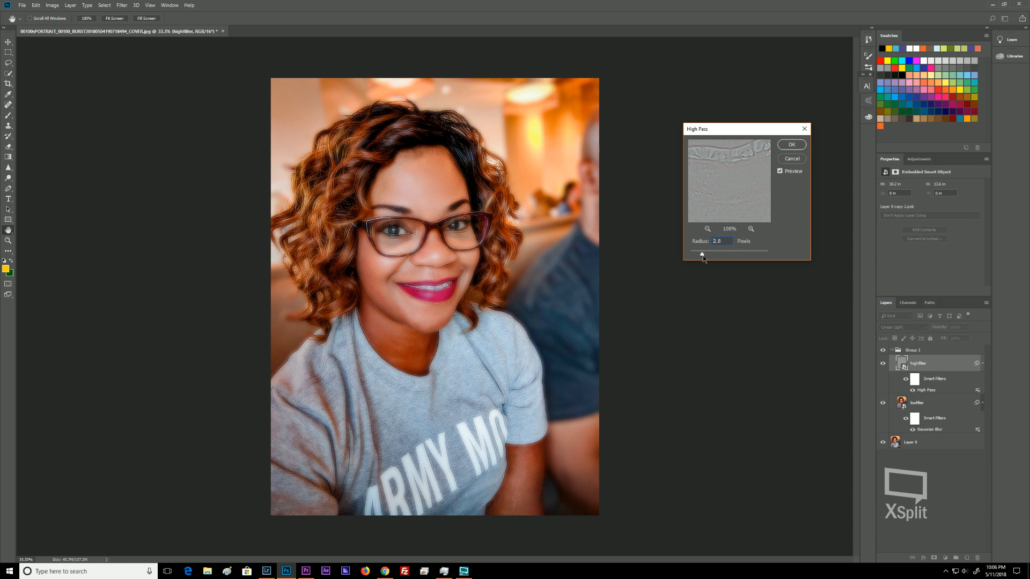
{"action": "left_click_drag", "start_coordinate": [704, 256], "coordinate": [706, 257]}
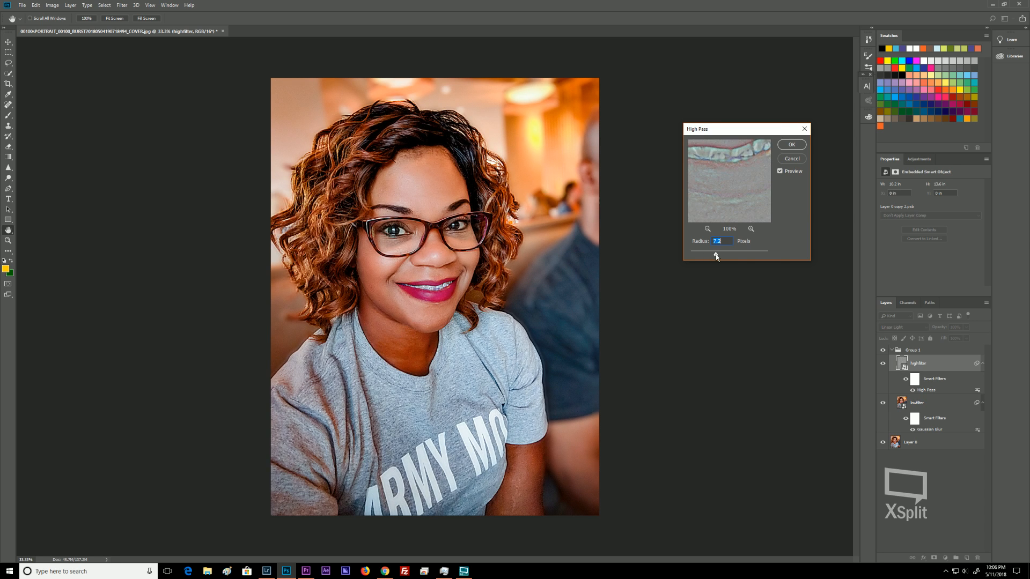
{"action": "left_click_drag", "start_coordinate": [716, 254], "coordinate": [720, 256]}
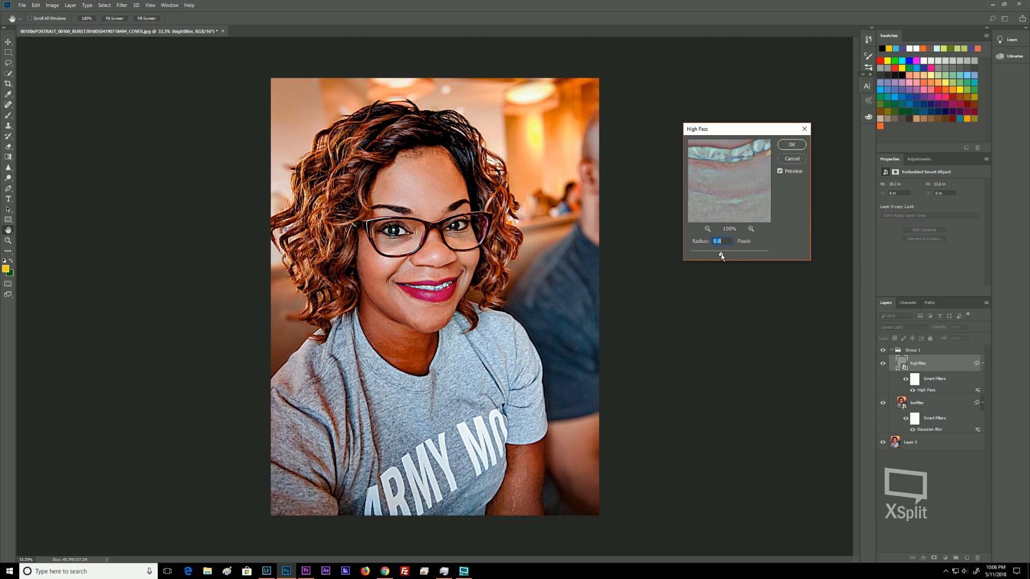
{"action": "left_click_drag", "start_coordinate": [721, 255], "coordinate": [719, 255]}
{"action": "left_click_drag", "start_coordinate": [718, 257], "coordinate": [717, 256]}
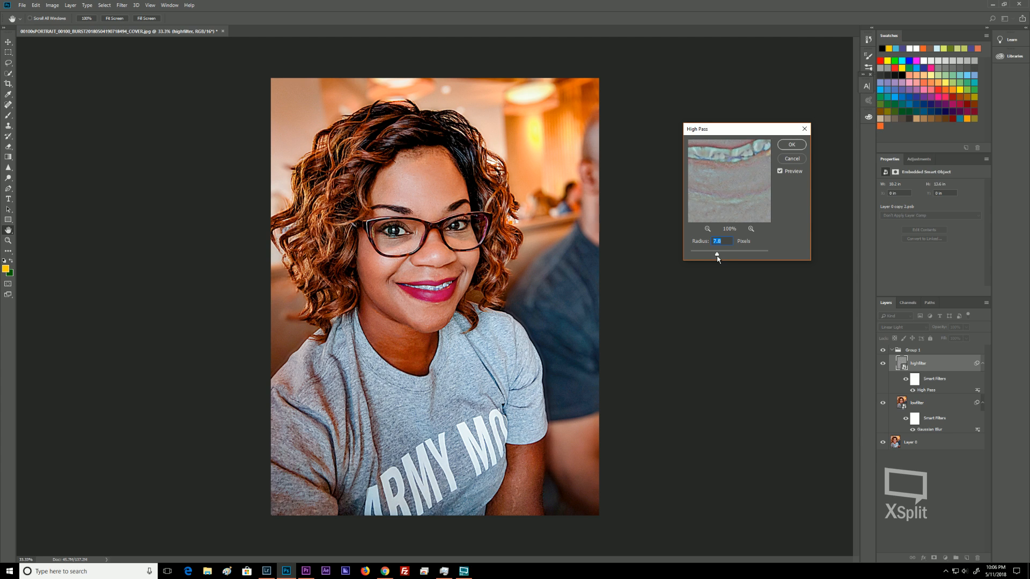
{"action": "left_click", "coordinate": [791, 144]}
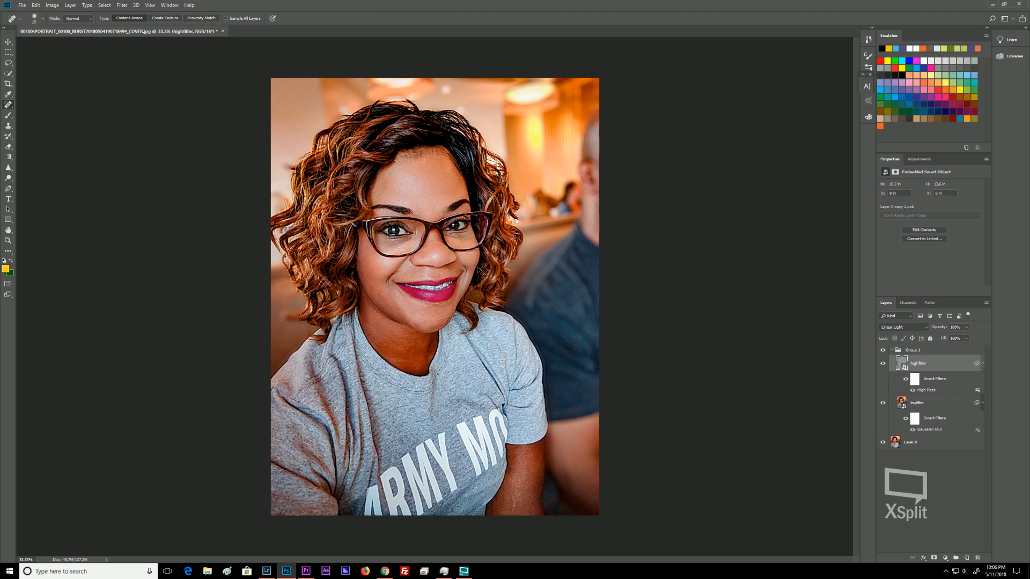
{"action": "key", "text": "ctrl+plus"}
{"action": "key", "text": "ctrl+plus"}
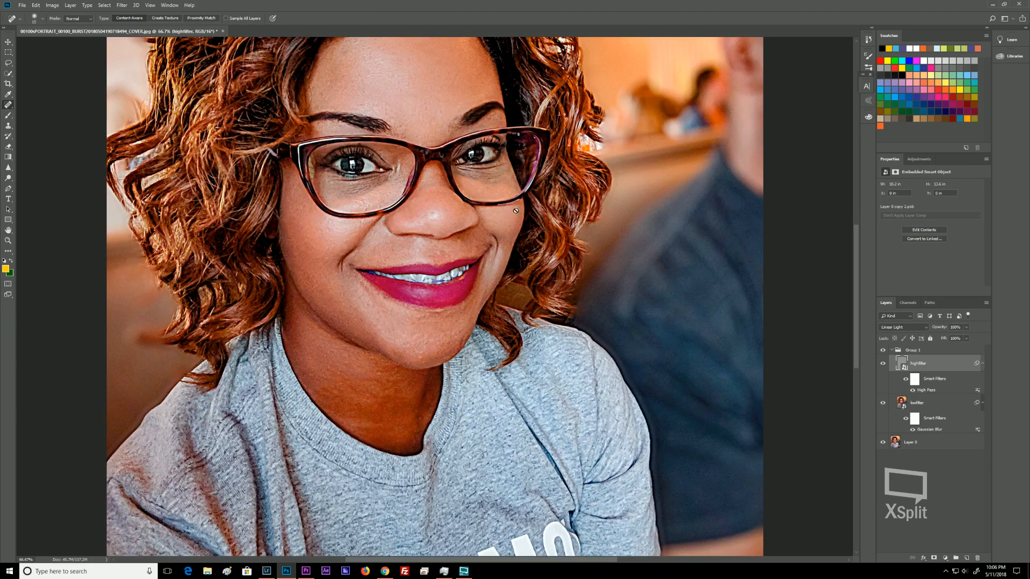
{"action": "mouse_move", "coordinate": [452, 193]}
{"action": "left_mouse_down"}
{"action": "mouse_move", "coordinate": [475, 300]}
{"action": "mouse_move", "coordinate": [534, 331]}
{"action": "mouse_move", "coordinate": [503, 300]}
{"action": "left_mouse_up"}
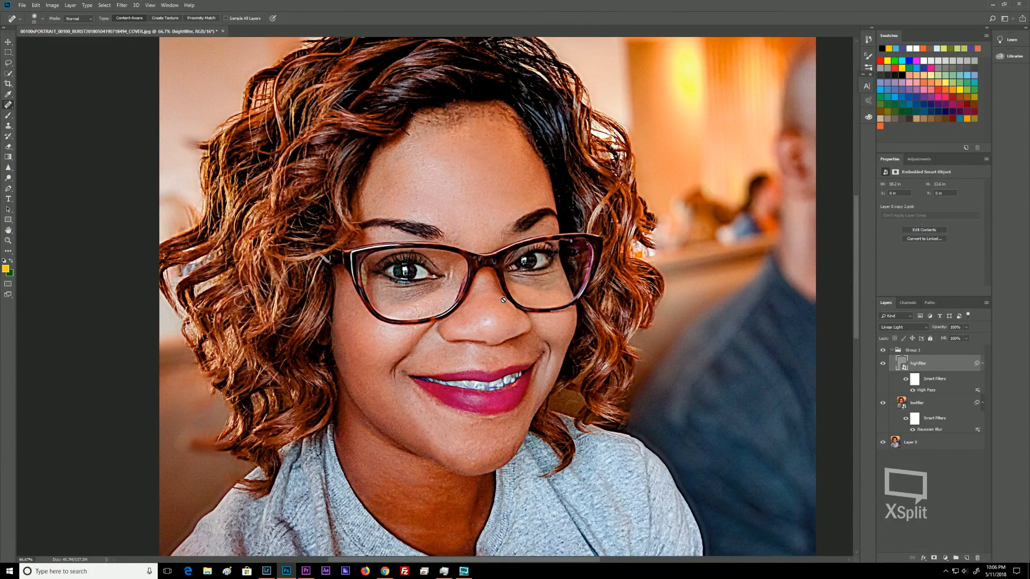
{"action": "double_click", "coordinate": [928, 391]}
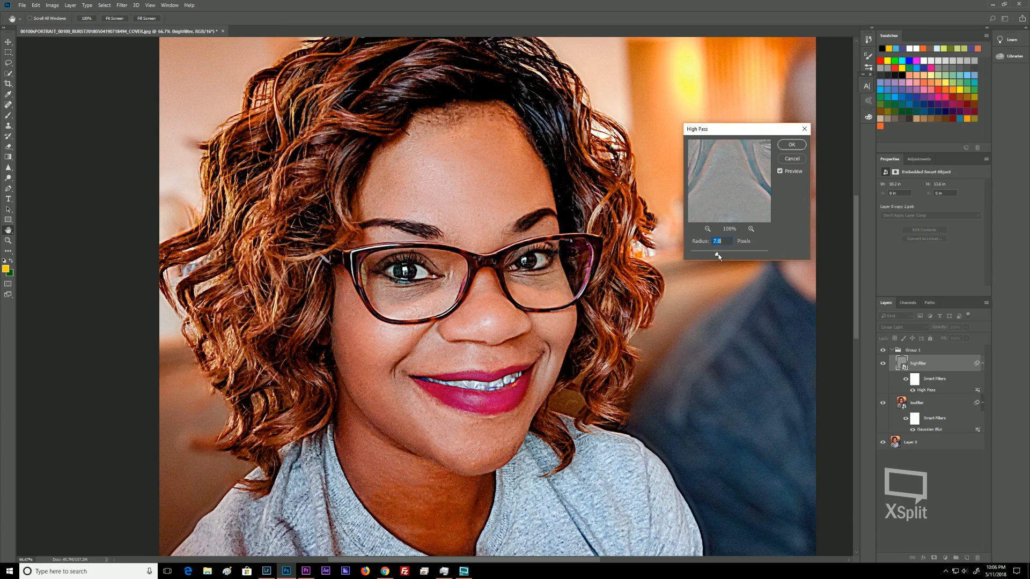
{"action": "left_click_drag", "start_coordinate": [718, 254], "coordinate": [716, 257]}
{"action": "left_click", "coordinate": [792, 159]}
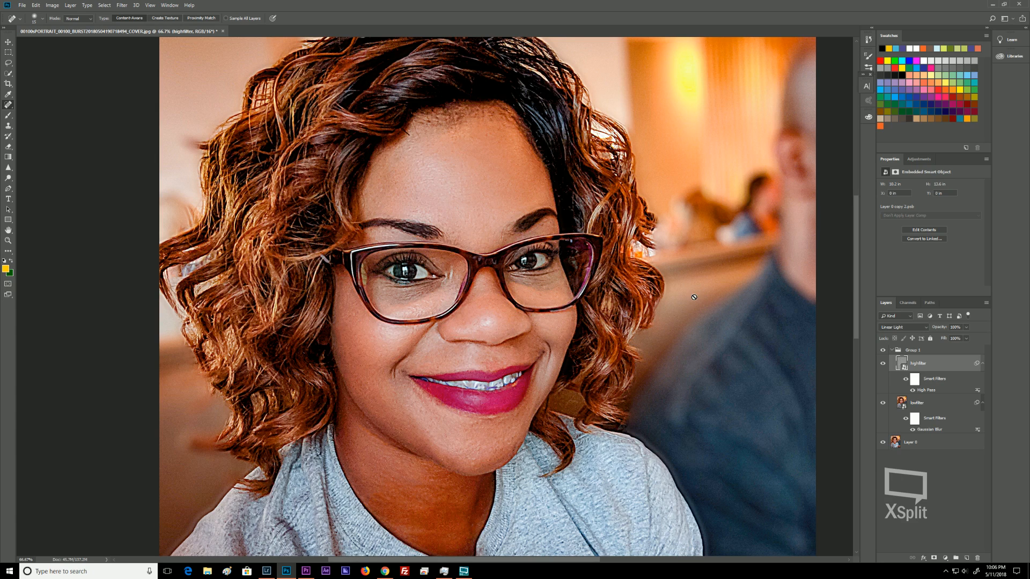
Rasterize the highfilter smart object layer.
{"action": "right_click", "coordinate": [928, 368]}
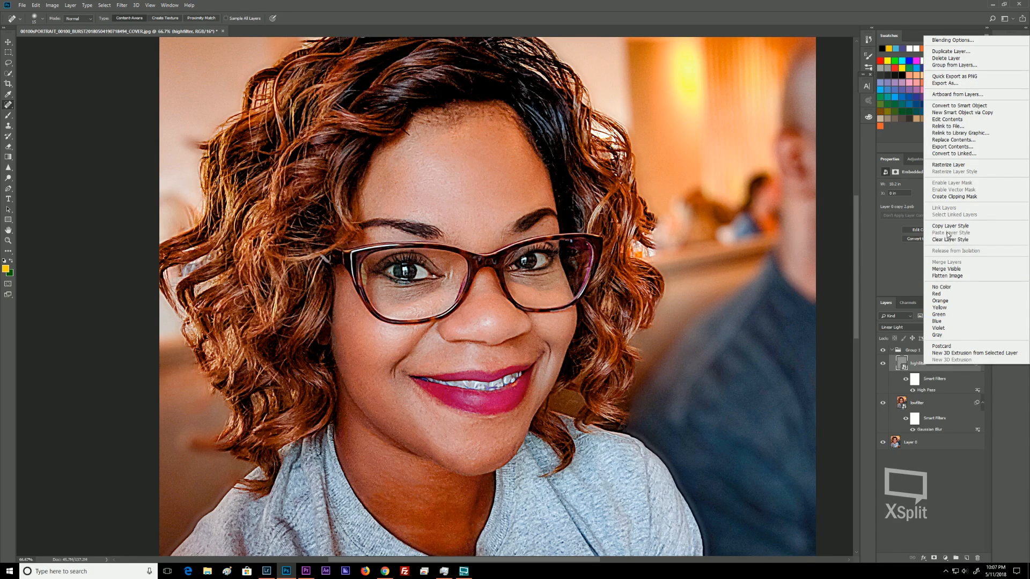
{"action": "left_click", "coordinate": [950, 167]}
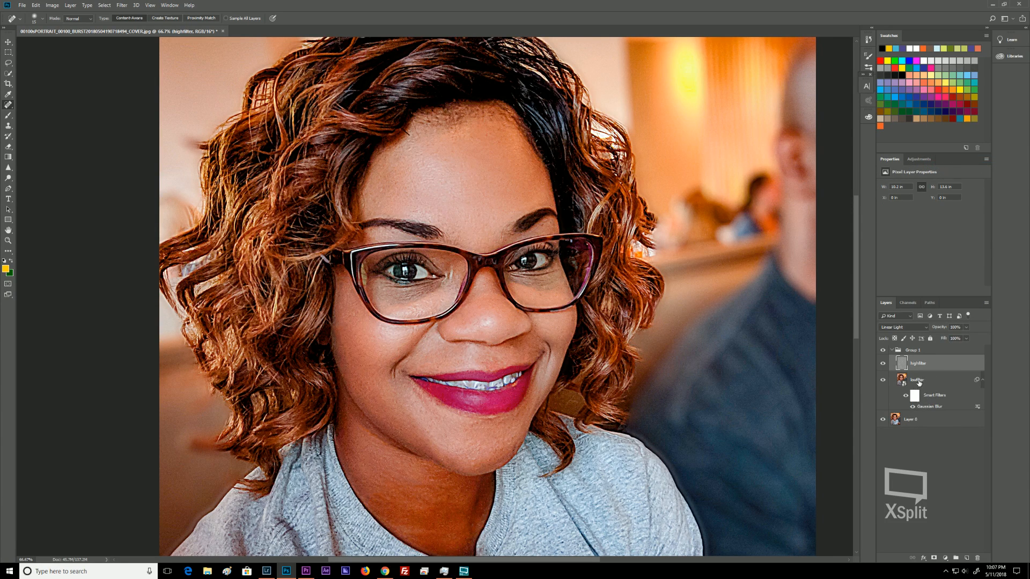
Select the lowfilter layer and rasterize it as well.
{"action": "left_click", "coordinate": [919, 383]}
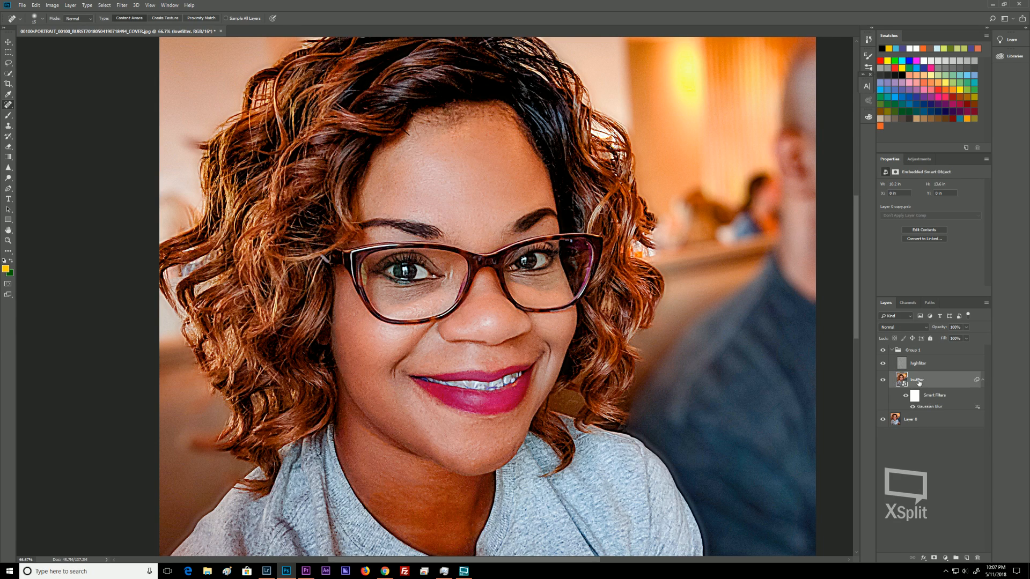
{"action": "right_click", "coordinate": [919, 383]}
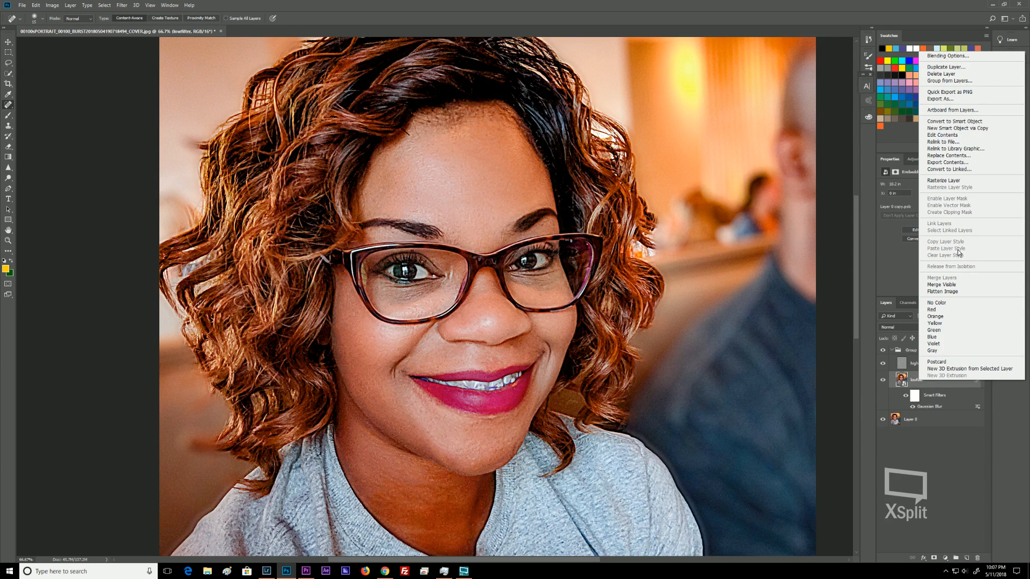
{"action": "left_click", "coordinate": [947, 182]}
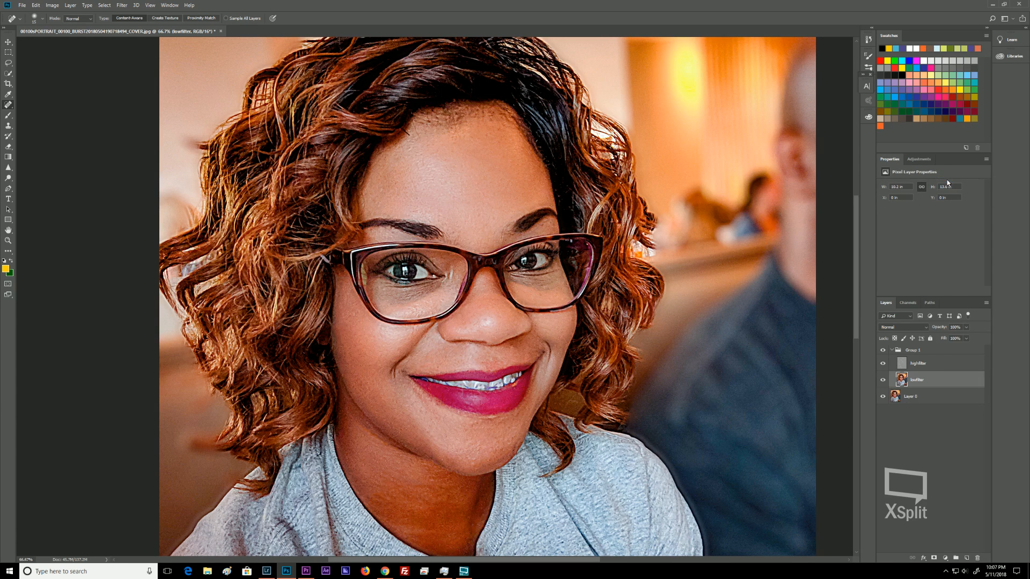
Add a layer mask to the highfilter layer.
{"action": "left_click", "coordinate": [922, 368]}
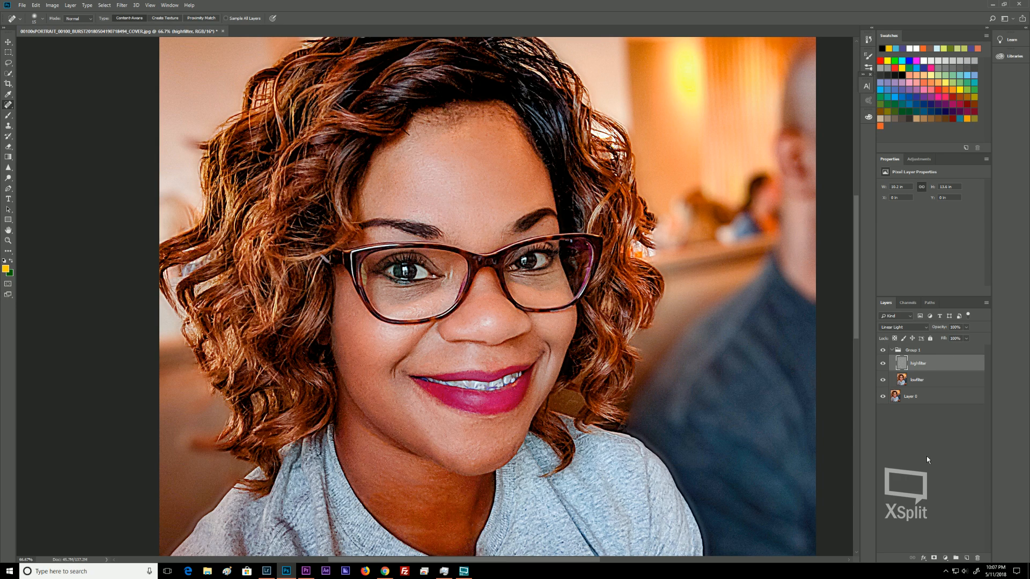
{"action": "left_click", "coordinate": [935, 560]}
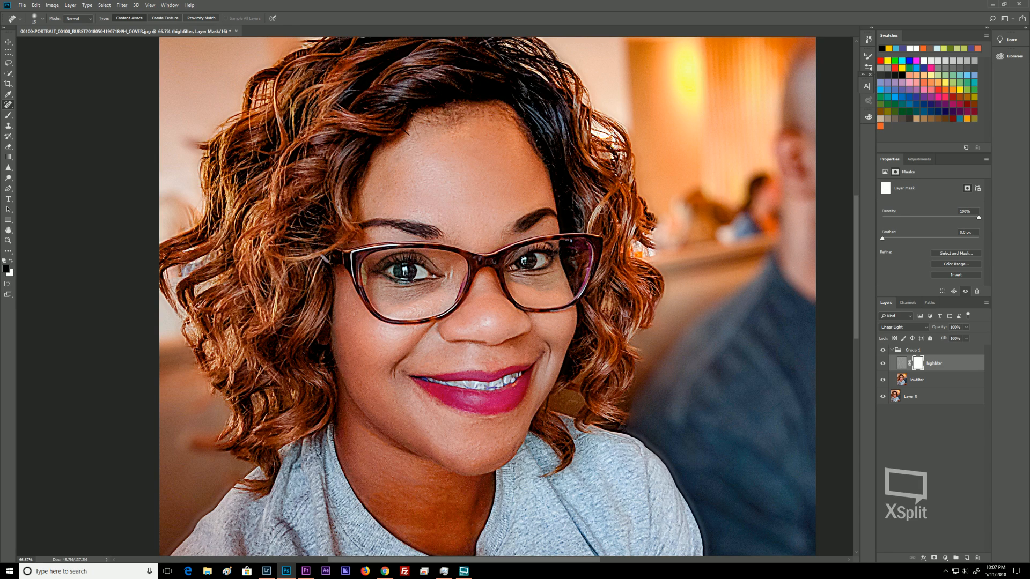
With a small brush at about 63% opacity, paint on the highfilter mask over the lower face.
{"action": "key", "text": "b"}
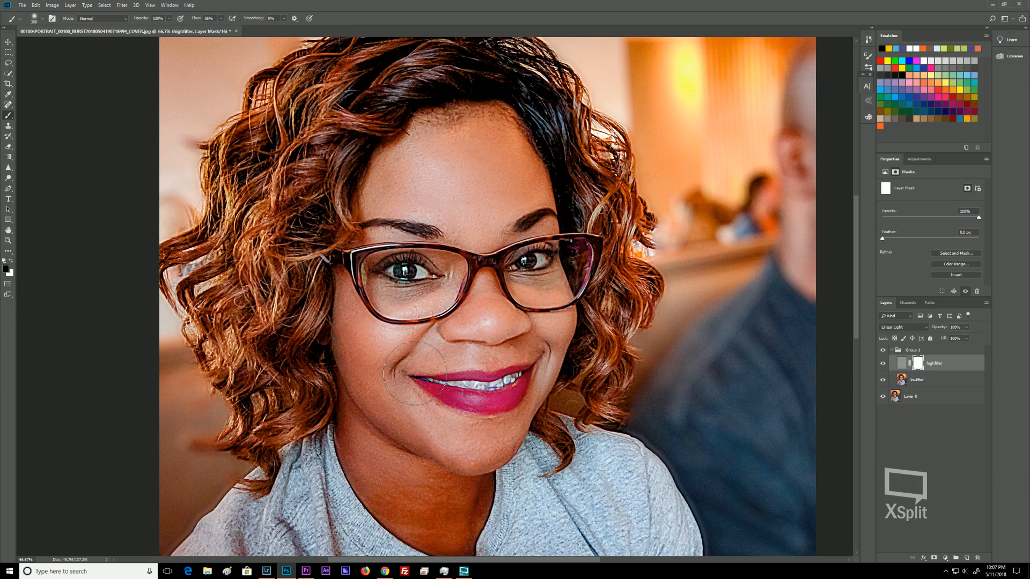
{"action": "key", "text": "bracketleft"}
{"action": "key", "text": "bracketleft"}
{"action": "key", "text": "bracketleft"}
{"action": "key", "text": "ctrl"}
{"action": "key", "text": "ctrl"}
{"action": "left_click", "coordinate": [369, 387]}
{"action": "mouse_move", "coordinate": [377, 398]}
{"action": "left_mouse_down"}
{"action": "mouse_move", "coordinate": [389, 424]}
{"action": "mouse_move", "coordinate": [423, 448]}
{"action": "left_mouse_up"}
{"action": "left_click", "coordinate": [221, 18]}
{"action": "left_click_drag", "start_coordinate": [222, 29], "coordinate": [213, 34]}
{"action": "left_click", "coordinate": [167, 20]}
{"action": "left_click_drag", "start_coordinate": [169, 30], "coordinate": [156, 33]}
{"action": "mouse_move", "coordinate": [369, 385]}
{"action": "left_mouse_down"}
{"action": "mouse_move", "coordinate": [391, 413]}
{"action": "mouse_move", "coordinate": [429, 428]}
{"action": "left_mouse_up"}
{"action": "left_click_drag", "start_coordinate": [361, 361], "coordinate": [367, 361]}
Paint on the highfilter mask over the left cheek at close zoom.
{"action": "key", "text": "ctrl+minus"}
{"action": "key", "text": "ctrl+minus"}
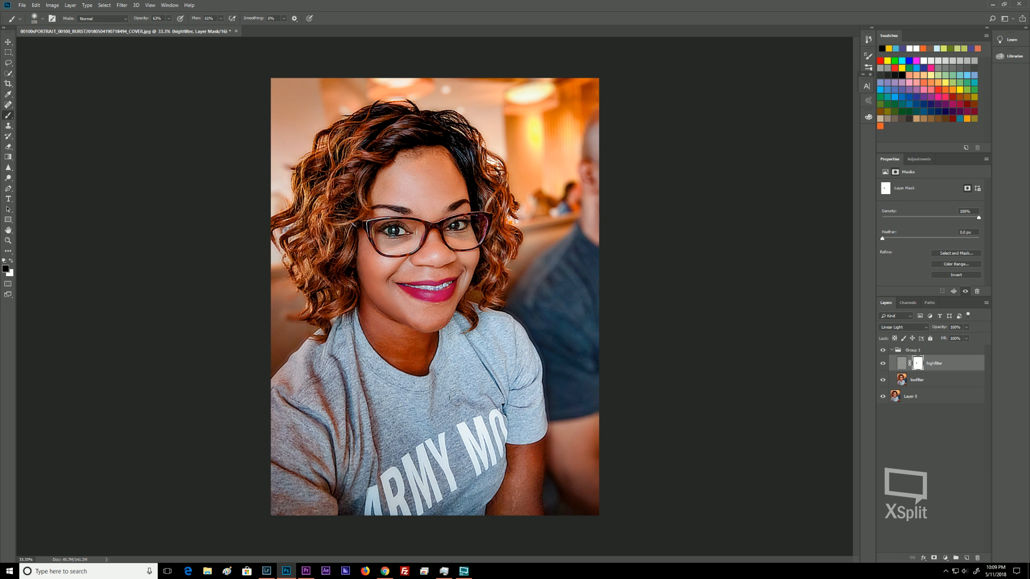
{"action": "key", "text": "ctrl+plus"}
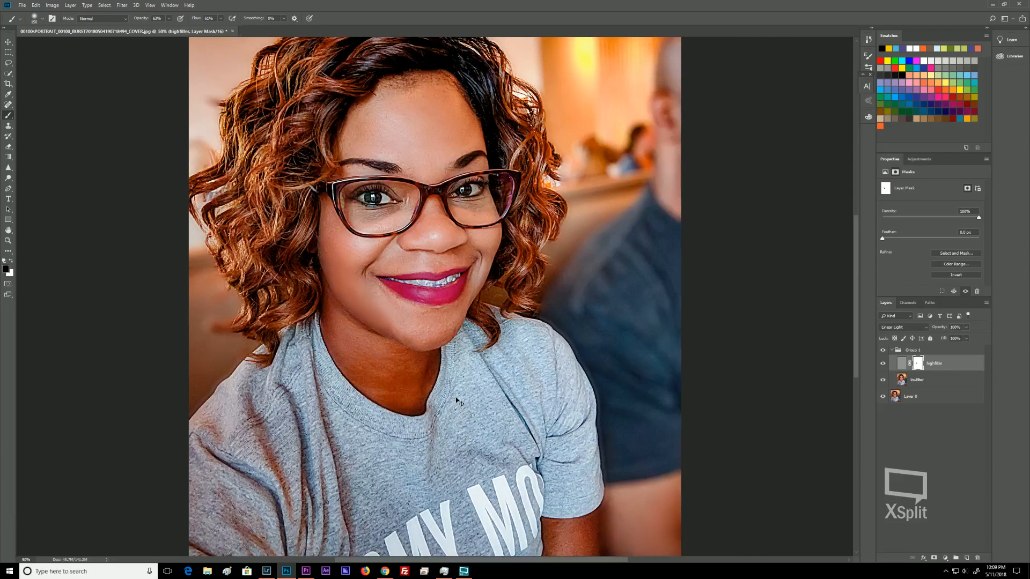
{"action": "key", "text": "ctrl+plus"}
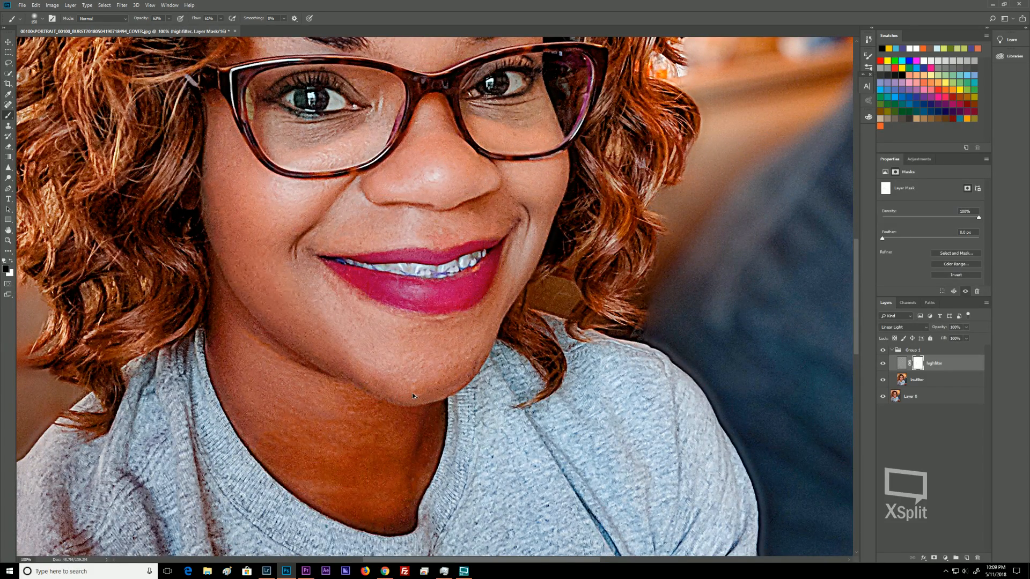
{"action": "left_click", "coordinate": [220, 18]}
{"action": "left_click", "coordinate": [167, 19]}
{"action": "left_click", "coordinate": [253, 259]}
{"action": "mouse_move", "coordinate": [421, 354]}
{"action": "left_mouse_down"}
{"action": "mouse_move", "coordinate": [410, 355]}
{"action": "mouse_move", "coordinate": [436, 350]}
{"action": "left_mouse_up"}
{"action": "mouse_move", "coordinate": [246, 345]}
{"action": "left_mouse_down"}
{"action": "mouse_move", "coordinate": [262, 401]}
{"action": "mouse_move", "coordinate": [308, 415]}
{"action": "mouse_move", "coordinate": [338, 409]}
{"action": "mouse_move", "coordinate": [367, 430]}
{"action": "mouse_move", "coordinate": [285, 435]}
{"action": "mouse_move", "coordinate": [331, 467]}
{"action": "mouse_move", "coordinate": [395, 452]}
{"action": "mouse_move", "coordinate": [331, 481]}
{"action": "mouse_move", "coordinate": [294, 452]}
{"action": "mouse_move", "coordinate": [339, 478]}
{"action": "mouse_move", "coordinate": [273, 430]}
{"action": "mouse_move", "coordinate": [268, 392]}
{"action": "mouse_move", "coordinate": [232, 348]}
{"action": "mouse_move", "coordinate": [228, 320]}
{"action": "mouse_move", "coordinate": [243, 346]}
{"action": "mouse_move", "coordinate": [299, 372]}
{"action": "mouse_move", "coordinate": [227, 327]}
{"action": "mouse_move", "coordinate": [185, 200]}
{"action": "mouse_move", "coordinate": [246, 234]}
{"action": "mouse_move", "coordinate": [224, 185]}
{"action": "mouse_move", "coordinate": [201, 175]}
{"action": "mouse_move", "coordinate": [332, 217]}
{"action": "left_mouse_up"}
Shrink the brush, lower opacity to about 27%, and paint the mask under the right eye.
{"action": "key", "text": "bracketleft"}
{"action": "key", "text": "bracketleft"}
{"action": "key", "text": "bracketleft"}
{"action": "key", "text": "bracketleft"}
{"action": "key", "text": "bracketleft"}
{"action": "left_click", "coordinate": [220, 20]}
{"action": "left_click_drag", "start_coordinate": [217, 28], "coordinate": [214, 28]}
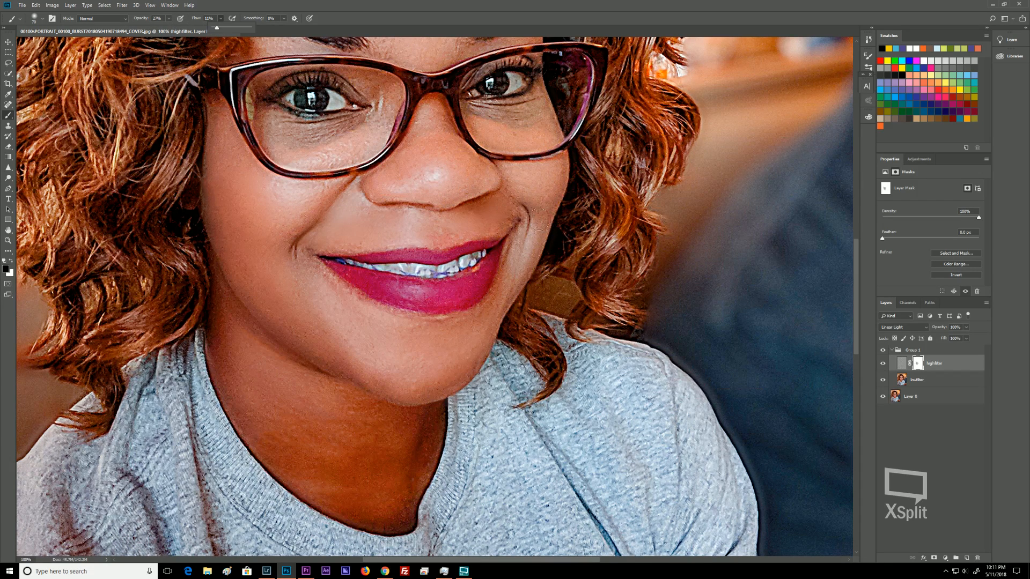
{"action": "left_click", "coordinate": [532, 188]}
{"action": "left_click_drag", "start_coordinate": [525, 150], "coordinate": [525, 137]}
Paint the highfilter mask in a stroke down the nose toward the chin.
{"action": "key", "text": "ctrl+minus"}
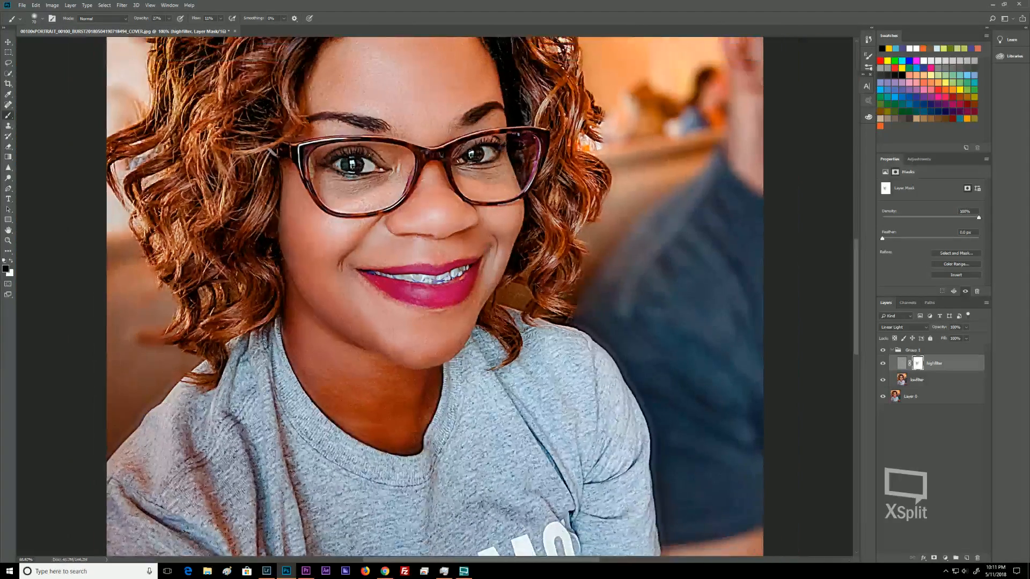
{"action": "key", "text": "ctrl+minus"}
{"action": "key", "text": "ctrl+minus"}
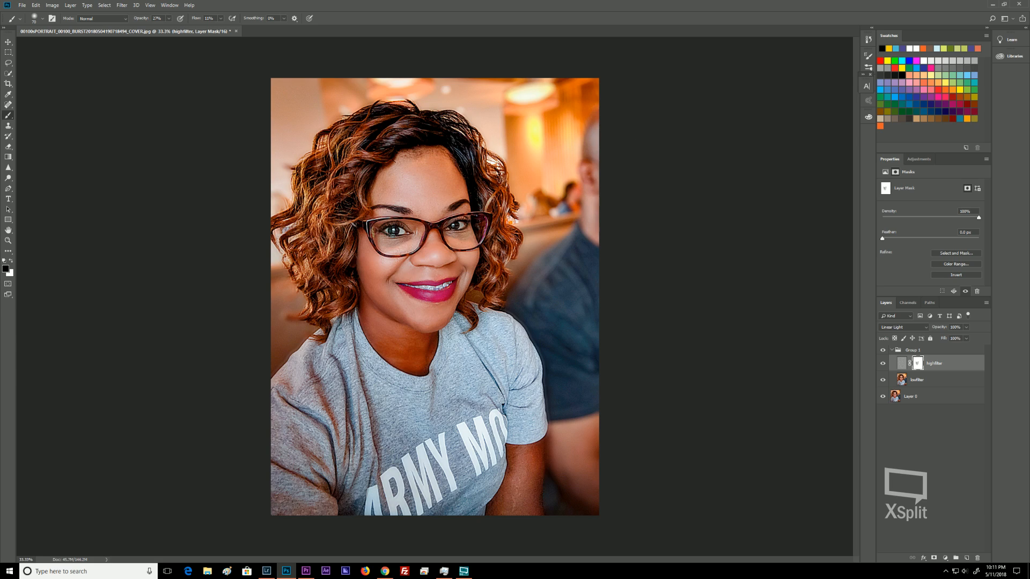
{"action": "key", "text": "ctrl+plus"}
{"action": "key", "text": "ctrl+plus"}
{"action": "key", "text": "ctrl+plus"}
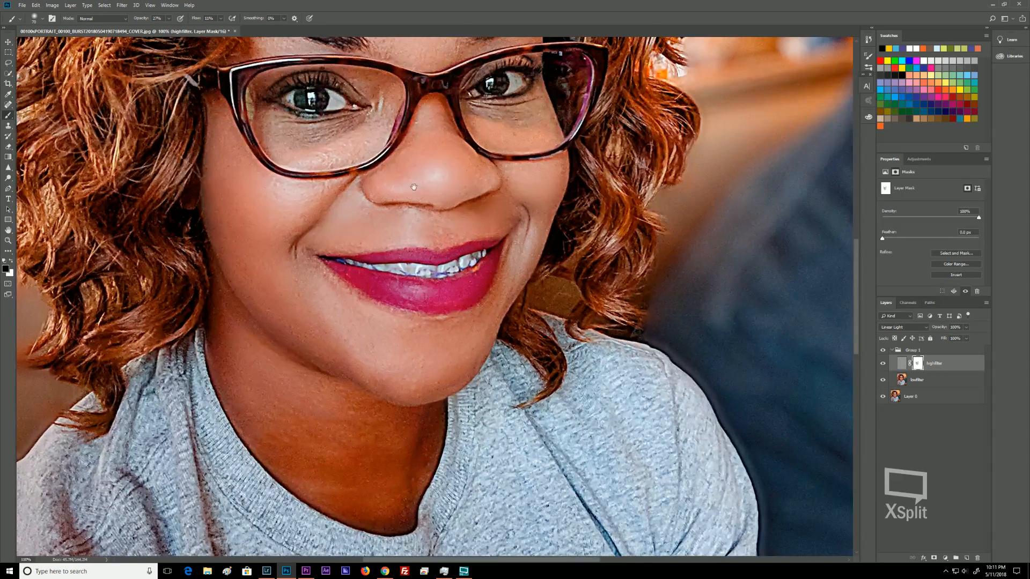
{"action": "left_click_drag", "start_coordinate": [419, 173], "coordinate": [439, 419]}
{"action": "left_click_drag", "start_coordinate": [439, 331], "coordinate": [440, 337]}
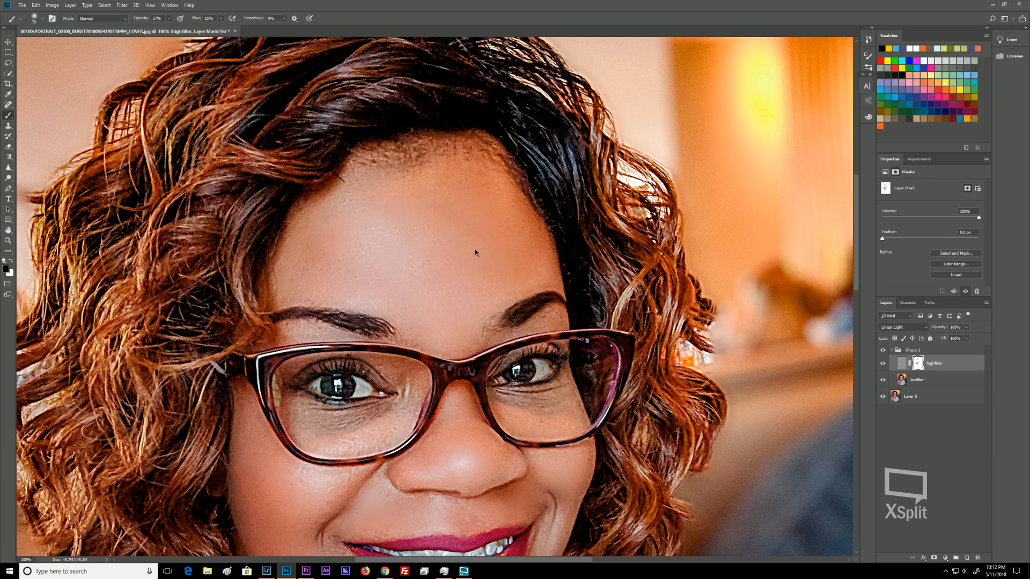
Paint the highfilter mask around the left eye below the glasses.
{"action": "key", "text": "ctrl+minus"}
{"action": "key", "text": "ctrl+minus"}
{"action": "key", "text": "ctrl+minus"}
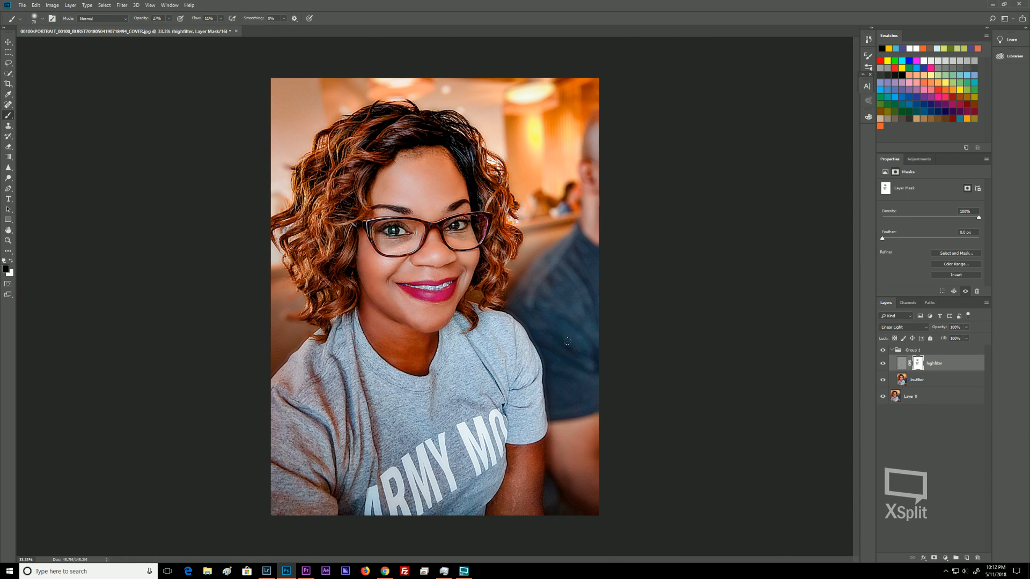
{"action": "key", "text": "ctrl+plus"}
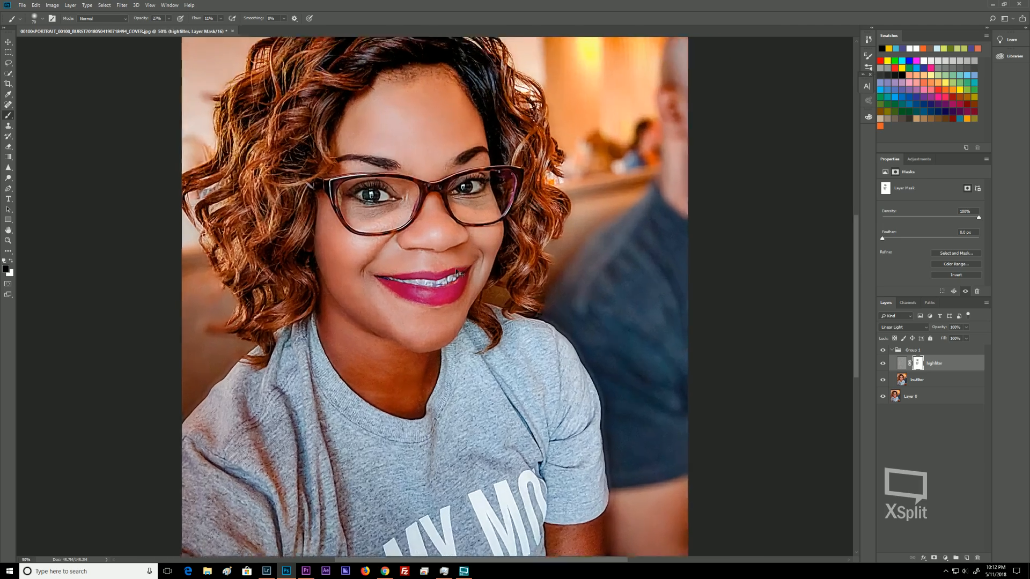
{"action": "key", "text": "ctrl+plus"}
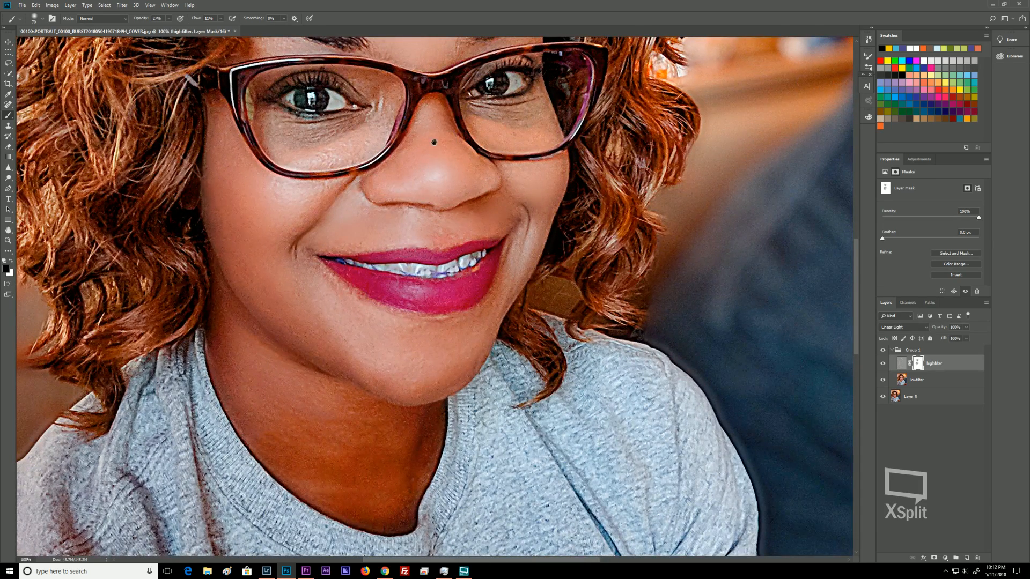
{"action": "left_click_drag", "start_coordinate": [438, 125], "coordinate": [427, 364]}
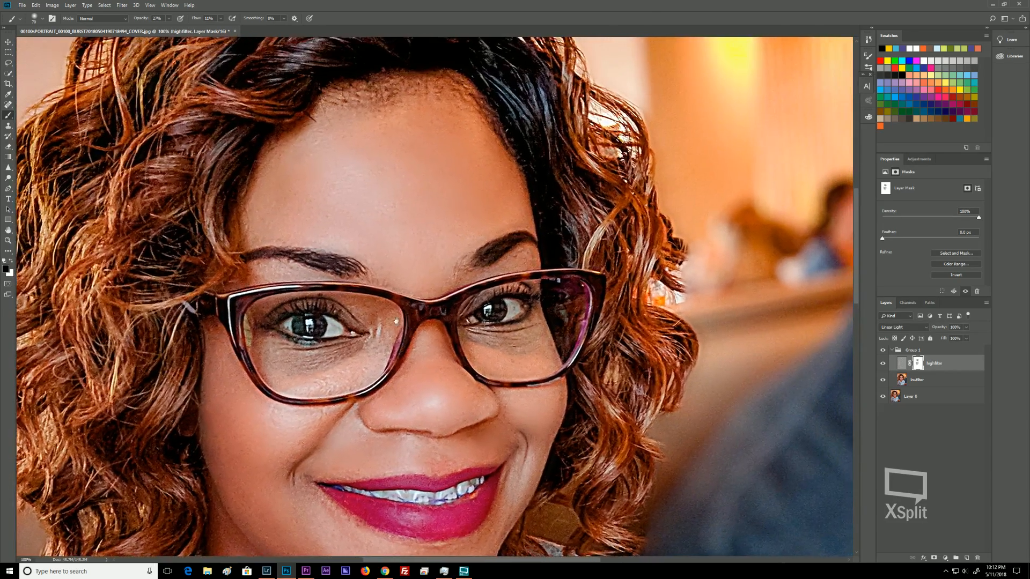
{"action": "mouse_move", "coordinate": [363, 368]}
{"action": "left_mouse_down"}
{"action": "mouse_move", "coordinate": [365, 340]}
{"action": "mouse_move", "coordinate": [373, 365]}
{"action": "mouse_move", "coordinate": [323, 383]}
{"action": "mouse_move", "coordinate": [354, 383]}
{"action": "left_mouse_up"}
{"action": "mouse_move", "coordinate": [358, 368]}
{"action": "left_mouse_down"}
{"action": "mouse_move", "coordinate": [379, 329]}
{"action": "mouse_move", "coordinate": [366, 355]}
{"action": "mouse_move", "coordinate": [307, 369]}
{"action": "mouse_move", "coordinate": [274, 348]}
{"action": "mouse_move", "coordinate": [321, 376]}
{"action": "mouse_move", "coordinate": [339, 366]}
{"action": "mouse_move", "coordinate": [317, 374]}
{"action": "mouse_move", "coordinate": [373, 379]}
{"action": "left_mouse_up"}
Lower brush opacity to about 22% and paint the mask under both eyes.
{"action": "key", "text": "x"}
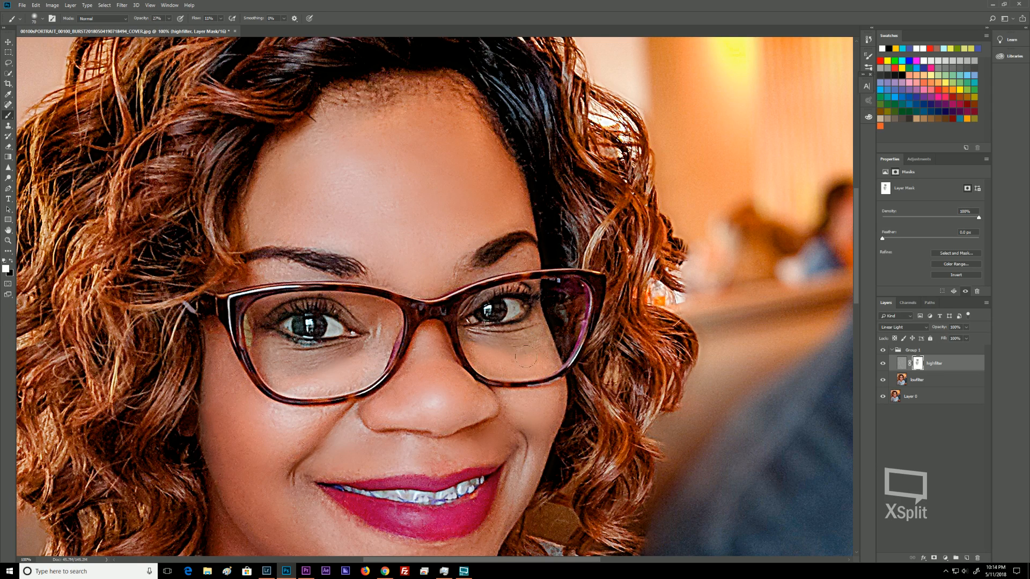
{"action": "key", "text": "x"}
{"action": "left_click", "coordinate": [169, 19]}
{"action": "left_click_drag", "start_coordinate": [163, 27], "coordinate": [162, 28]}
{"action": "left_click", "coordinate": [528, 350]}
{"action": "left_click", "coordinate": [171, 20]}
{"action": "left_click_drag", "start_coordinate": [167, 30], "coordinate": [174, 29]}
{"action": "left_click", "coordinate": [282, 366]}
{"action": "mouse_move", "coordinate": [277, 370]}
{"action": "left_mouse_down"}
{"action": "mouse_move", "coordinate": [303, 377]}
{"action": "mouse_move", "coordinate": [313, 367]}
{"action": "mouse_move", "coordinate": [302, 382]}
{"action": "mouse_move", "coordinate": [305, 370]}
{"action": "mouse_move", "coordinate": [345, 362]}
{"action": "mouse_move", "coordinate": [318, 361]}
{"action": "mouse_move", "coordinate": [371, 347]}
{"action": "mouse_move", "coordinate": [320, 381]}
{"action": "mouse_move", "coordinate": [345, 387]}
{"action": "mouse_move", "coordinate": [397, 345]}
{"action": "mouse_move", "coordinate": [312, 389]}
{"action": "mouse_move", "coordinate": [342, 385]}
{"action": "mouse_move", "coordinate": [300, 388]}
{"action": "mouse_move", "coordinate": [261, 368]}
{"action": "mouse_move", "coordinate": [255, 320]}
{"action": "mouse_move", "coordinate": [283, 351]}
{"action": "mouse_move", "coordinate": [322, 363]}
{"action": "mouse_move", "coordinate": [377, 318]}
{"action": "left_mouse_up"}
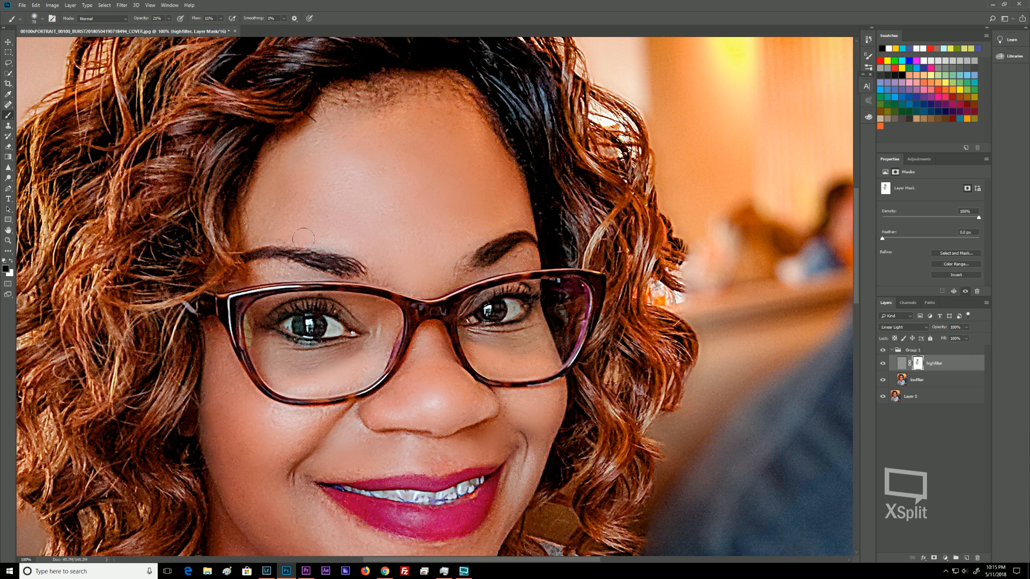
Enlarge the brush, raise opacity to about 45%, and paint the mask over the shirt near the arm.
{"action": "key", "text": "bracketleft"}
{"action": "key", "text": "bracketleft"}
{"action": "key", "text": "bracketleft"}
{"action": "scroll", "coordinate": [470, 391], "scroll_direction": "down", "scroll_amount": 8}
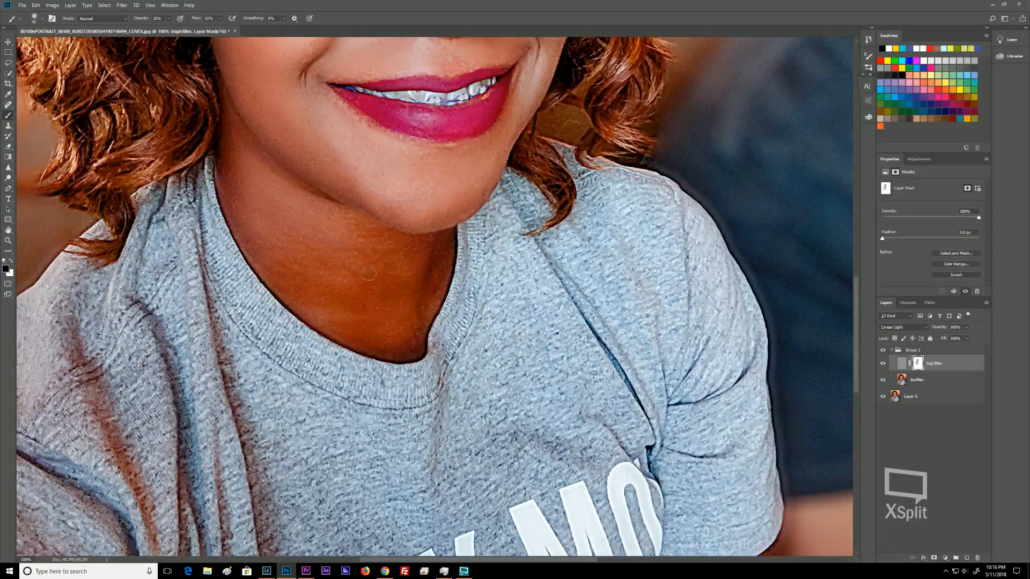
{"action": "key", "text": "ctrl+minus"}
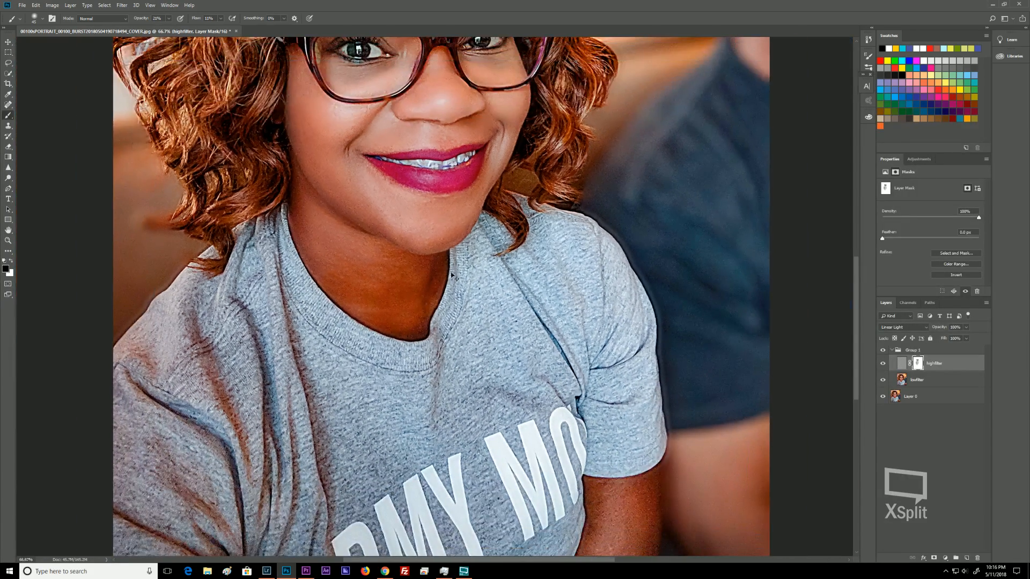
{"action": "key", "text": "ctrl+minus"}
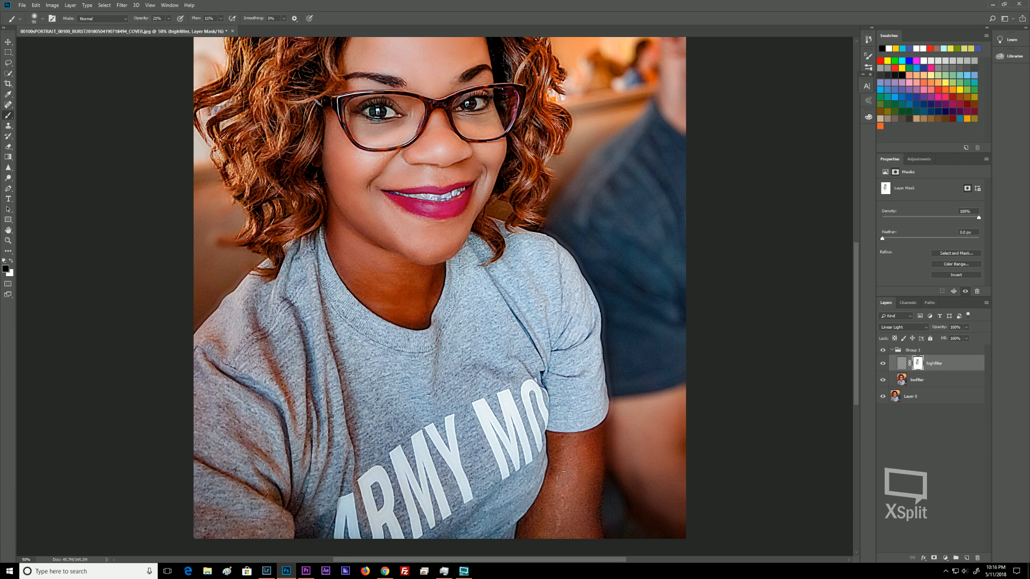
{"action": "key", "text": "bracketright"}
{"action": "mouse_move", "coordinate": [561, 496]}
{"action": "left_mouse_down"}
{"action": "mouse_move", "coordinate": [576, 466]}
{"action": "mouse_move", "coordinate": [593, 471]}
{"action": "mouse_move", "coordinate": [585, 504]}
{"action": "mouse_move", "coordinate": [559, 526]}
{"action": "mouse_move", "coordinate": [563, 489]}
{"action": "mouse_move", "coordinate": [527, 530]}
{"action": "mouse_move", "coordinate": [554, 506]}
{"action": "mouse_move", "coordinate": [564, 540]}
{"action": "mouse_move", "coordinate": [590, 525]}
{"action": "mouse_move", "coordinate": [557, 517]}
{"action": "mouse_move", "coordinate": [565, 475]}
{"action": "mouse_move", "coordinate": [554, 450]}
{"action": "mouse_move", "coordinate": [561, 458]}
{"action": "mouse_move", "coordinate": [590, 444]}
{"action": "mouse_move", "coordinate": [592, 460]}
{"action": "mouse_move", "coordinate": [548, 442]}
{"action": "mouse_move", "coordinate": [594, 434]}
{"action": "mouse_move", "coordinate": [528, 523]}
{"action": "mouse_move", "coordinate": [578, 525]}
{"action": "mouse_move", "coordinate": [588, 506]}
{"action": "mouse_move", "coordinate": [592, 516]}
{"action": "mouse_move", "coordinate": [544, 535]}
{"action": "mouse_move", "coordinate": [572, 481]}
{"action": "mouse_move", "coordinate": [574, 459]}
{"action": "left_mouse_up"}
{"action": "left_click", "coordinate": [171, 19]}
{"action": "left_click", "coordinate": [168, 20]}
{"action": "left_click_drag", "start_coordinate": [168, 20], "coordinate": [181, 29]}
{"action": "mouse_move", "coordinate": [581, 461]}
{"action": "left_mouse_down"}
{"action": "mouse_move", "coordinate": [583, 450]}
{"action": "mouse_move", "coordinate": [543, 515]}
{"action": "mouse_move", "coordinate": [560, 521]}
{"action": "mouse_move", "coordinate": [579, 498]}
{"action": "mouse_move", "coordinate": [580, 526]}
{"action": "mouse_move", "coordinate": [591, 504]}
{"action": "mouse_move", "coordinate": [587, 493]}
{"action": "mouse_move", "coordinate": [539, 524]}
{"action": "left_mouse_up"}
{"action": "key", "text": "ctrl+minus"}
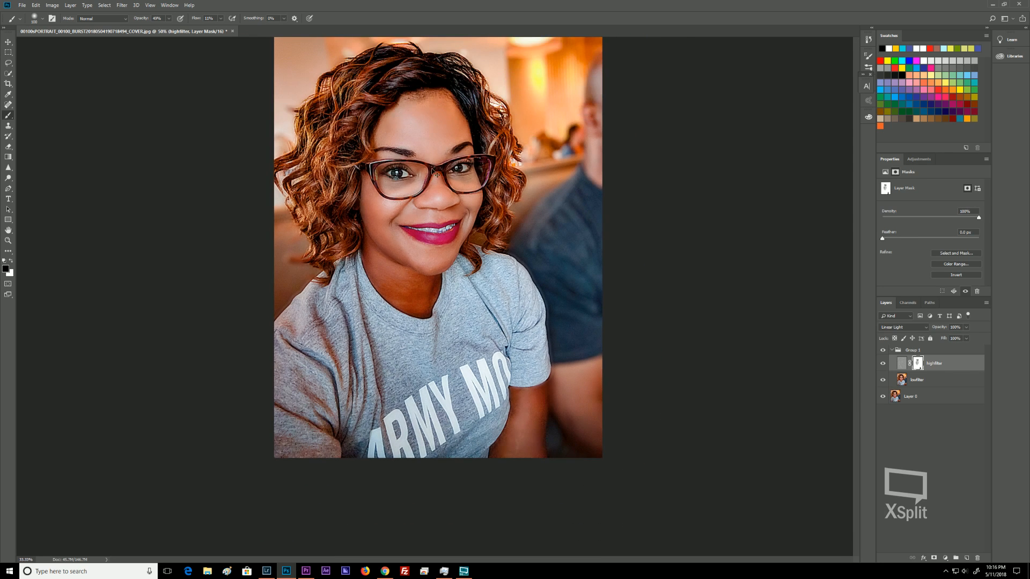
{"action": "key", "text": "ctrl+minus"}
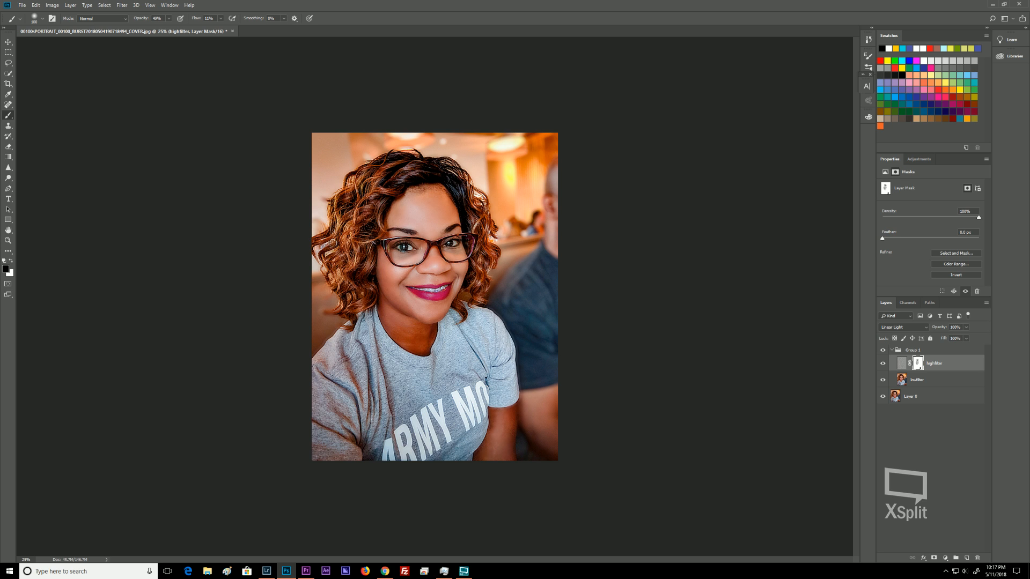
Collapse the group and toggle its visibility to compare the retouch before and after.
{"action": "left_click", "coordinate": [892, 351]}
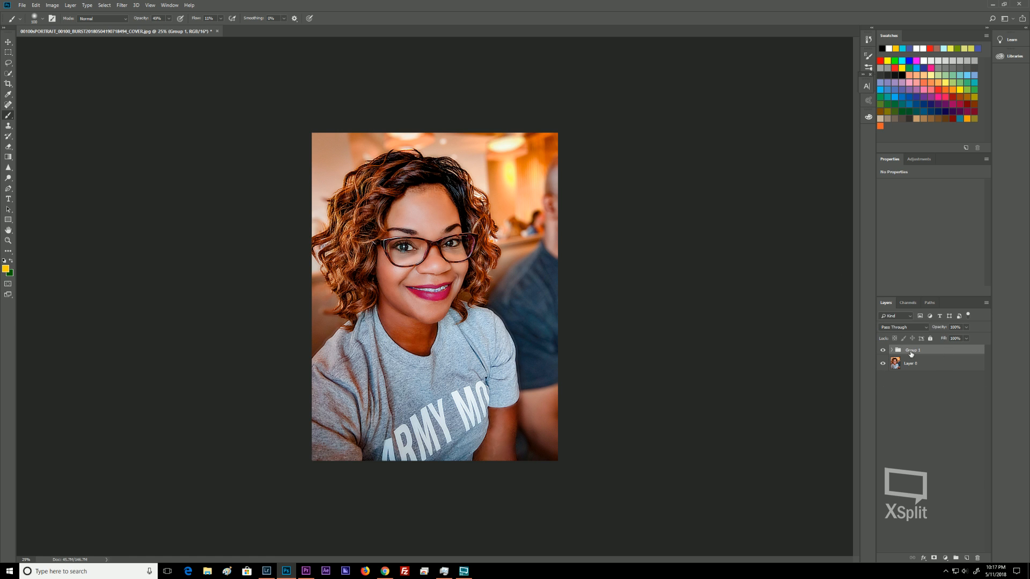
{"action": "left_click", "coordinate": [927, 357]}
{"action": "left_click", "coordinate": [884, 351]}
{"action": "left_click", "coordinate": [882, 351]}
{"action": "left_click", "coordinate": [883, 350]}
{"action": "left_click", "coordinate": [885, 352]}
{"action": "left_click", "coordinate": [883, 350]}
Merge Group 1 into a single layer.
{"action": "right_click", "coordinate": [932, 353]}
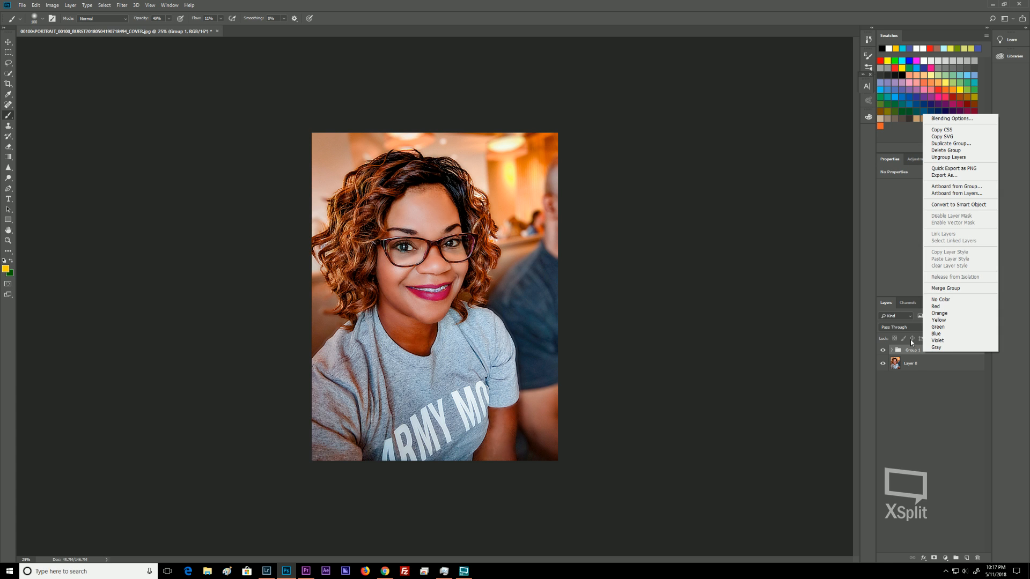
{"action": "left_click", "coordinate": [911, 351]}
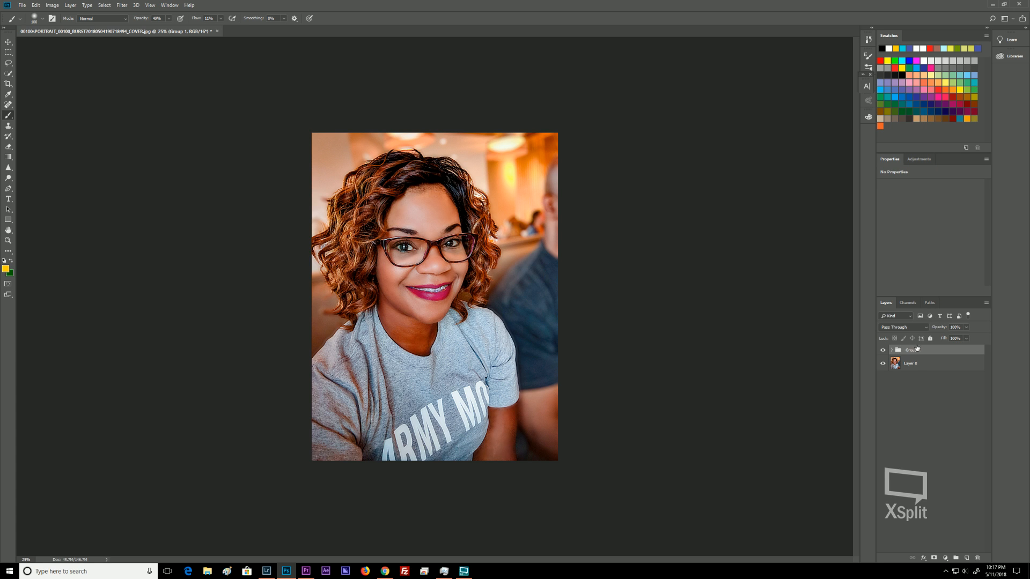
{"action": "right_click", "coordinate": [917, 352]}
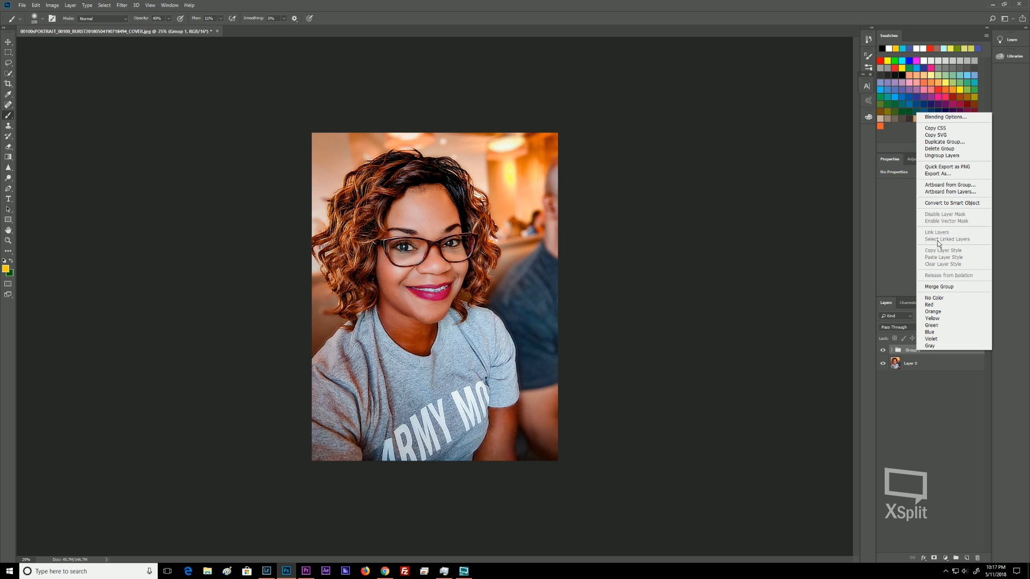
{"action": "left_click", "coordinate": [945, 286]}
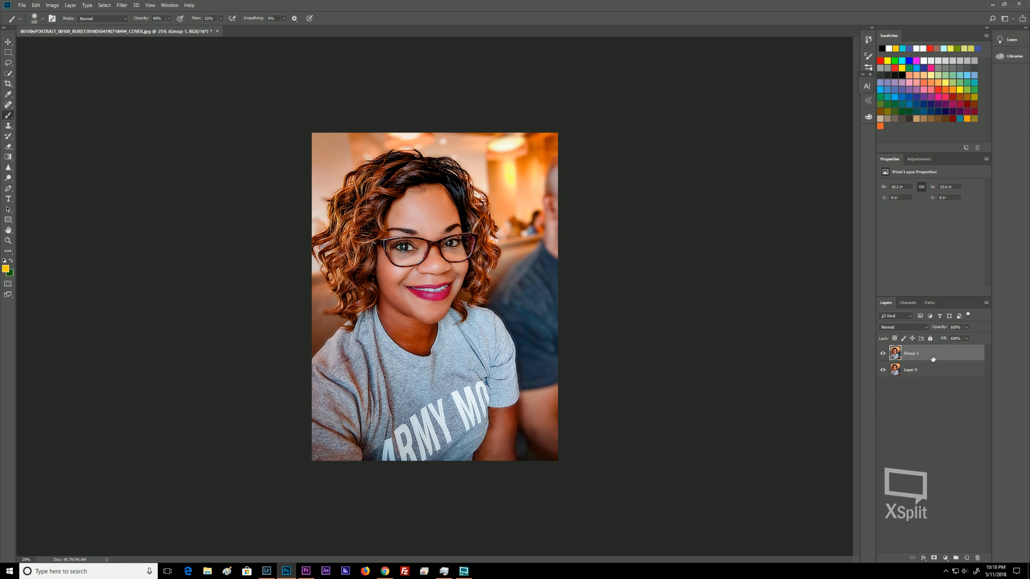
Duplicate the merged layer, hide the copy, and select the original Group 1 layer.
{"action": "key", "text": "ctrl+j"}
{"action": "left_click", "coordinate": [883, 354]}
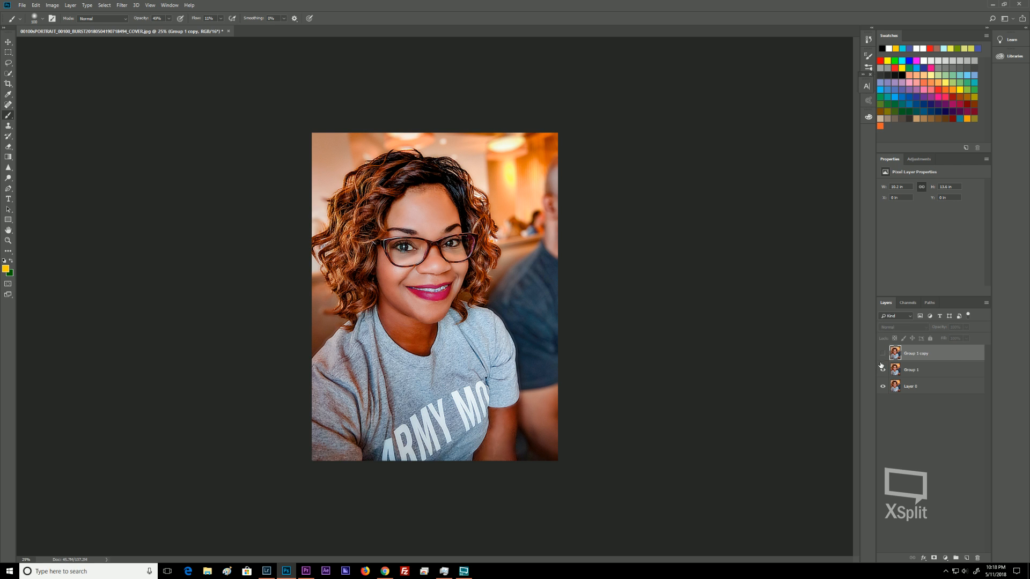
{"action": "left_click", "coordinate": [934, 373]}
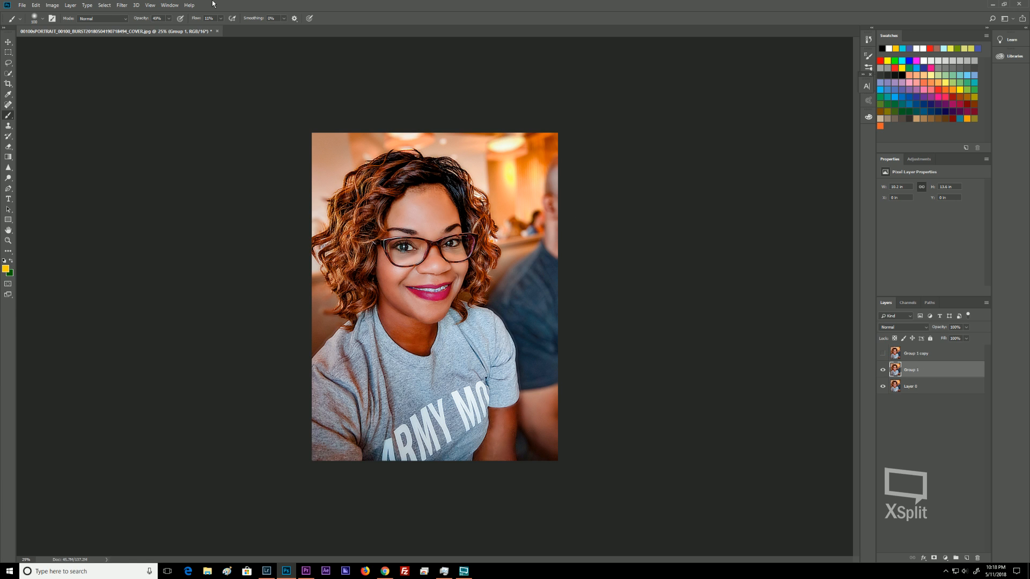
Try applying a Gaussian Blur with a 7.0 pixel radius to the Group 1 layer.
{"action": "left_click", "coordinate": [122, 6]}
{"action": "mouse_move", "coordinate": [134, 100]}
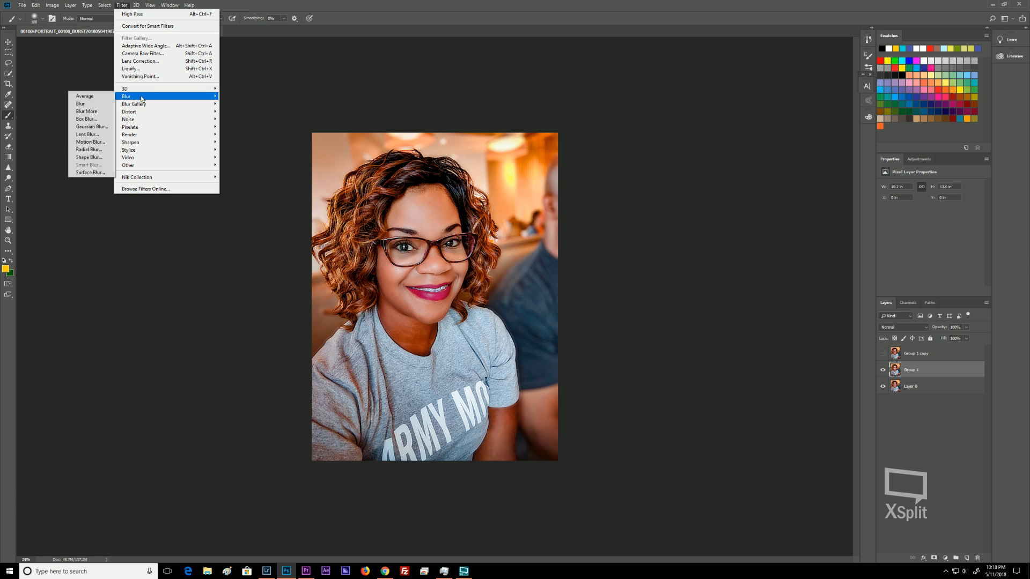
{"action": "left_click", "coordinate": [97, 131]}
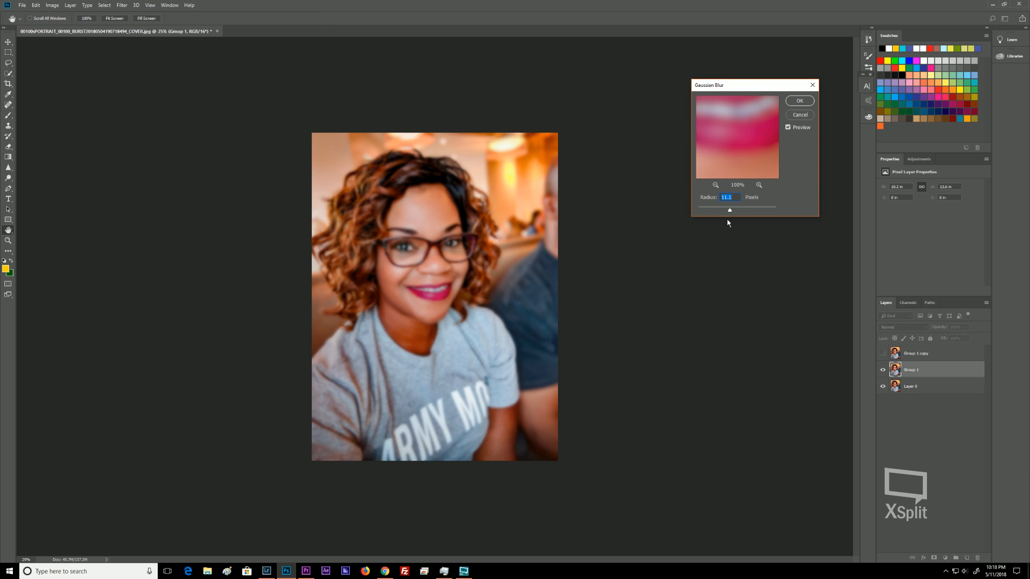
{"action": "left_click_drag", "start_coordinate": [733, 214], "coordinate": [726, 212]}
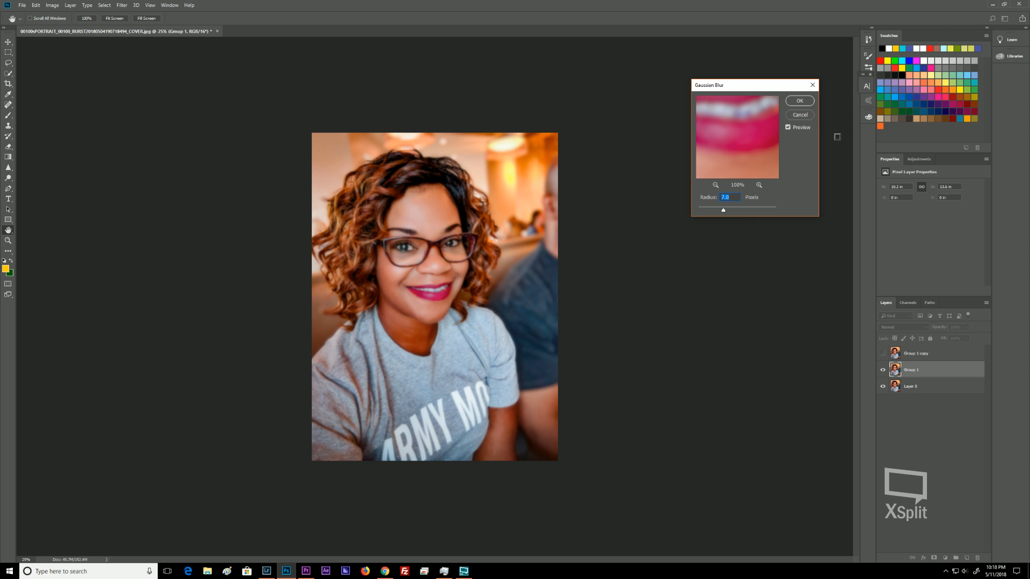
{"action": "left_click", "coordinate": [799, 101]}
{"action": "key", "text": "b"}
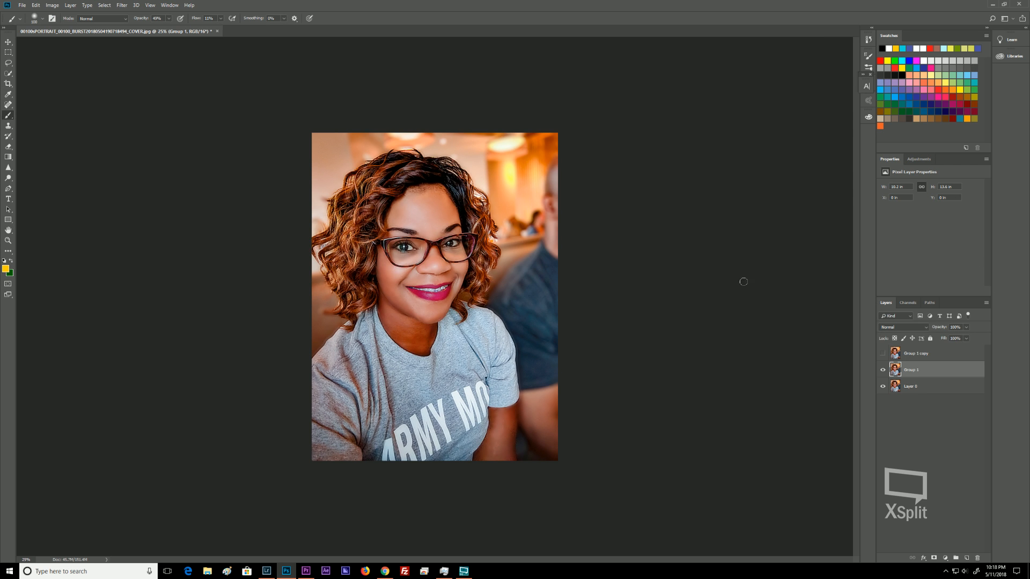
Convert the Group 1 layer for smart filters.
{"action": "left_click", "coordinate": [119, 6]}
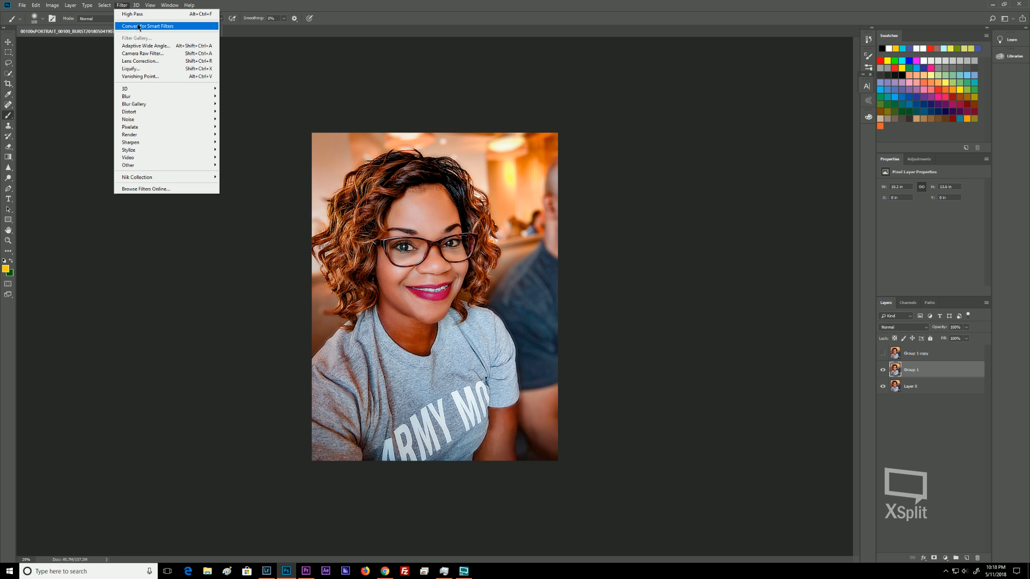
{"action": "left_click", "coordinate": [139, 28]}
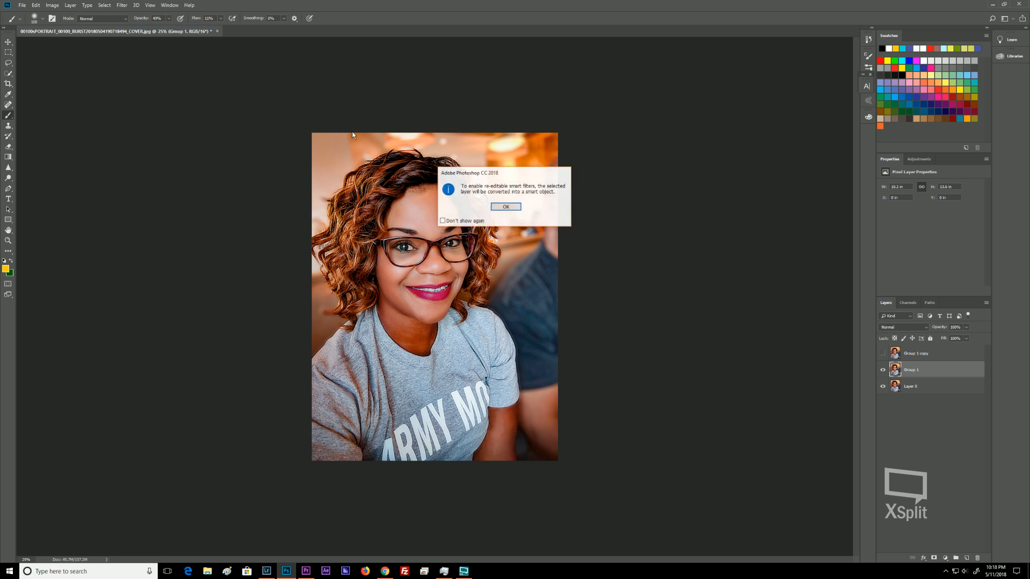
{"action": "left_click", "coordinate": [515, 209]}
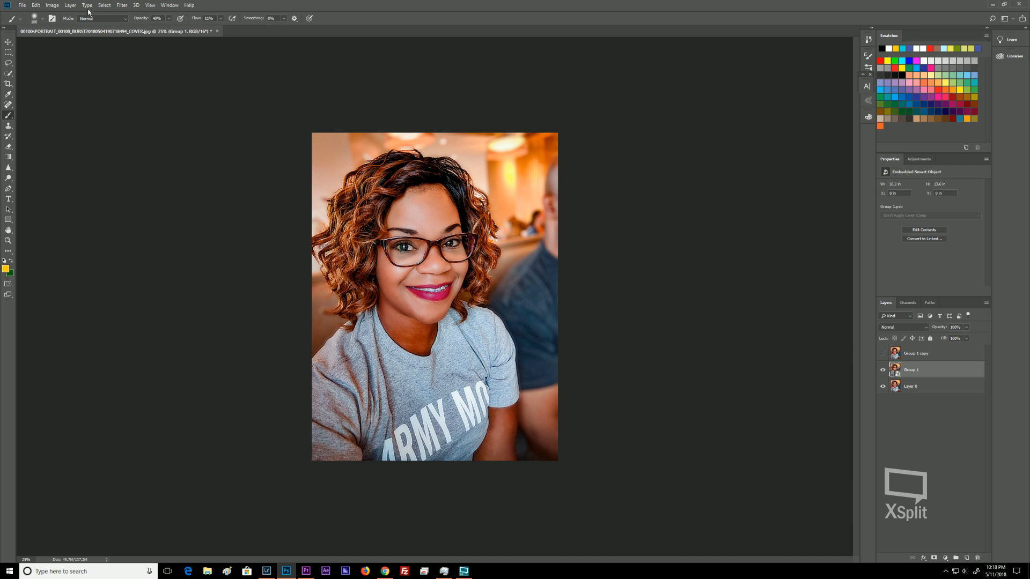
Apply a Gaussian Blur smart filter with a 23.5 pixel radius to Group 1.
{"action": "left_click", "coordinate": [123, 5]}
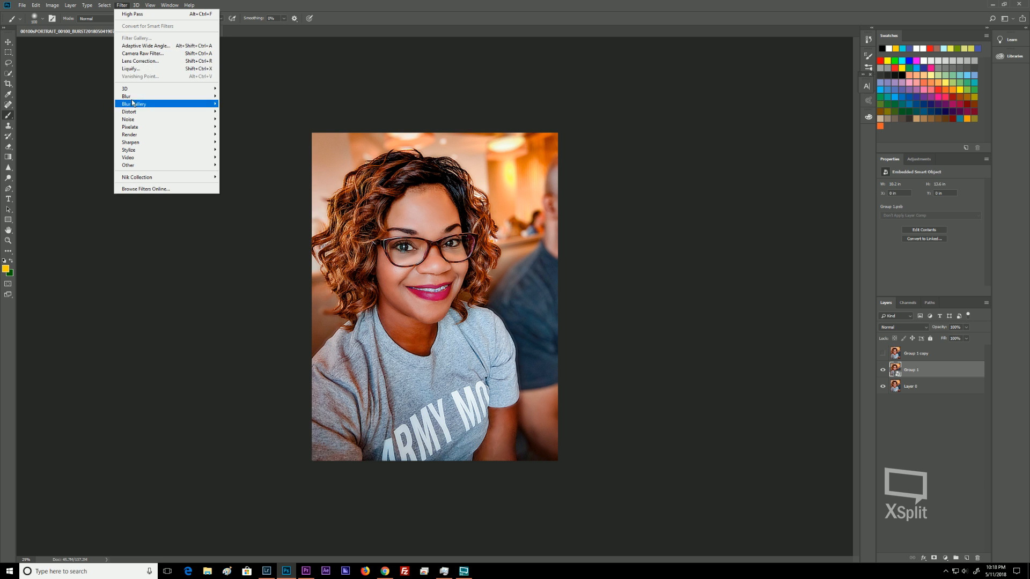
{"action": "mouse_move", "coordinate": [133, 103]}
{"action": "left_click", "coordinate": [105, 131]}
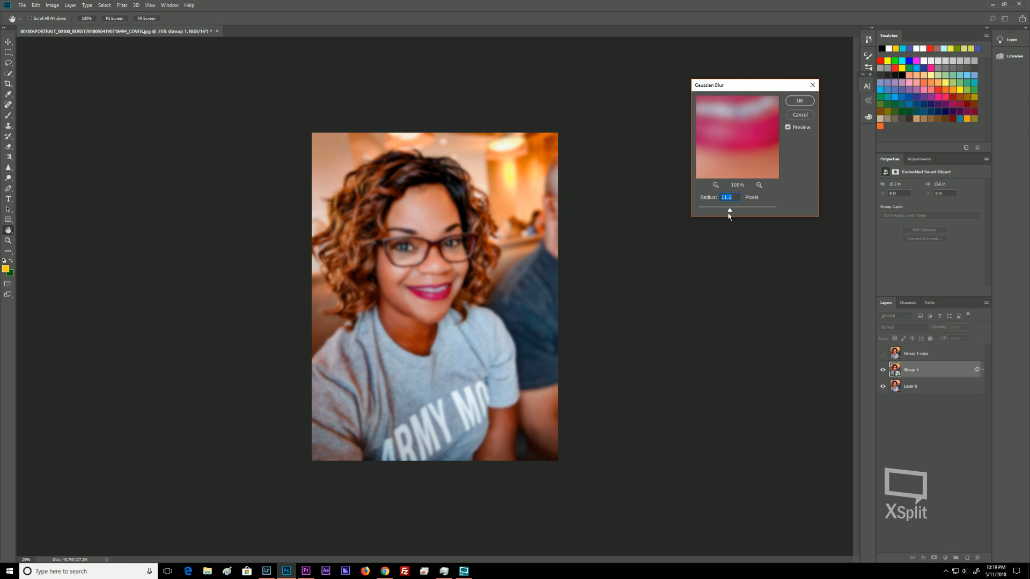
{"action": "left_click_drag", "start_coordinate": [729, 214], "coordinate": [737, 212]}
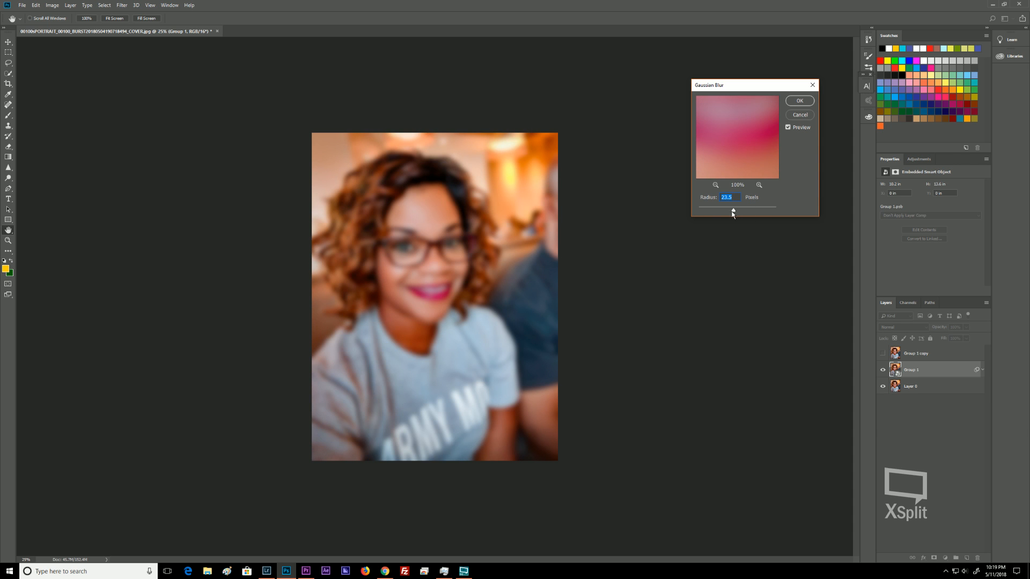
{"action": "left_click", "coordinate": [799, 101]}
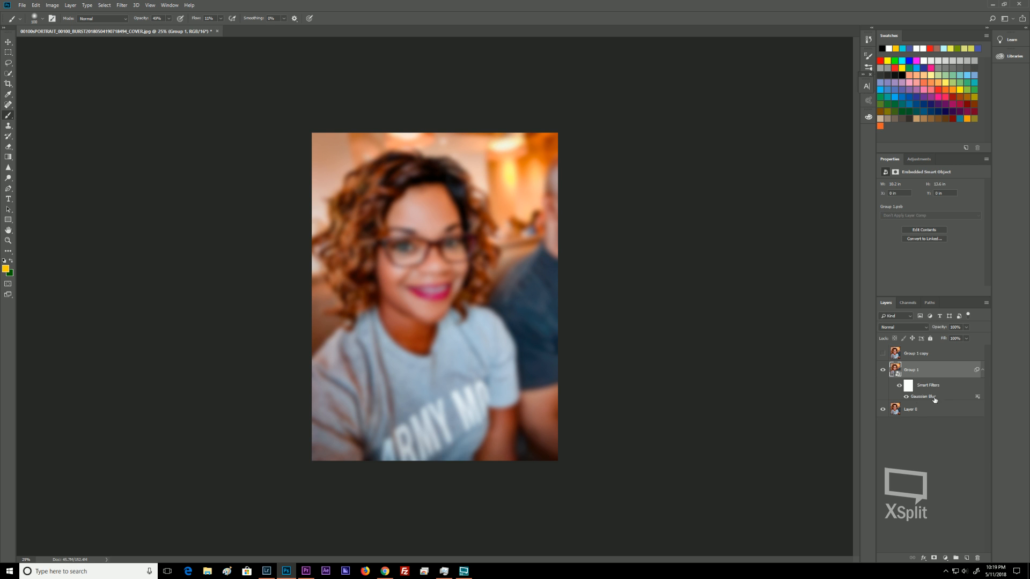
Select the Group 1 copy layer and select the woman with the Quick Selection tool and Select Subject.
{"action": "left_click", "coordinate": [918, 356]}
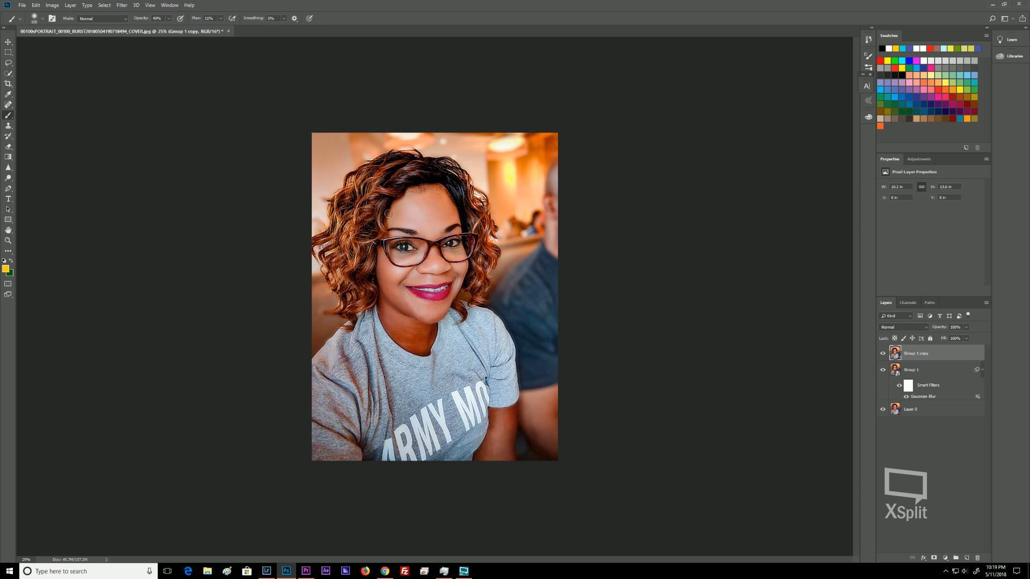
{"action": "key", "text": "w"}
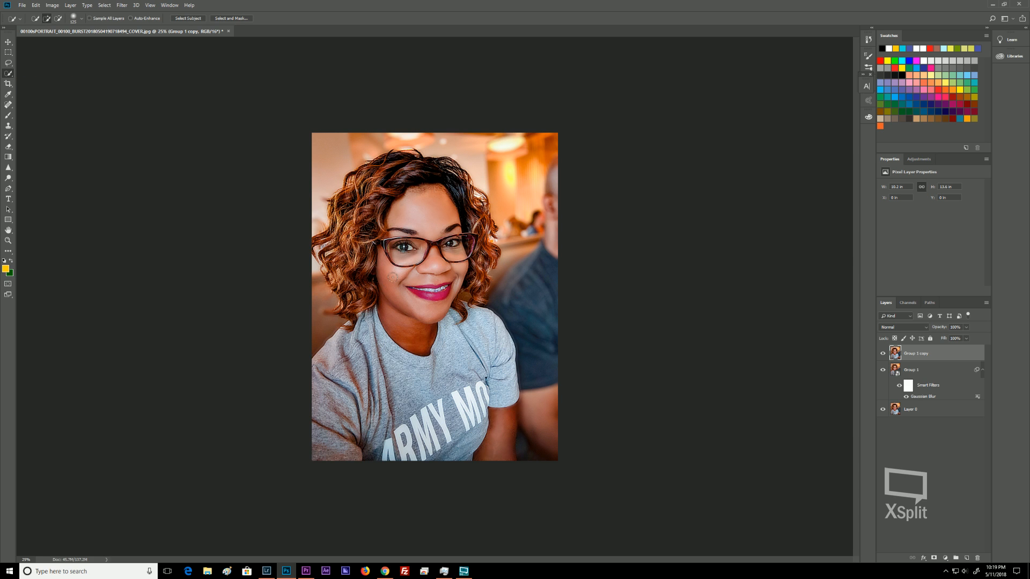
{"action": "mouse_move", "coordinate": [408, 193]}
{"action": "left_mouse_down"}
{"action": "mouse_move", "coordinate": [379, 208]}
{"action": "mouse_move", "coordinate": [406, 180]}
{"action": "mouse_move", "coordinate": [384, 184]}
{"action": "mouse_move", "coordinate": [369, 219]}
{"action": "mouse_move", "coordinate": [436, 316]}
{"action": "left_mouse_up"}
{"action": "mouse_move", "coordinate": [444, 353]}
{"action": "left_mouse_down"}
{"action": "mouse_move", "coordinate": [465, 401]}
{"action": "mouse_move", "coordinate": [406, 422]}
{"action": "left_mouse_up"}
{"action": "left_click", "coordinate": [192, 19]}
{"action": "key", "text": "ctrl+plus"}
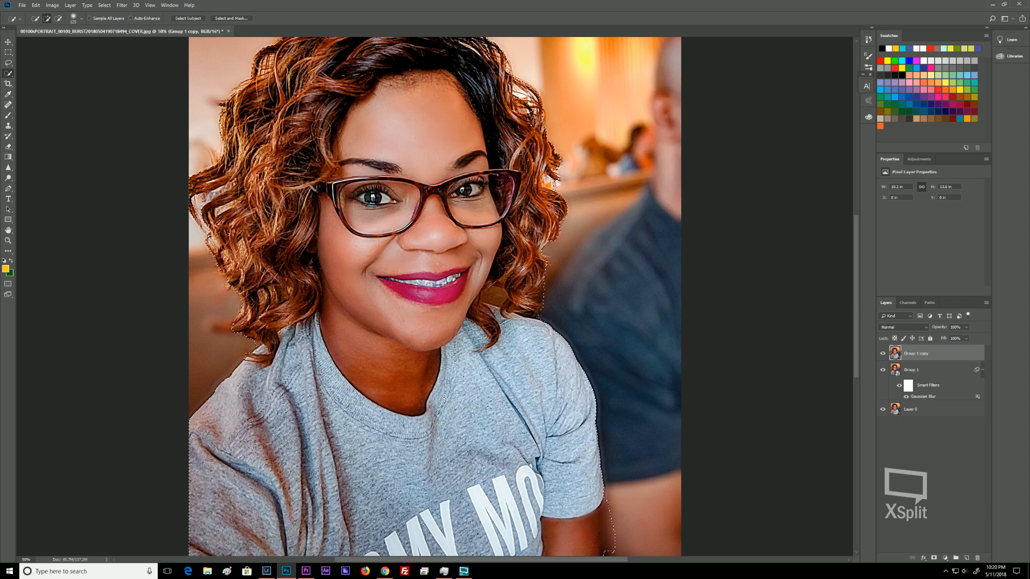
Try refining the selection's hair edge with a smaller brush, then clear the selection.
{"action": "mouse_move", "coordinate": [320, 129]}
{"action": "left_mouse_down"}
{"action": "mouse_move", "coordinate": [365, 190]}
{"action": "mouse_move", "coordinate": [378, 238]}
{"action": "left_mouse_up"}
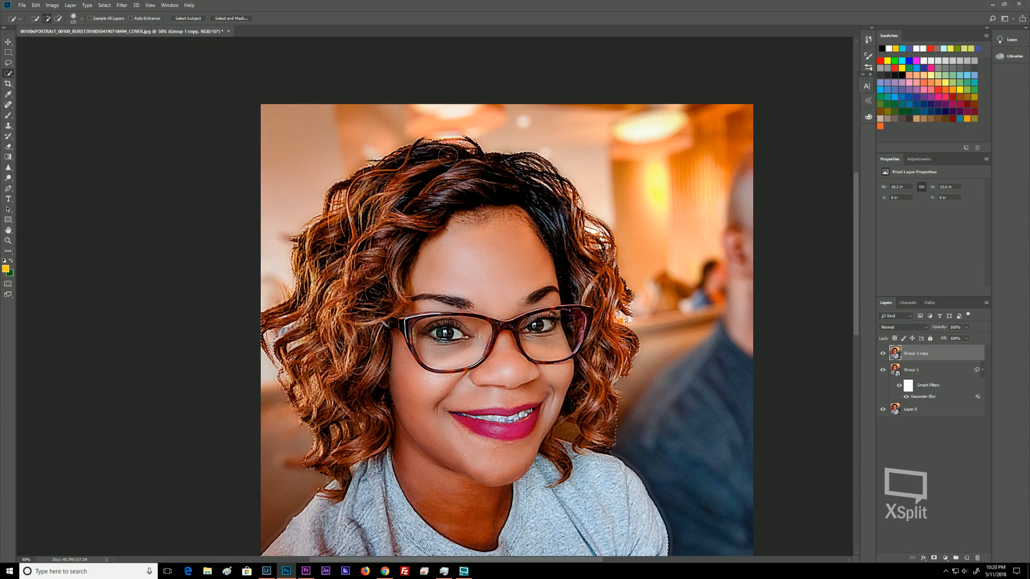
{"action": "key", "text": "bracketleft"}
{"action": "key", "text": "bracketleft"}
{"action": "key", "text": "bracketleft"}
{"action": "key", "text": "bracketleft"}
{"action": "key", "text": "alt"}
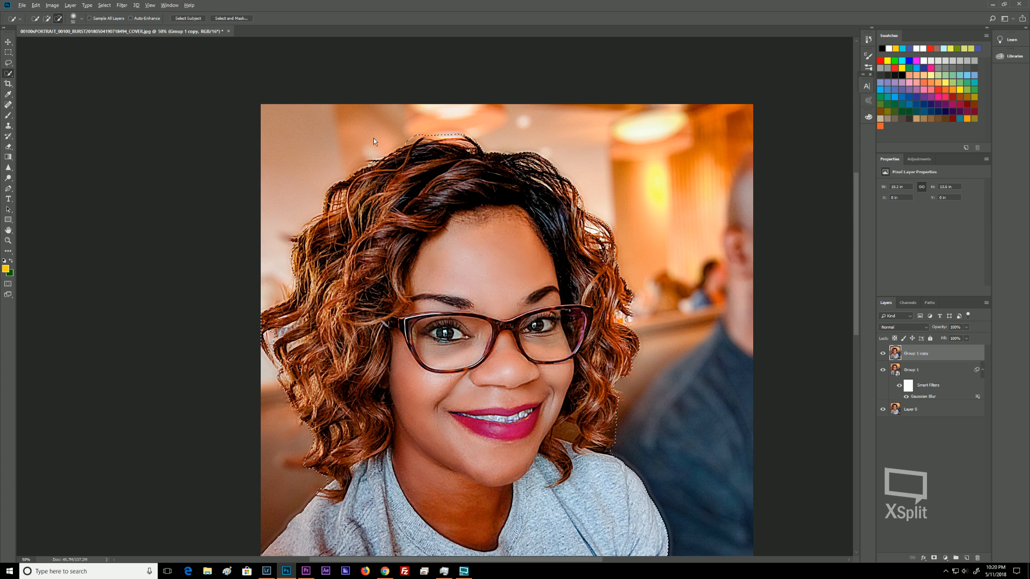
{"action": "left_click_drag", "start_coordinate": [405, 149], "coordinate": [353, 176]}
{"action": "key", "text": "ctrl+z"}
{"action": "left_click", "coordinate": [358, 169]}
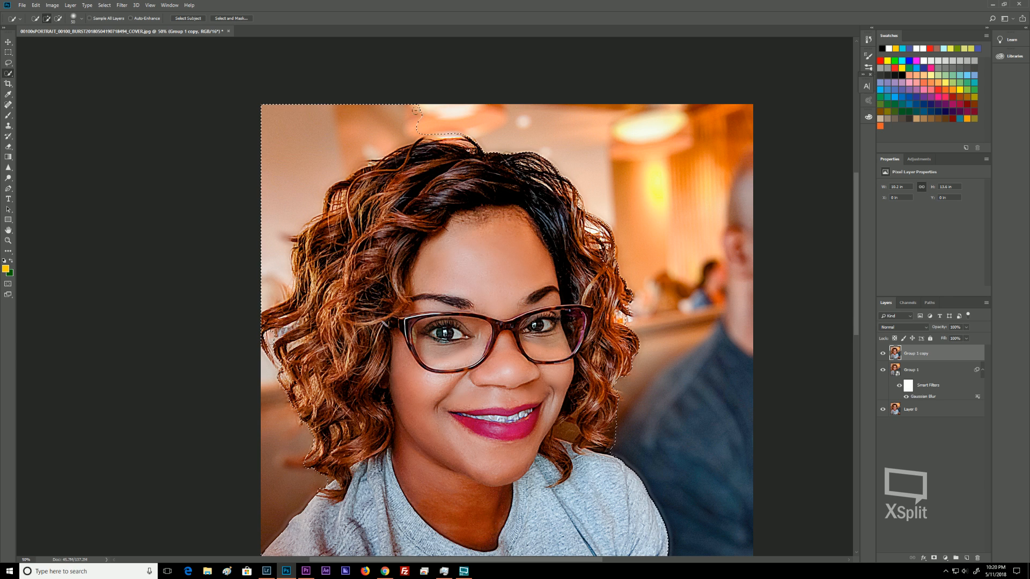
{"action": "key", "text": "alt"}
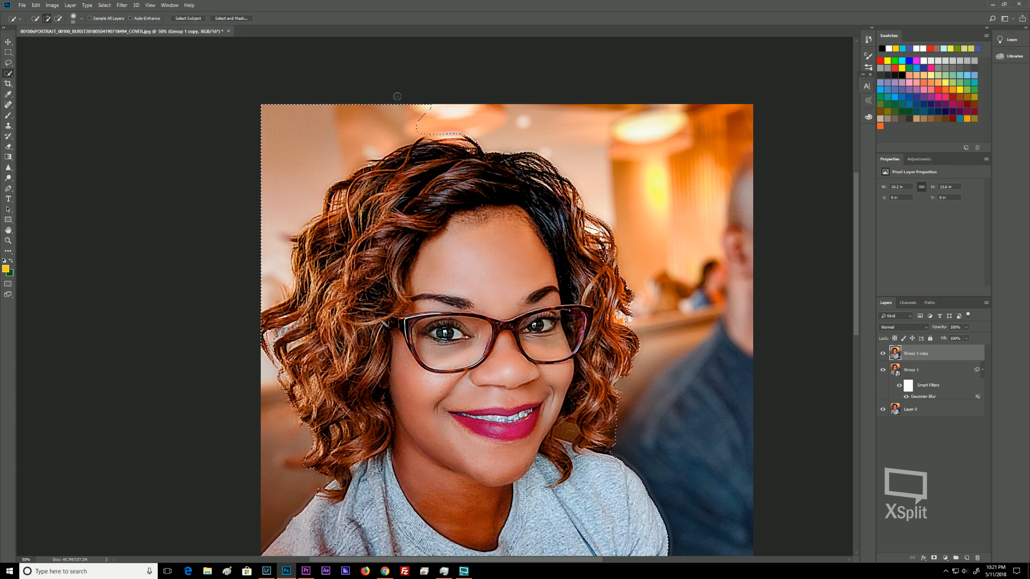
{"action": "key", "text": "ctrl+d"}
Select the woman's hair, face and shirt again with the Quick Selection tool.
{"action": "mouse_move", "coordinate": [426, 178]}
{"action": "left_mouse_down"}
{"action": "mouse_move", "coordinate": [410, 234]}
{"action": "mouse_move", "coordinate": [477, 240]}
{"action": "mouse_move", "coordinate": [533, 271]}
{"action": "mouse_move", "coordinate": [510, 310]}
{"action": "mouse_move", "coordinate": [521, 389]}
{"action": "mouse_move", "coordinate": [500, 459]}
{"action": "mouse_move", "coordinate": [503, 512]}
{"action": "left_mouse_up"}
{"action": "mouse_move", "coordinate": [375, 268]}
{"action": "left_mouse_down"}
{"action": "mouse_move", "coordinate": [365, 297]}
{"action": "mouse_move", "coordinate": [333, 279]}
{"action": "mouse_move", "coordinate": [337, 223]}
{"action": "mouse_move", "coordinate": [308, 283]}
{"action": "mouse_move", "coordinate": [385, 373]}
{"action": "mouse_move", "coordinate": [327, 367]}
{"action": "mouse_move", "coordinate": [286, 306]}
{"action": "mouse_move", "coordinate": [293, 276]}
{"action": "left_mouse_up"}
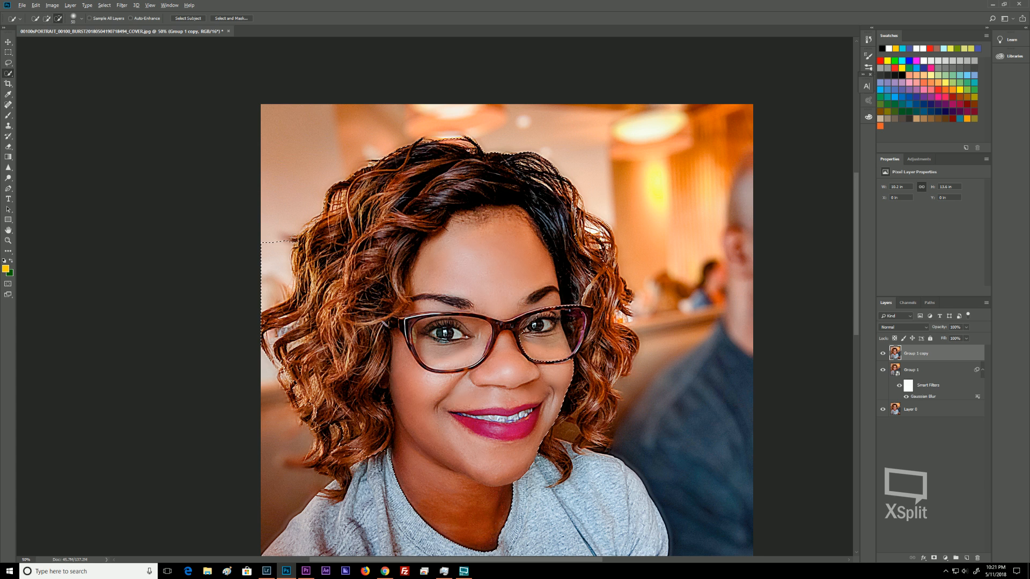
{"action": "left_click_drag", "start_coordinate": [277, 235], "coordinate": [264, 302]}
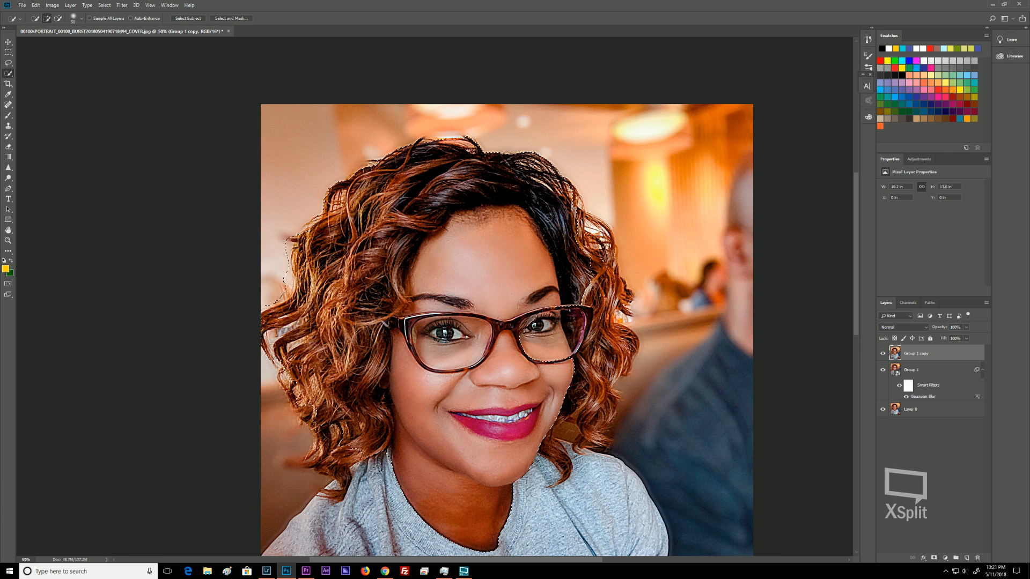
{"action": "mouse_move", "coordinate": [571, 195]}
{"action": "left_mouse_down"}
{"action": "mouse_move", "coordinate": [585, 254]}
{"action": "mouse_move", "coordinate": [589, 224]}
{"action": "mouse_move", "coordinate": [598, 307]}
{"action": "mouse_move", "coordinate": [609, 315]}
{"action": "mouse_move", "coordinate": [585, 386]}
{"action": "mouse_move", "coordinate": [606, 431]}
{"action": "mouse_move", "coordinate": [567, 444]}
{"action": "mouse_move", "coordinate": [635, 501]}
{"action": "mouse_move", "coordinate": [663, 550]}
{"action": "left_mouse_up"}
{"action": "scroll", "coordinate": [461, 209], "scroll_direction": "down", "scroll_amount": 5}
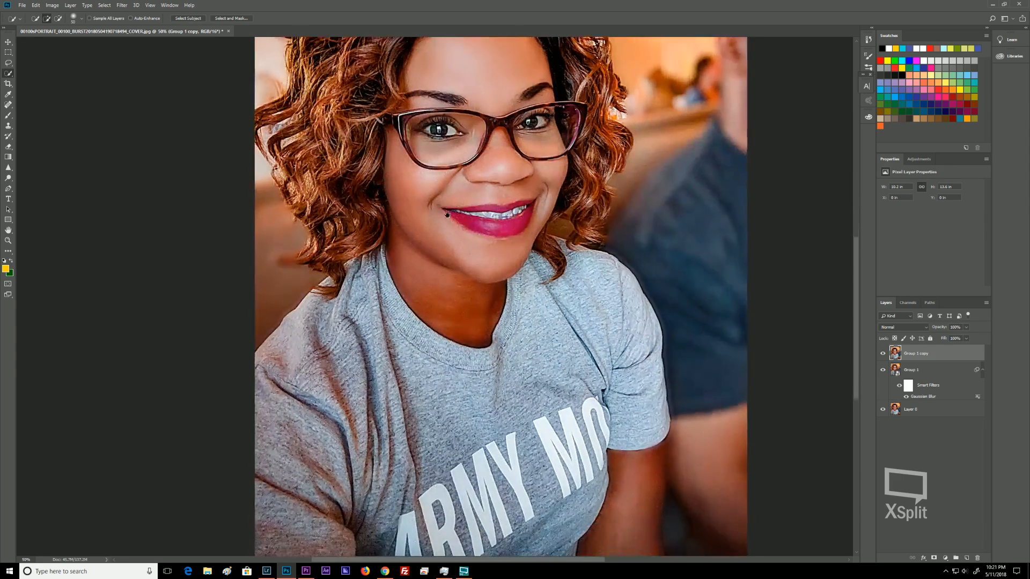
{"action": "scroll", "coordinate": [447, 214], "scroll_direction": "down", "scroll_amount": 1}
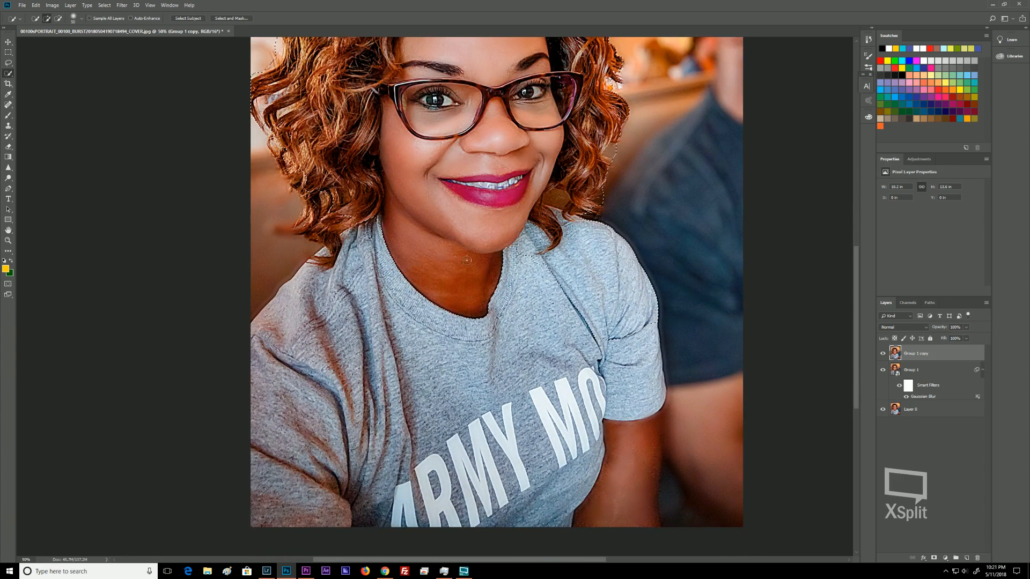
Enlarge the brush and add the shirt and arms to the selection.
{"action": "key", "text": "bracketright"}
{"action": "key", "text": "bracketright"}
{"action": "key", "text": "bracketright"}
{"action": "key", "text": "bracketright"}
{"action": "key", "text": "bracketright"}
{"action": "left_click_drag", "start_coordinate": [519, 263], "coordinate": [537, 273]}
{"action": "mouse_move", "coordinate": [606, 327]}
{"action": "left_mouse_down"}
{"action": "mouse_move", "coordinate": [627, 382]}
{"action": "mouse_move", "coordinate": [631, 467]}
{"action": "left_mouse_up"}
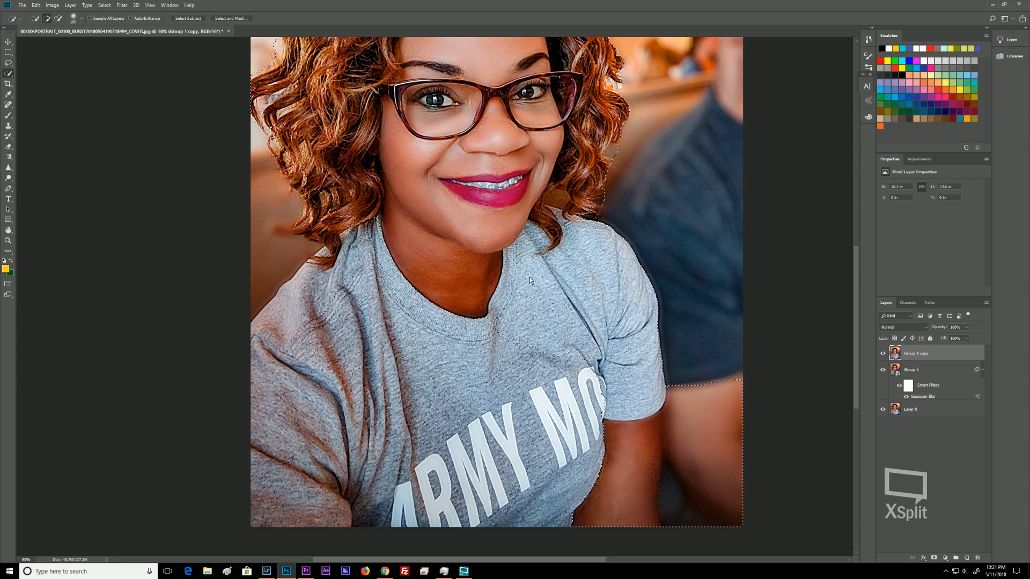
{"action": "mouse_move", "coordinate": [346, 290]}
{"action": "left_mouse_down"}
{"action": "mouse_move", "coordinate": [322, 284]}
{"action": "mouse_move", "coordinate": [274, 383]}
{"action": "mouse_move", "coordinate": [266, 434]}
{"action": "mouse_move", "coordinate": [290, 523]}
{"action": "left_mouse_up"}
{"action": "key", "text": "bracketright"}
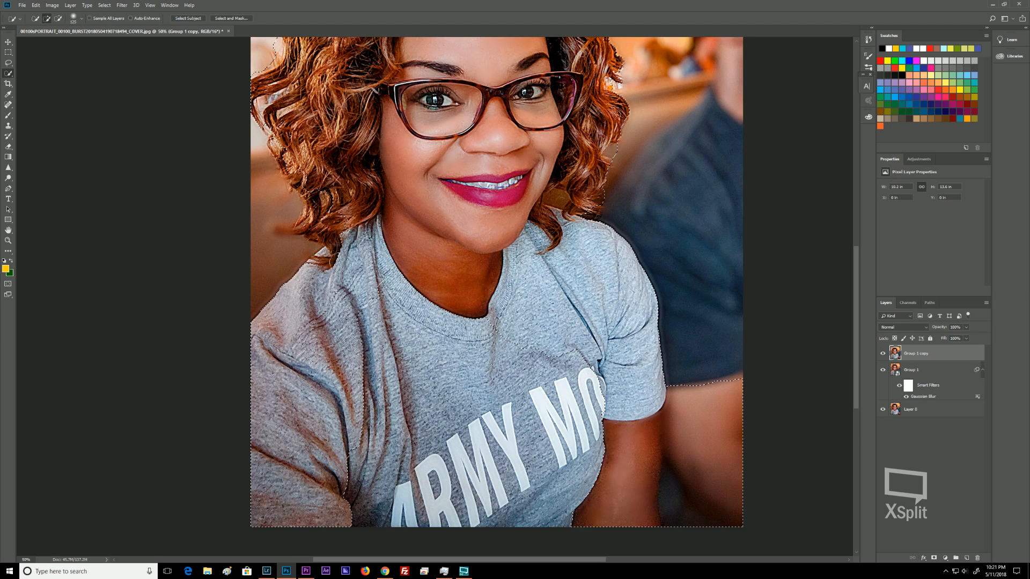
{"action": "left_click", "coordinate": [326, 232]}
{"action": "mouse_move", "coordinate": [373, 300]}
{"action": "left_mouse_down"}
{"action": "mouse_move", "coordinate": [433, 455]}
{"action": "mouse_move", "coordinate": [463, 468]}
{"action": "mouse_move", "coordinate": [539, 435]}
{"action": "left_mouse_up"}
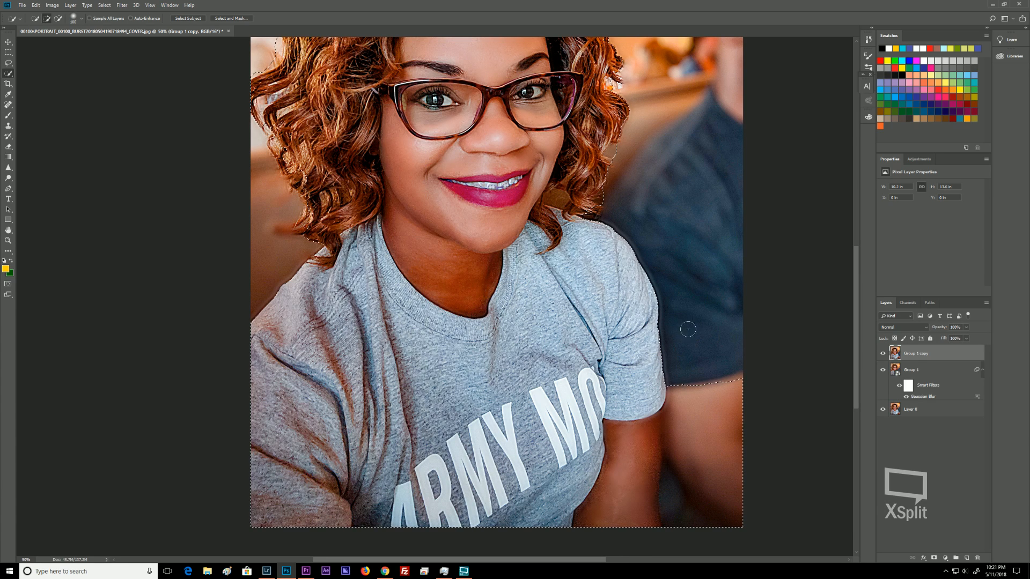
Shrink the brush and subtract the background beside the right arm from the selection.
{"action": "key", "text": "bracketleft"}
{"action": "key", "text": "bracketleft"}
{"action": "key", "text": "alt"}
{"action": "left_click_drag", "start_coordinate": [681, 371], "coordinate": [677, 477]}
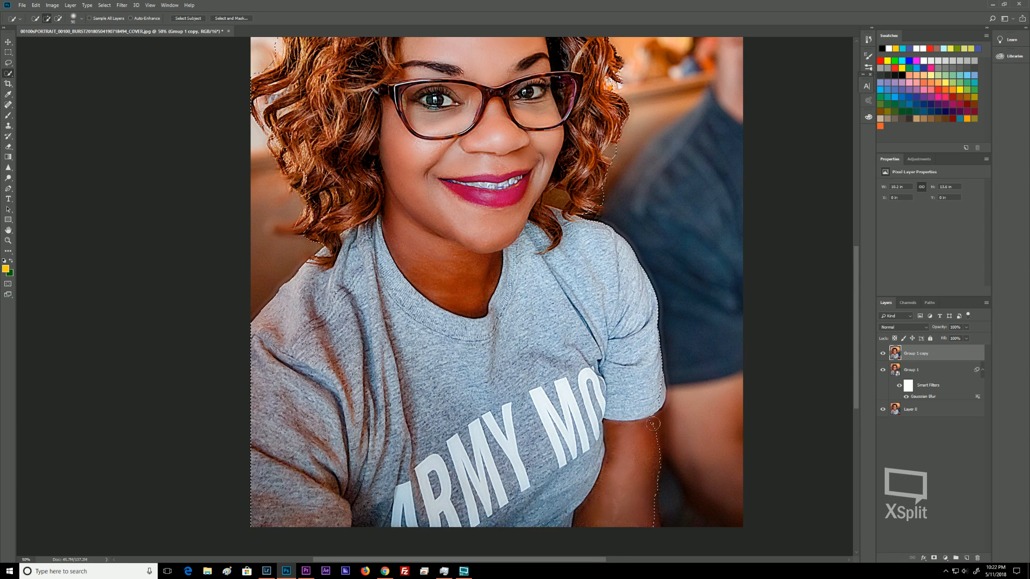
{"action": "left_click_drag", "start_coordinate": [655, 419], "coordinate": [652, 508]}
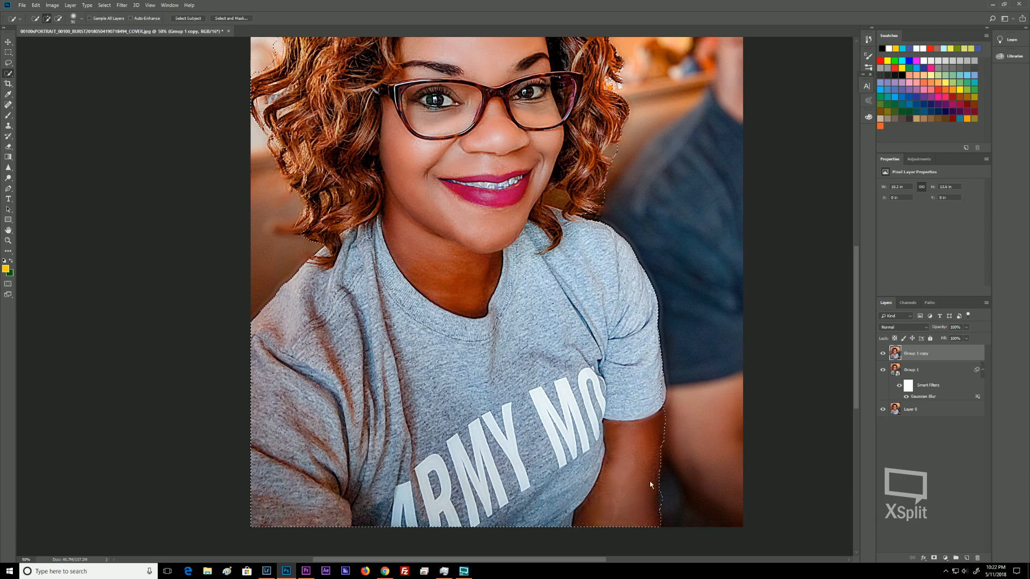
Add the remaining hair and shirt edges to the selection.
{"action": "left_click_drag", "start_coordinate": [318, 203], "coordinate": [312, 213]}
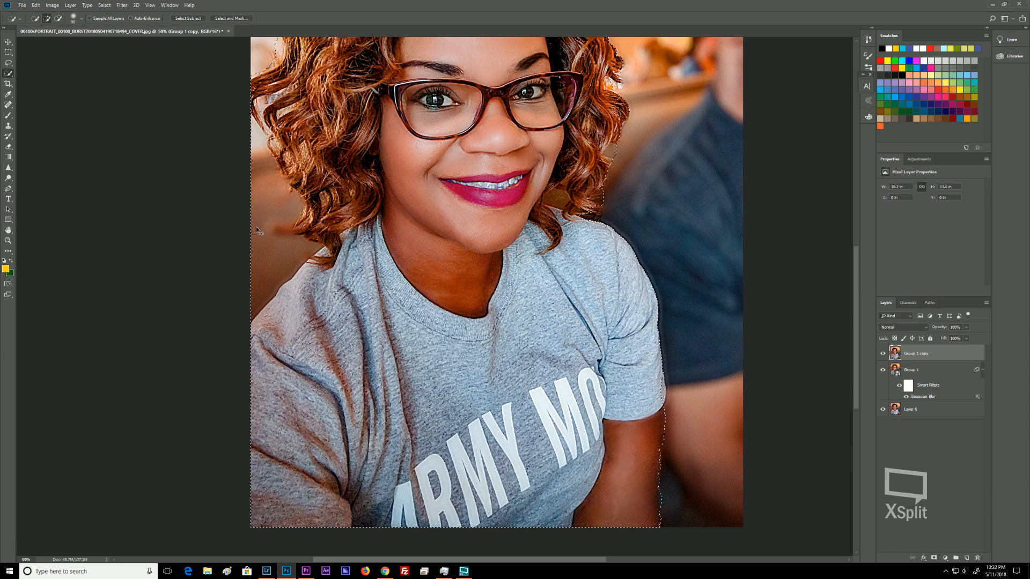
{"action": "left_click", "coordinate": [257, 228], "text": "alt"}
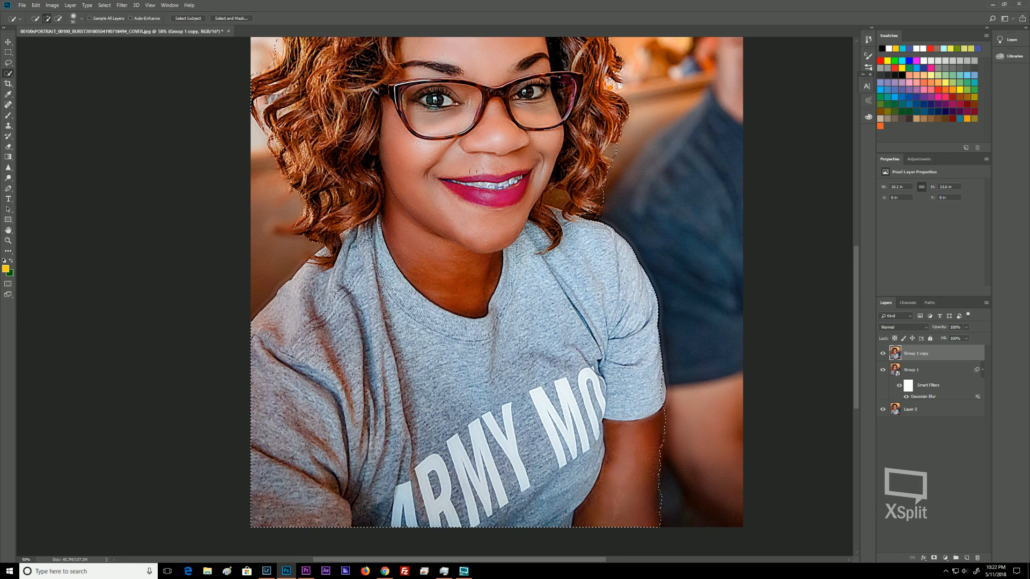
{"action": "left_click_drag", "start_coordinate": [435, 161], "coordinate": [441, 226]}
{"action": "left_click_drag", "start_coordinate": [452, 380], "coordinate": [451, 441]}
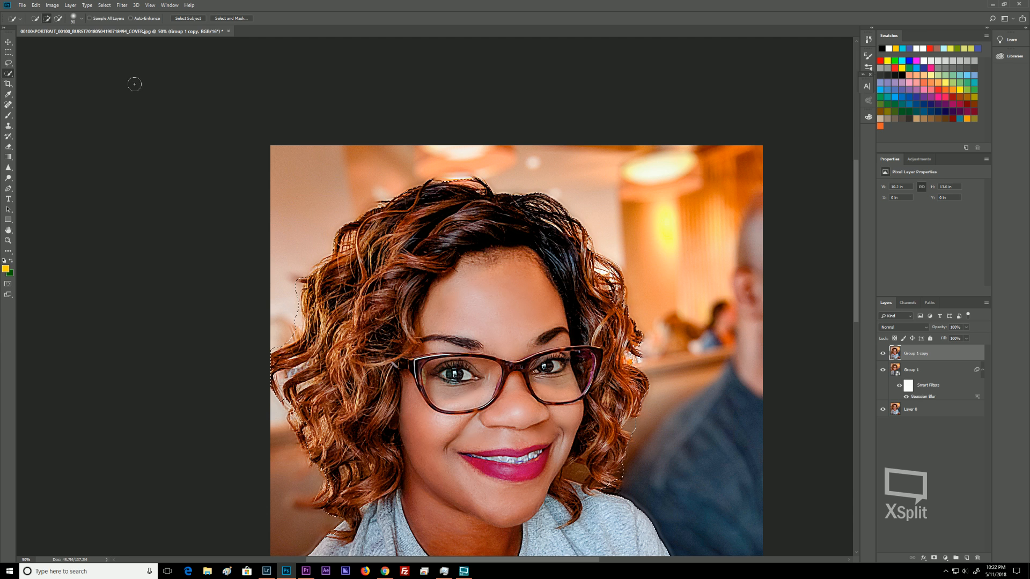
Expand the selection by 3 pixels.
{"action": "left_click", "coordinate": [110, 5]}
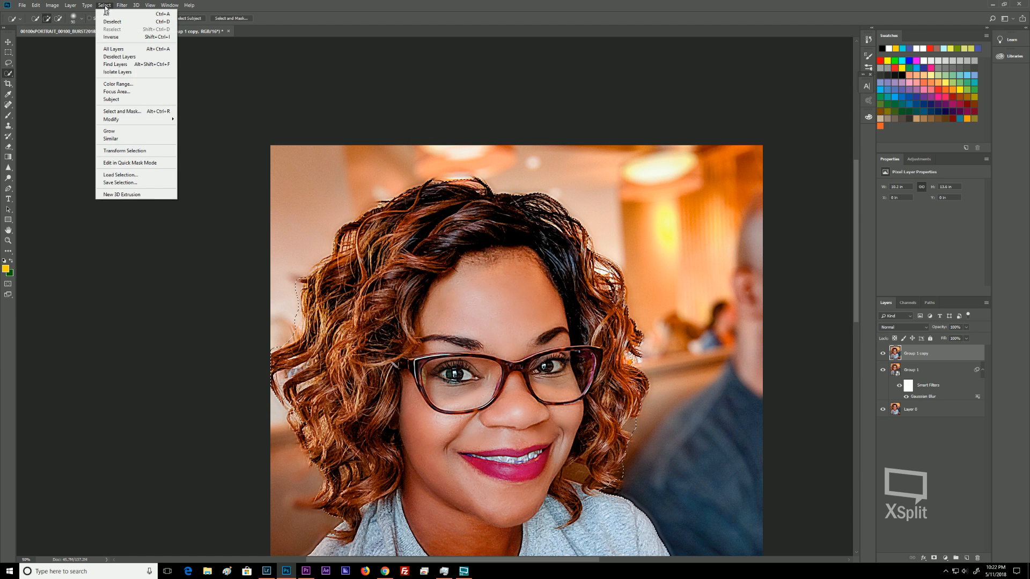
{"action": "mouse_move", "coordinate": [148, 120]}
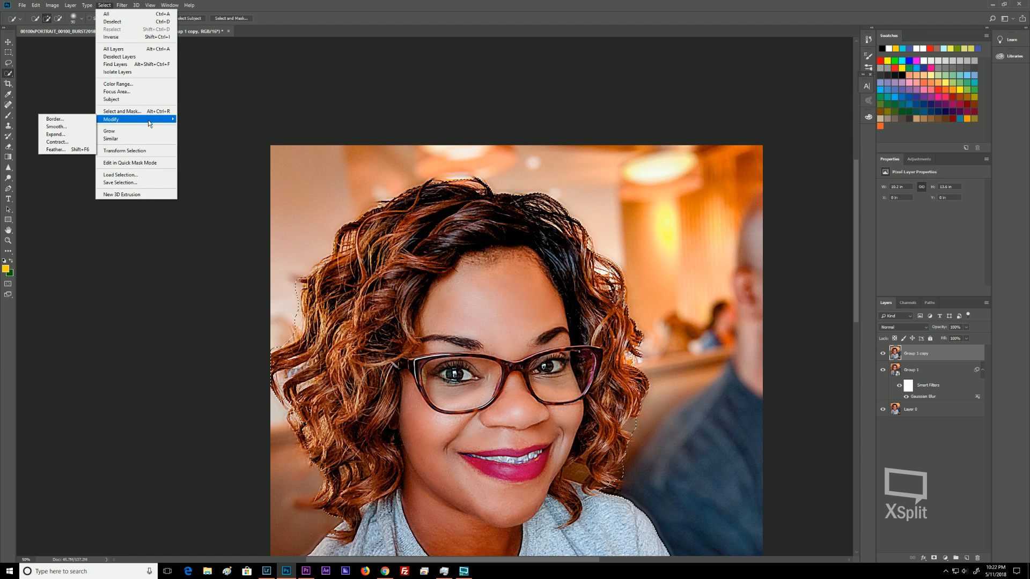
{"action": "left_click", "coordinate": [62, 138]}
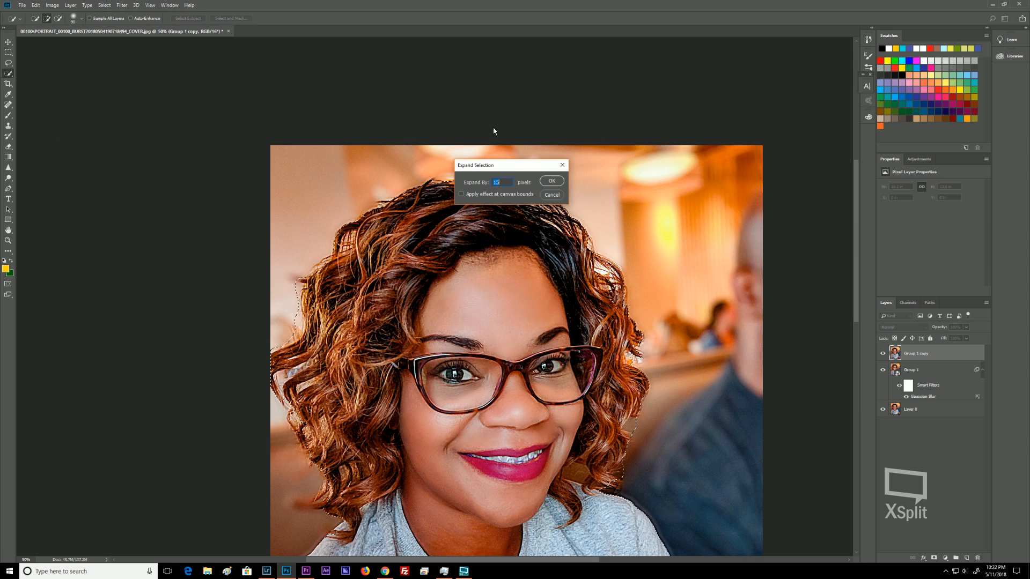
{"action": "type", "text": "3"}
{"action": "key", "text": "Return"}
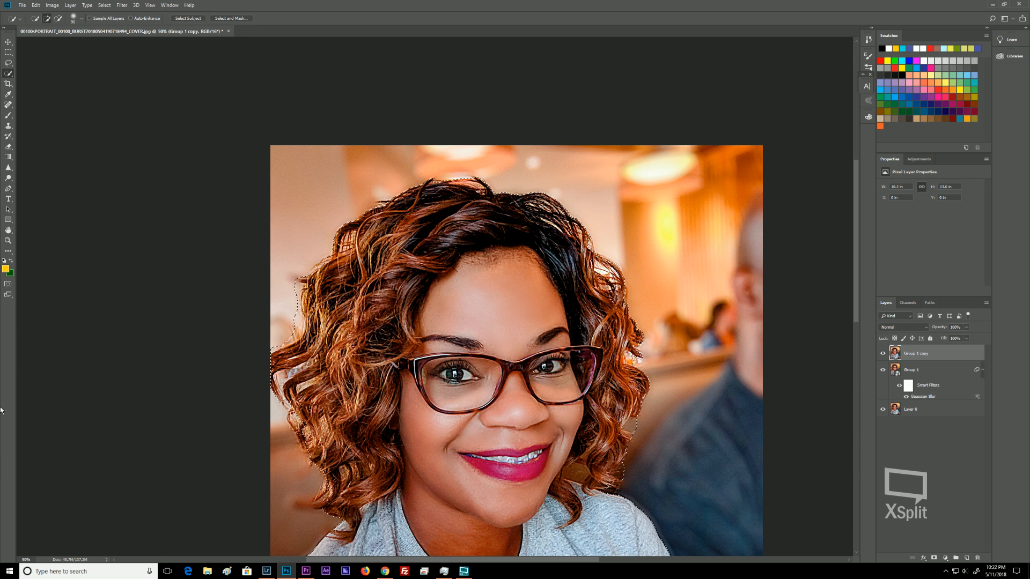
Expand the selection by another 3 pixels.
{"action": "left_click", "coordinate": [108, 7]}
{"action": "mouse_move", "coordinate": [127, 119]}
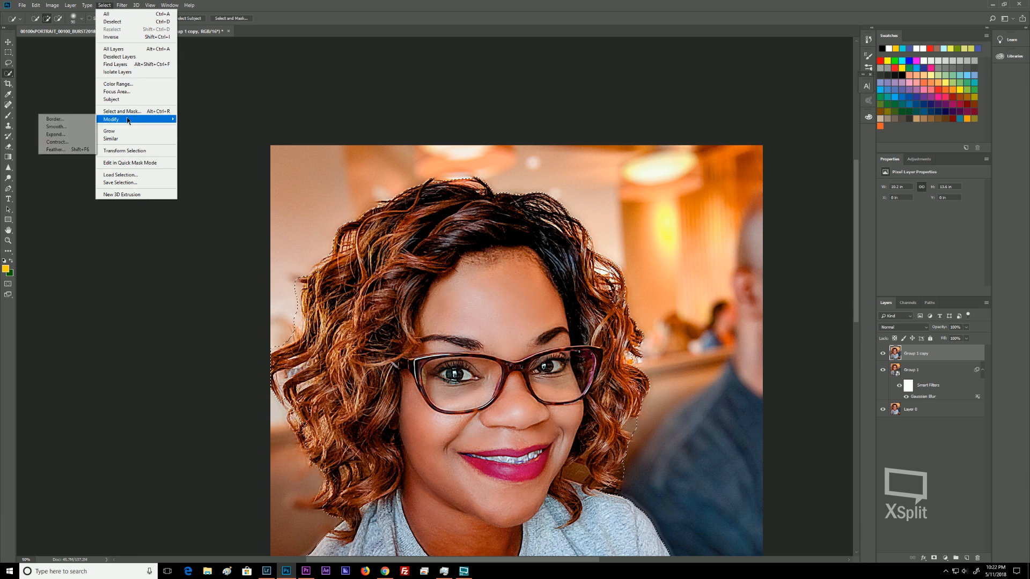
{"action": "left_click", "coordinate": [63, 134]}
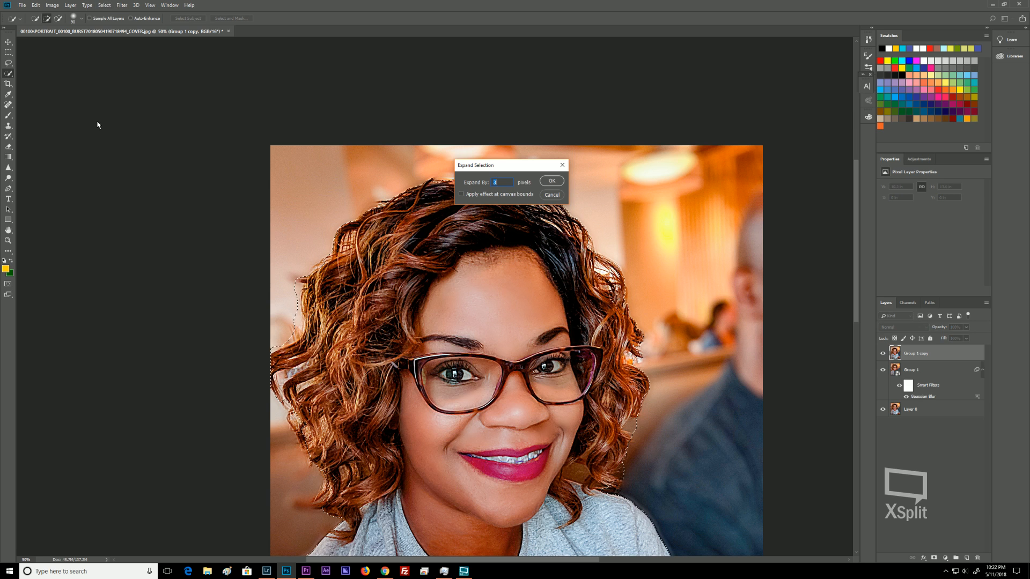
{"action": "type", "text": "3"}
{"action": "key", "text": "Return"}
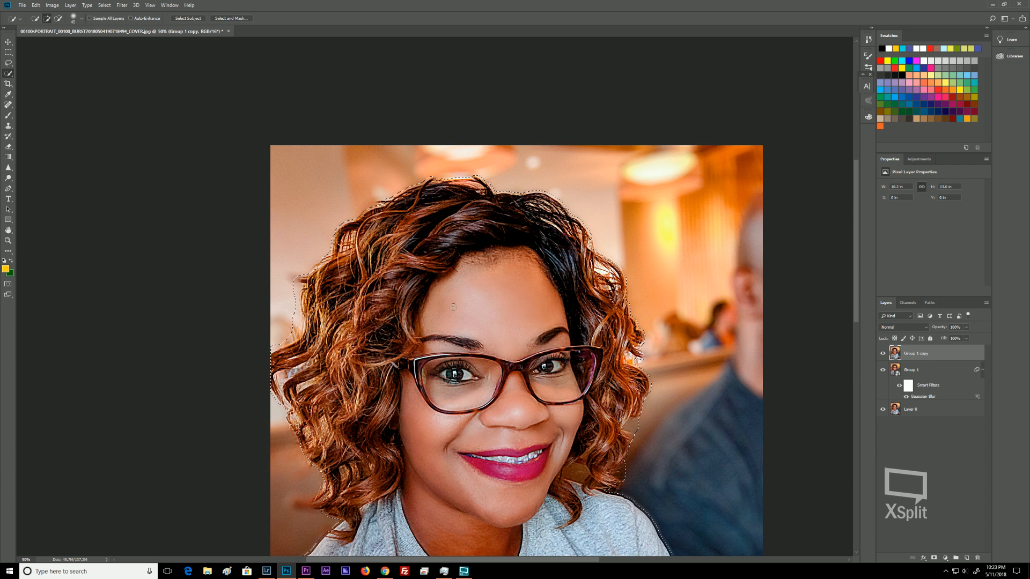
Refine the selection along the right arm and lower shirt edge with the quick selection brush.
{"action": "left_click_drag", "start_coordinate": [483, 427], "coordinate": [459, 301]}
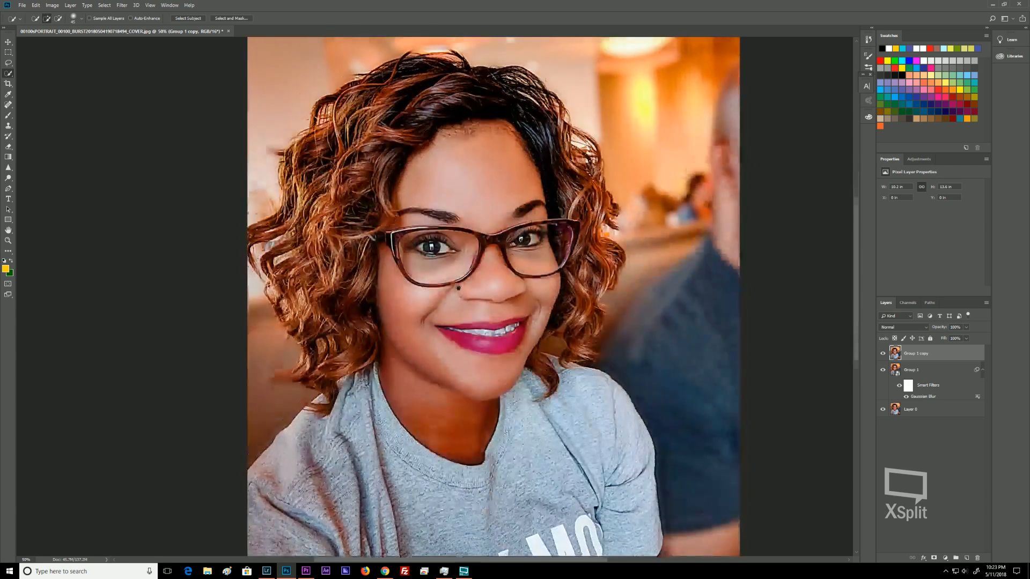
{"action": "left_click_drag", "start_coordinate": [486, 511], "coordinate": [482, 378]}
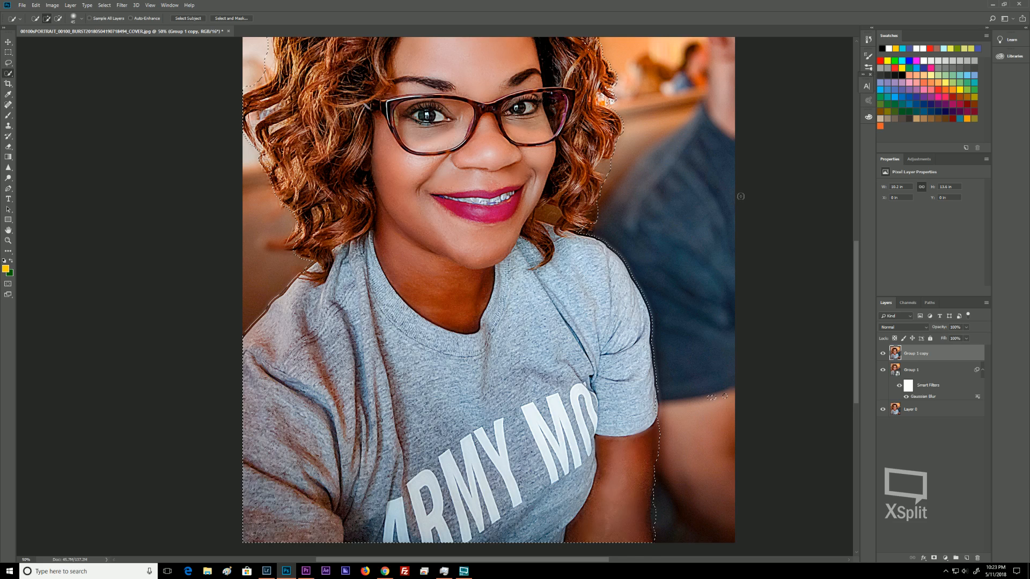
{"action": "left_click_drag", "start_coordinate": [708, 393], "coordinate": [727, 393]}
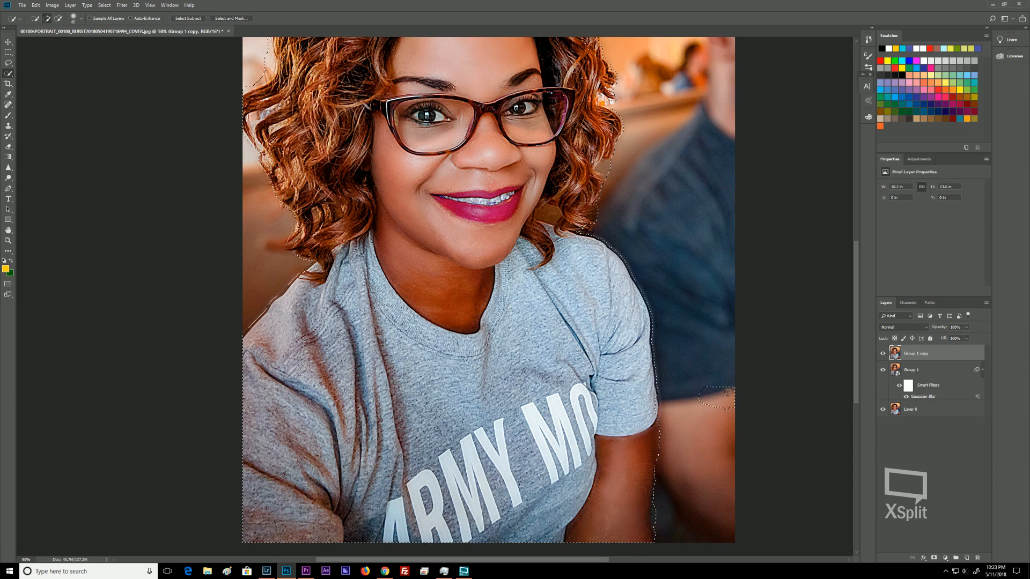
{"action": "left_click", "coordinate": [700, 382]}
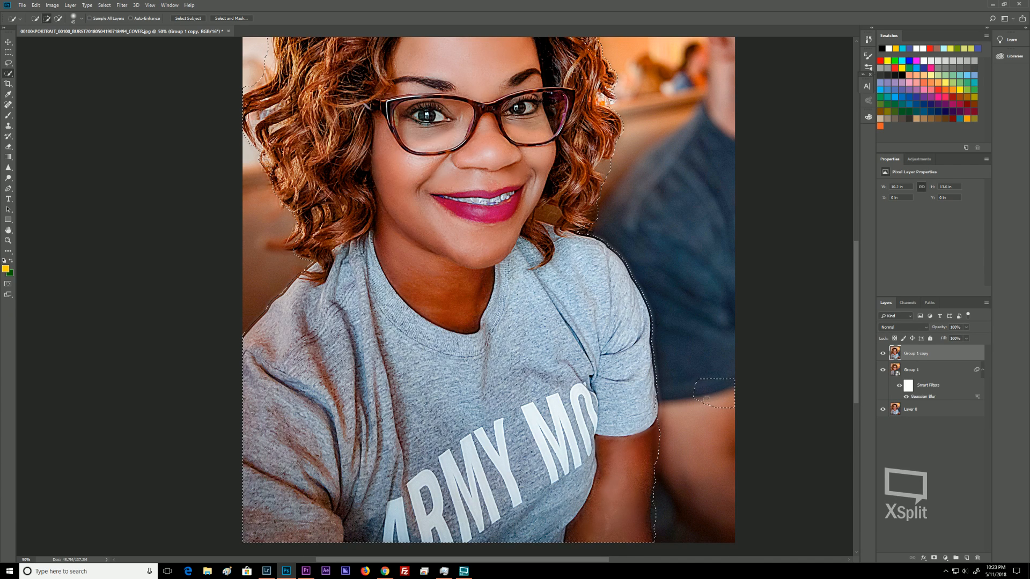
{"action": "mouse_move", "coordinate": [715, 389]}
{"action": "left_mouse_down"}
{"action": "mouse_move", "coordinate": [710, 375]}
{"action": "mouse_move", "coordinate": [732, 396]}
{"action": "mouse_move", "coordinate": [723, 407]}
{"action": "left_mouse_up"}
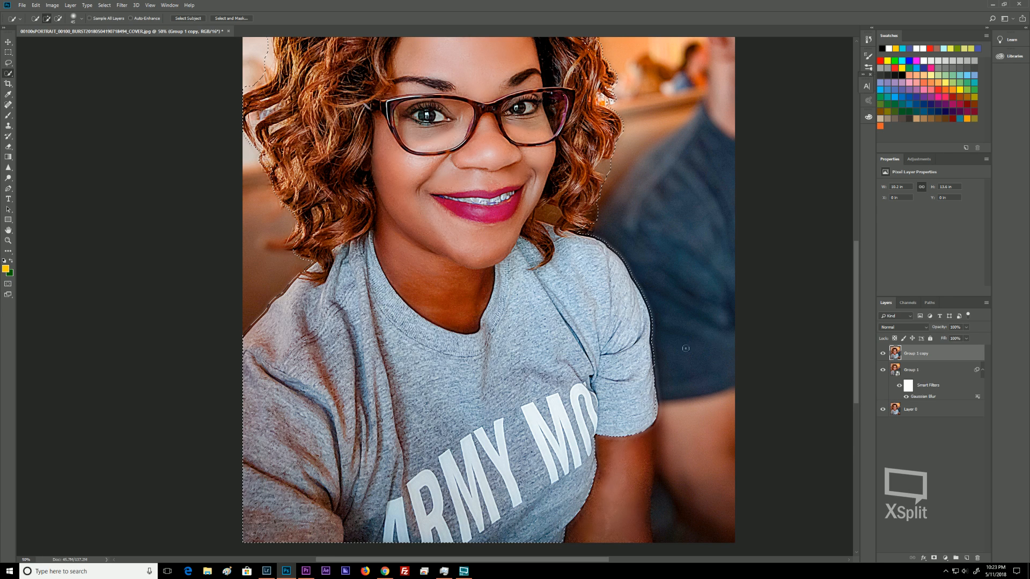
{"action": "left_click_drag", "start_coordinate": [597, 430], "coordinate": [632, 530]}
{"action": "left_click_drag", "start_coordinate": [595, 460], "coordinate": [583, 505]}
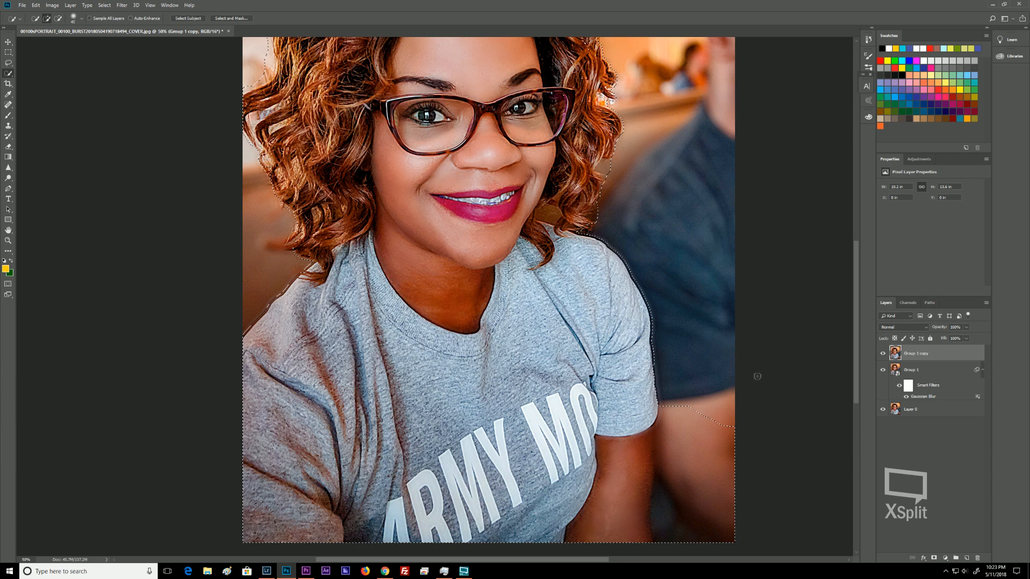
{"action": "left_click_drag", "start_coordinate": [683, 432], "coordinate": [680, 470]}
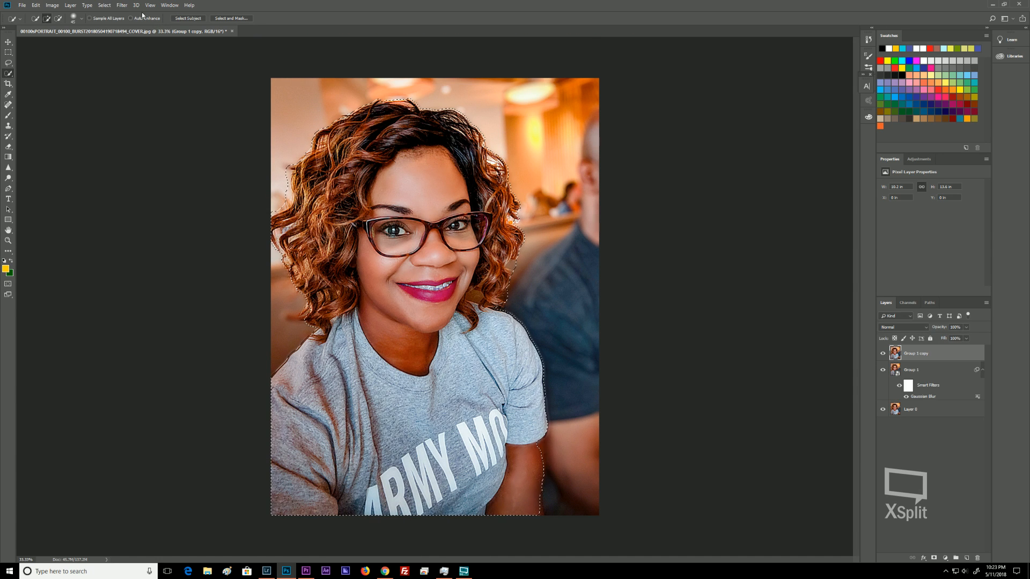
Invert the selection and add it as a layer mask on the Group 1 copy layer.
{"action": "left_click", "coordinate": [104, 5]}
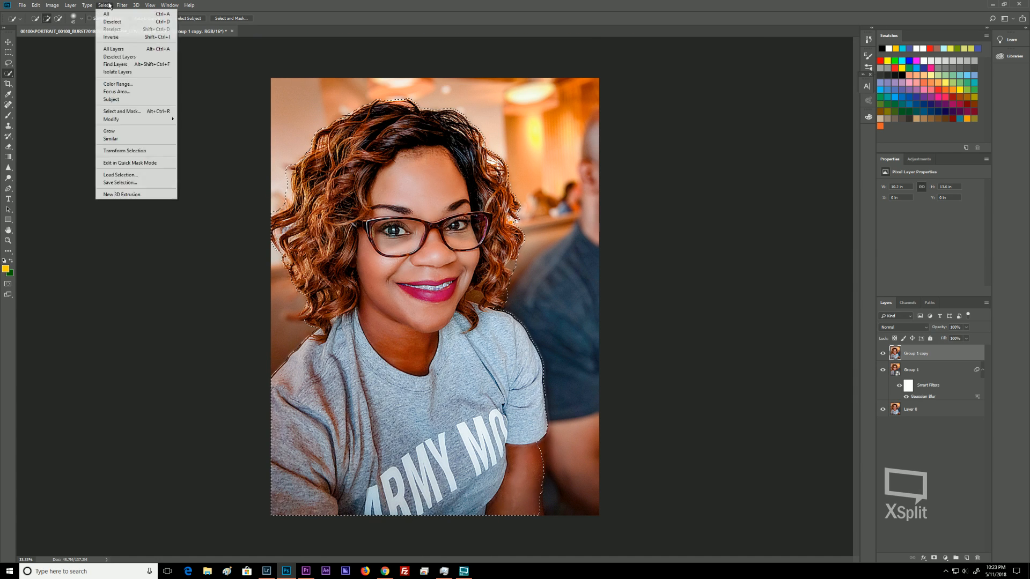
{"action": "left_click", "coordinate": [110, 37]}
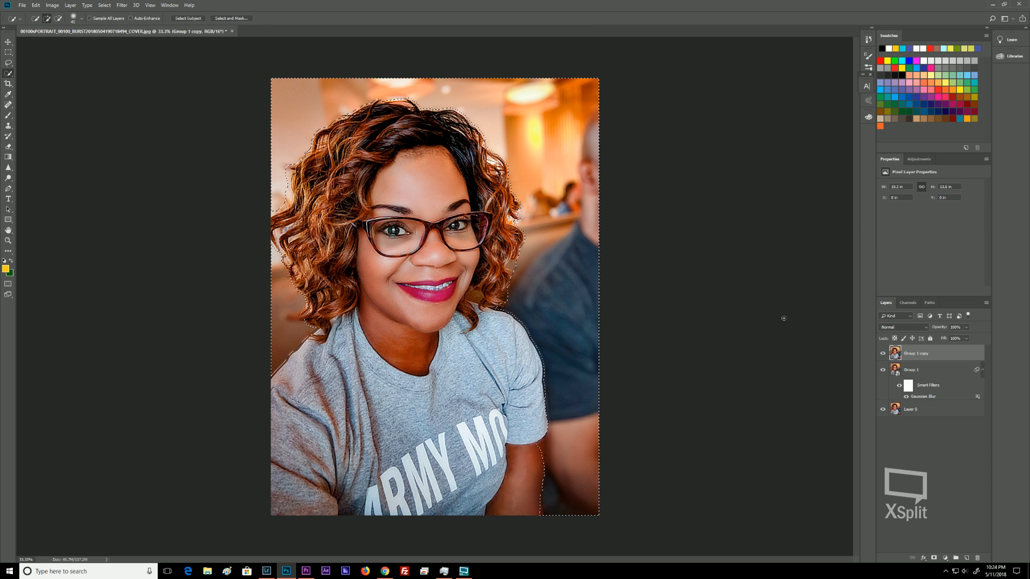
{"action": "left_click", "coordinate": [934, 559]}
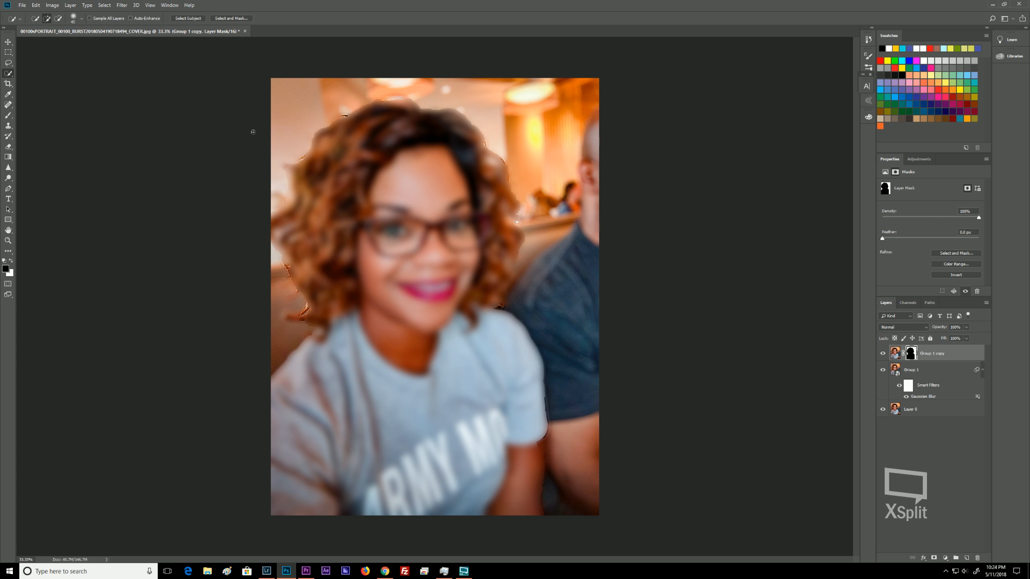
Switch to the Brush tool with white foreground and paint on the mask to reveal the sharp face.
{"action": "key", "text": "b"}
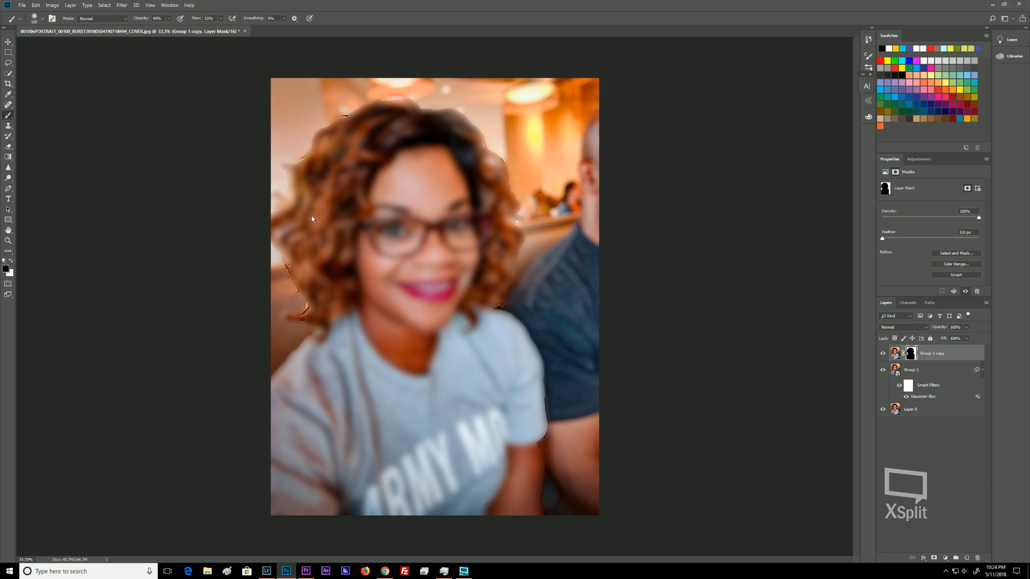
{"action": "key", "text": "x"}
{"action": "mouse_move", "coordinate": [411, 301]}
{"action": "left_mouse_down"}
{"action": "mouse_move", "coordinate": [422, 279]}
{"action": "mouse_move", "coordinate": [413, 257]}
{"action": "mouse_move", "coordinate": [432, 235]}
{"action": "mouse_move", "coordinate": [411, 206]}
{"action": "mouse_move", "coordinate": [402, 231]}
{"action": "mouse_move", "coordinate": [462, 226]}
{"action": "mouse_move", "coordinate": [491, 247]}
{"action": "mouse_move", "coordinate": [506, 223]}
{"action": "mouse_move", "coordinate": [489, 271]}
{"action": "mouse_move", "coordinate": [496, 199]}
{"action": "mouse_move", "coordinate": [519, 239]}
{"action": "left_mouse_up"}
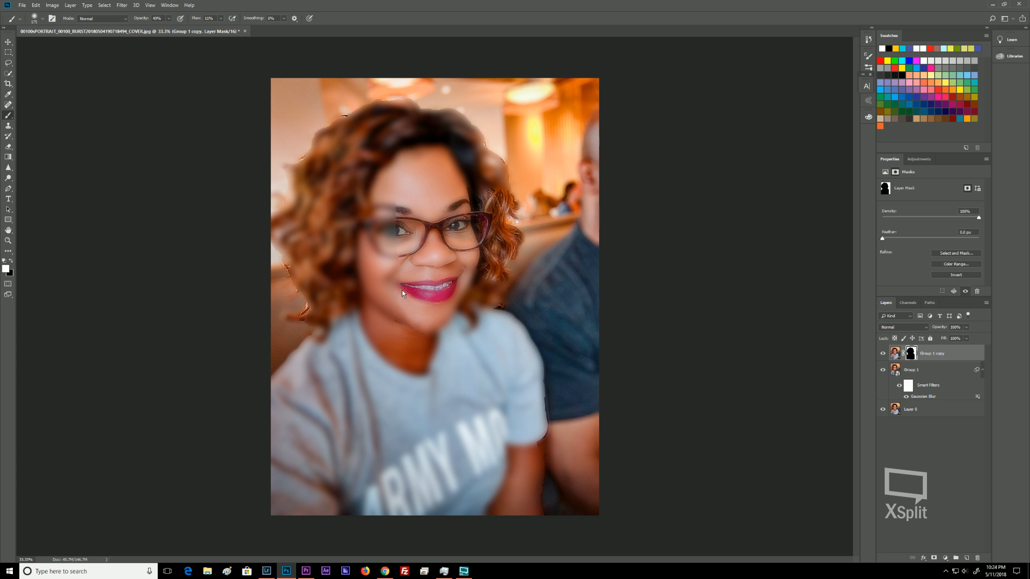
Enlarge the brush and paint the mask over the hair and shirt to restore sharpness.
{"action": "key", "text": "bracketright"}
{"action": "key", "text": "bracketright"}
{"action": "key", "text": "bracketright"}
{"action": "key", "text": "bracketright"}
{"action": "key", "text": "bracketright"}
{"action": "key", "text": "bracketright"}
{"action": "mouse_move", "coordinate": [406, 271]}
{"action": "left_mouse_down"}
{"action": "mouse_move", "coordinate": [412, 233]}
{"action": "mouse_move", "coordinate": [389, 215]}
{"action": "mouse_move", "coordinate": [408, 159]}
{"action": "mouse_move", "coordinate": [397, 137]}
{"action": "mouse_move", "coordinate": [357, 180]}
{"action": "mouse_move", "coordinate": [350, 205]}
{"action": "mouse_move", "coordinate": [344, 161]}
{"action": "mouse_move", "coordinate": [349, 253]}
{"action": "mouse_move", "coordinate": [335, 220]}
{"action": "mouse_move", "coordinate": [330, 255]}
{"action": "mouse_move", "coordinate": [334, 263]}
{"action": "mouse_move", "coordinate": [333, 238]}
{"action": "mouse_move", "coordinate": [341, 276]}
{"action": "left_mouse_up"}
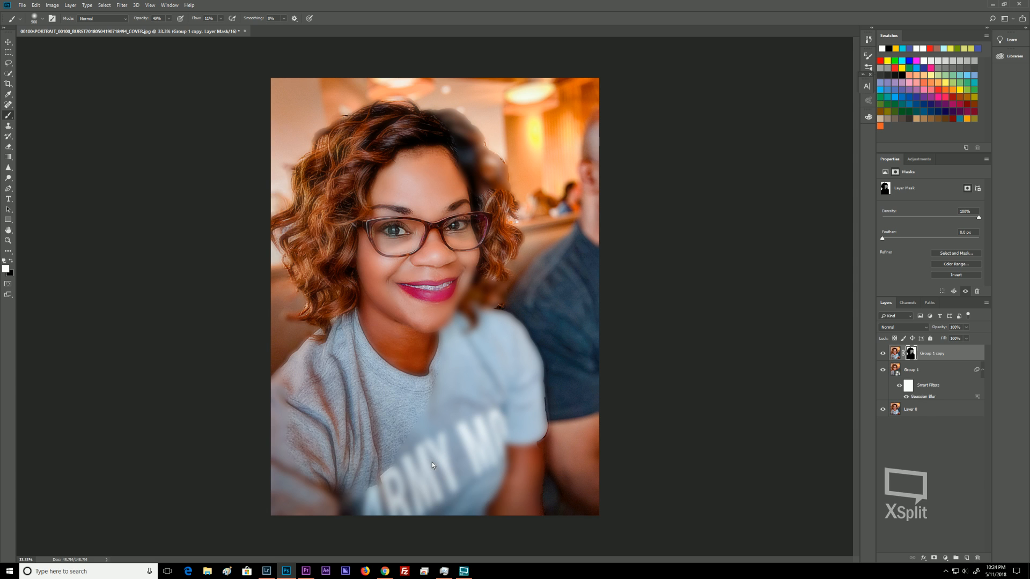
{"action": "mouse_move", "coordinate": [428, 466]}
{"action": "left_mouse_down"}
{"action": "mouse_move", "coordinate": [457, 426]}
{"action": "mouse_move", "coordinate": [461, 401]}
{"action": "mouse_move", "coordinate": [505, 475]}
{"action": "mouse_move", "coordinate": [491, 475]}
{"action": "mouse_move", "coordinate": [510, 476]}
{"action": "mouse_move", "coordinate": [495, 484]}
{"action": "mouse_move", "coordinate": [529, 478]}
{"action": "left_mouse_up"}
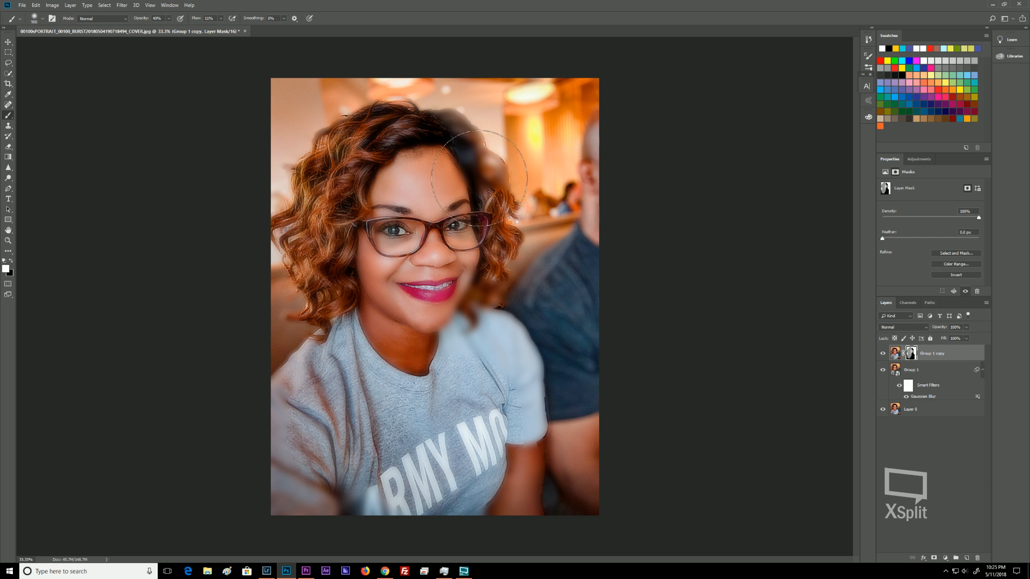
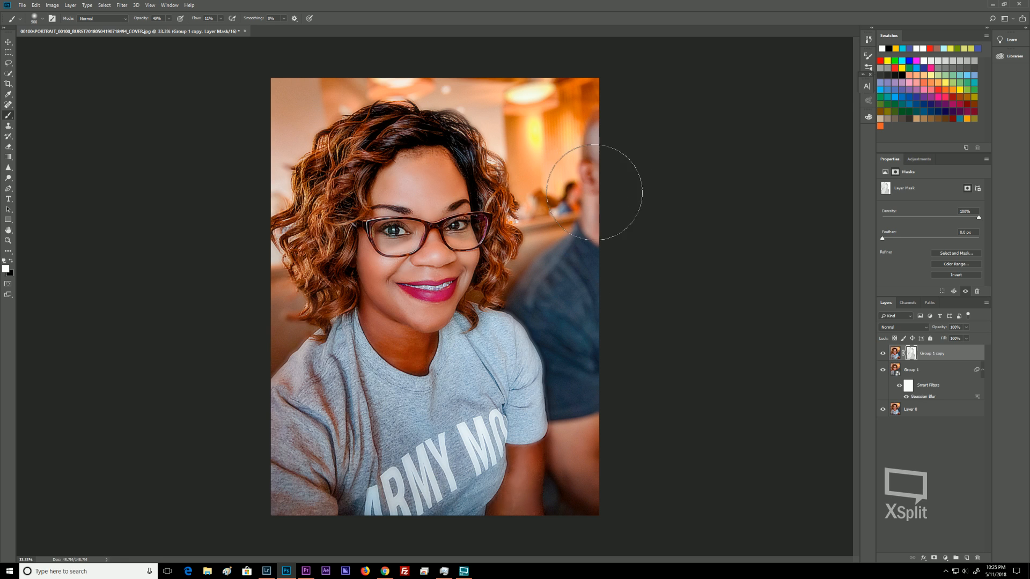
Select the Group 1 layer along with its copy and group both layers into a new group.
{"action": "key", "text": "bracketleft"}
{"action": "key", "text": "bracketleft"}
{"action": "key", "text": "bracketleft"}
{"action": "key", "text": "bracketleft"}
{"action": "left_click", "coordinate": [928, 371]}
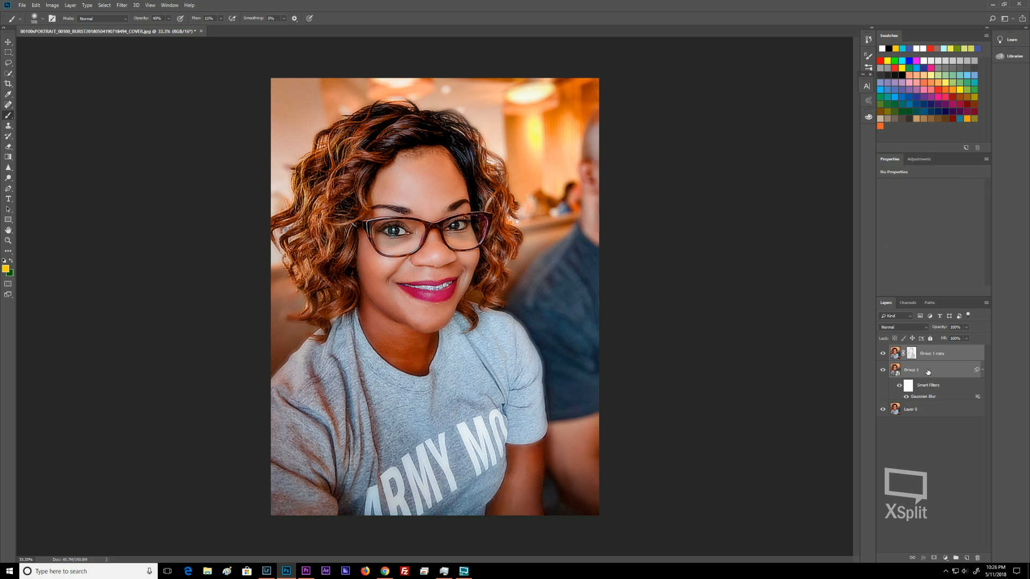
{"action": "key", "text": "ctrl+g"}
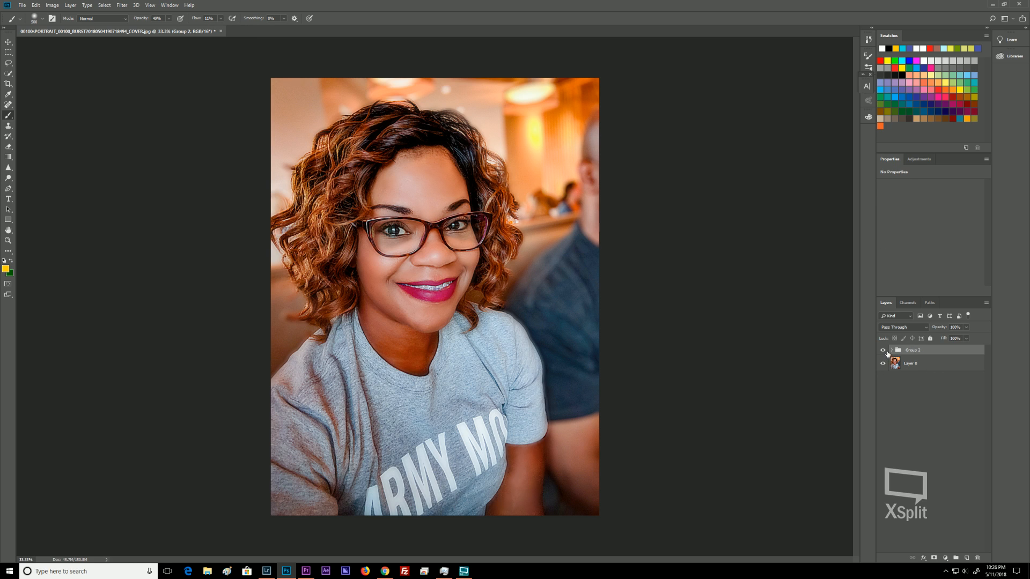
Toggle the new group's visibility off and on to compare the result with the original.
{"action": "left_click", "coordinate": [884, 351]}
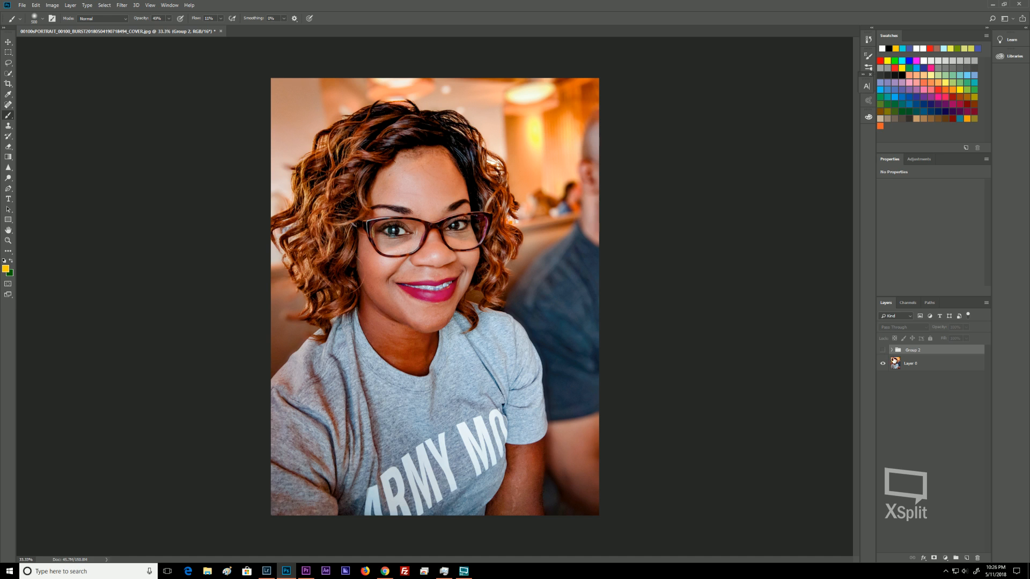
{"action": "left_click", "coordinate": [884, 350]}
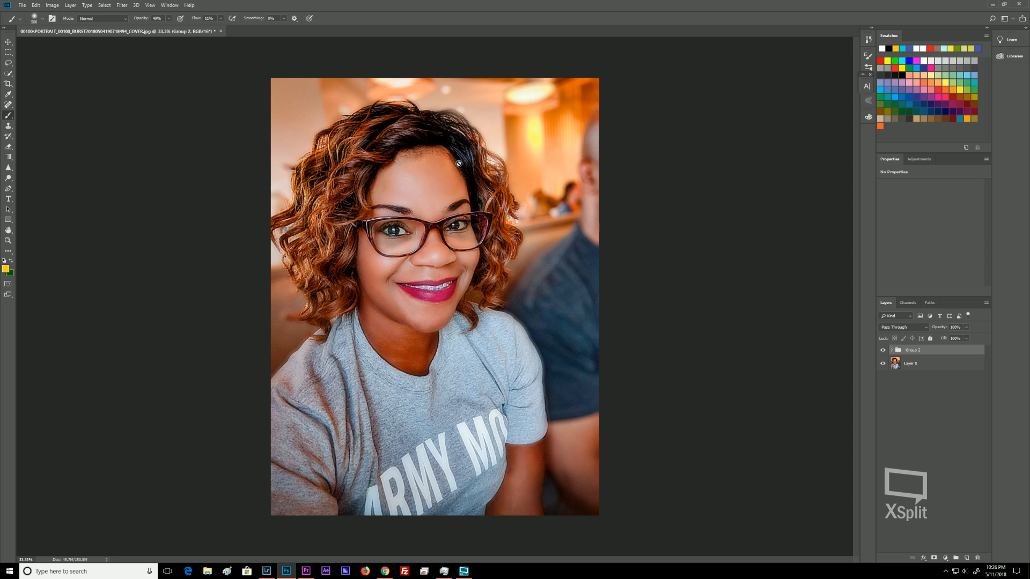
Save the edited document and close it to return to Lightroom.
{"action": "left_click", "coordinate": [22, 5]}
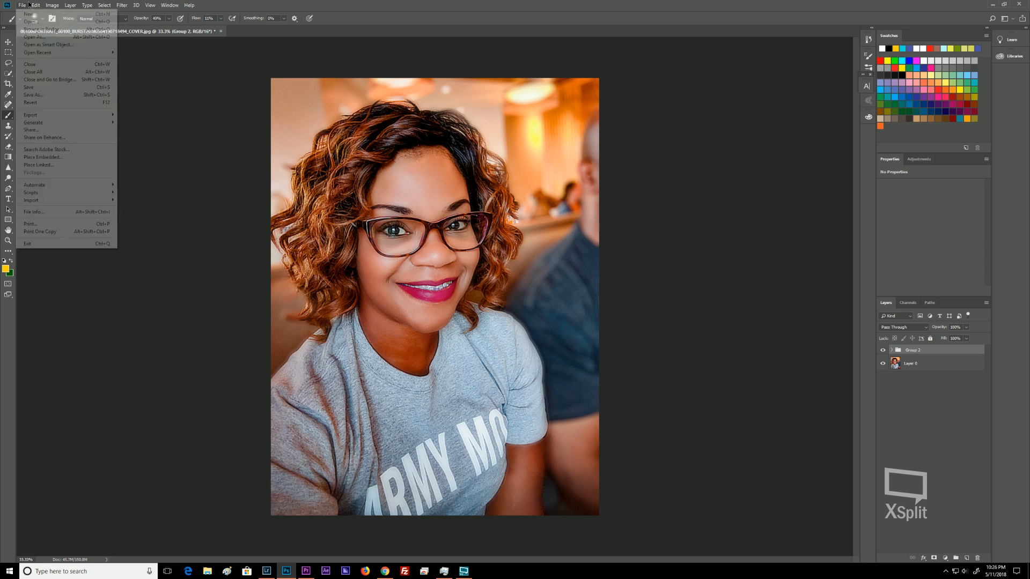
{"action": "left_click", "coordinate": [37, 89]}
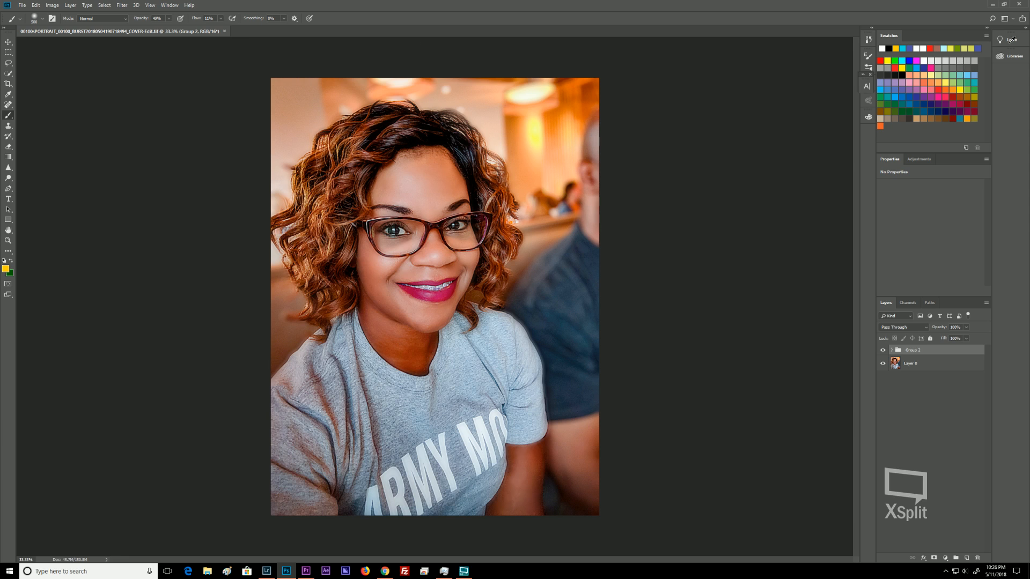
{"action": "left_click", "coordinate": [1019, 5]}
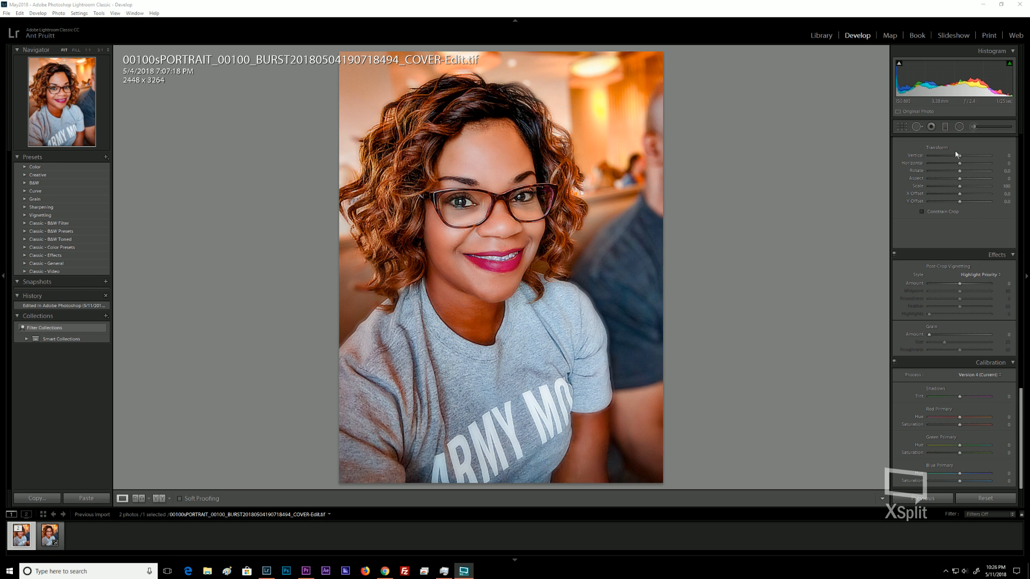
Open the Adjustment Brush and choose the Teeth Whitening effect preset.
{"action": "left_click", "coordinate": [523, 154]}
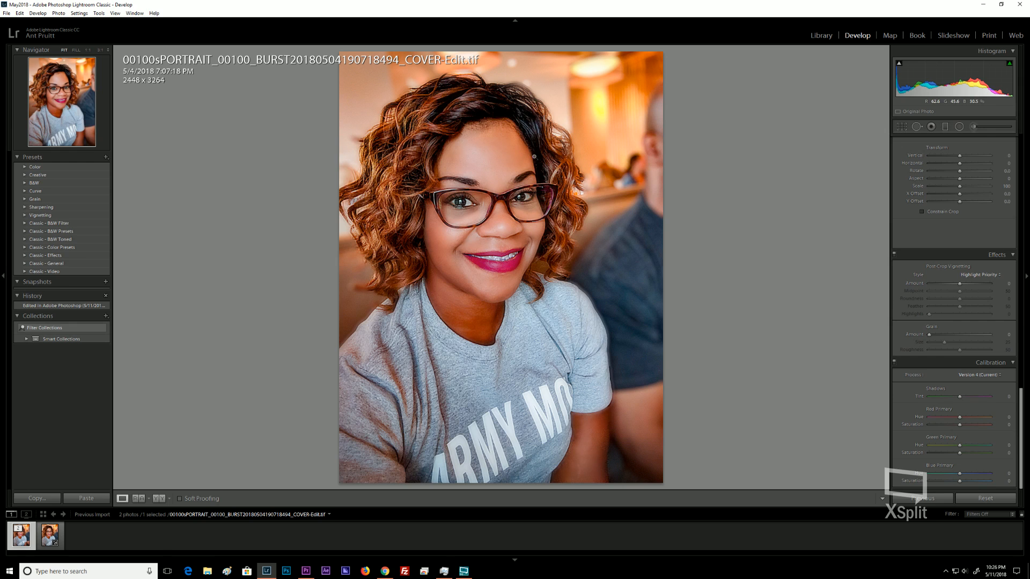
{"action": "left_click", "coordinate": [974, 129]}
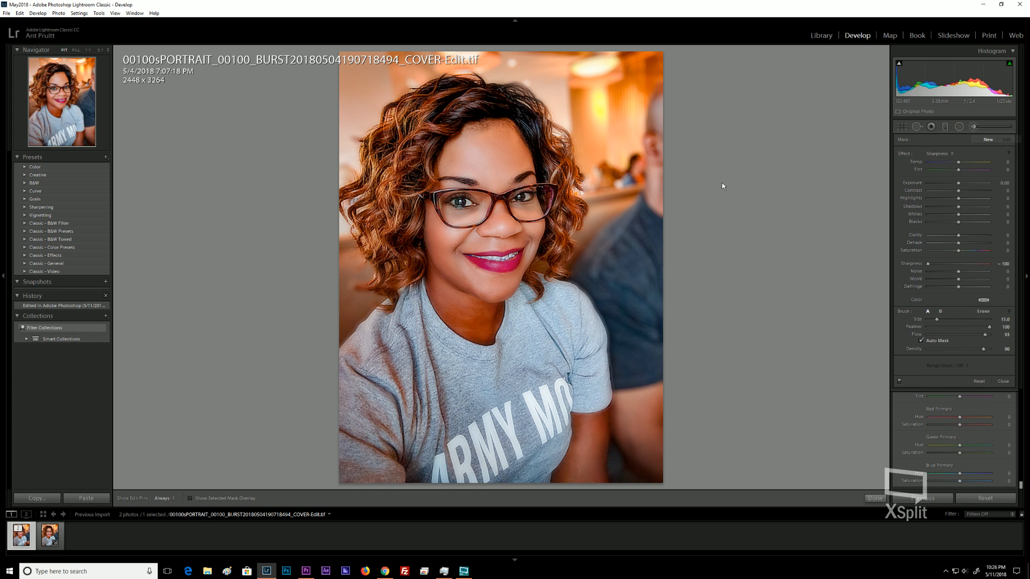
{"action": "left_click", "coordinate": [941, 153]}
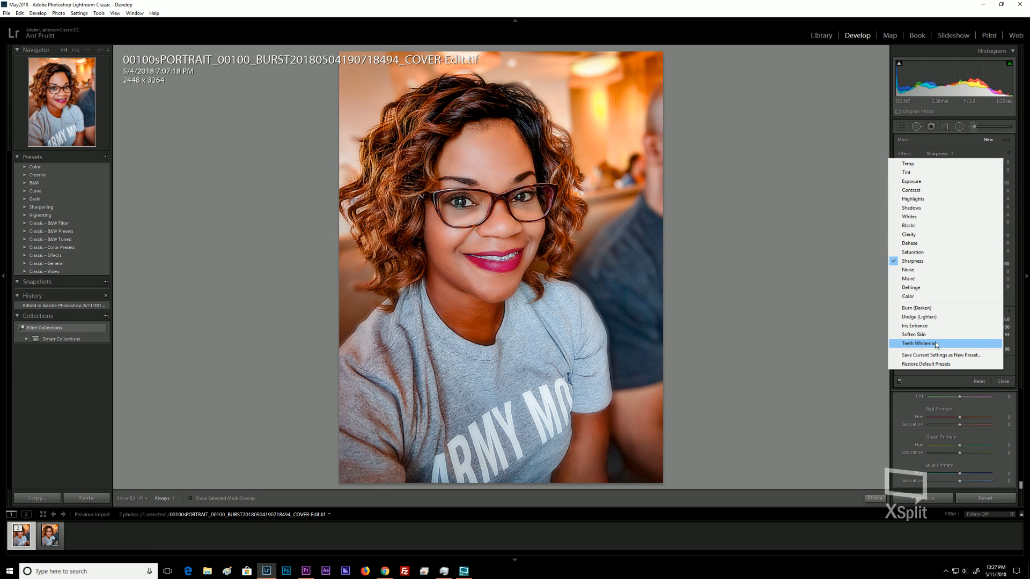
{"action": "left_click", "coordinate": [936, 344]}
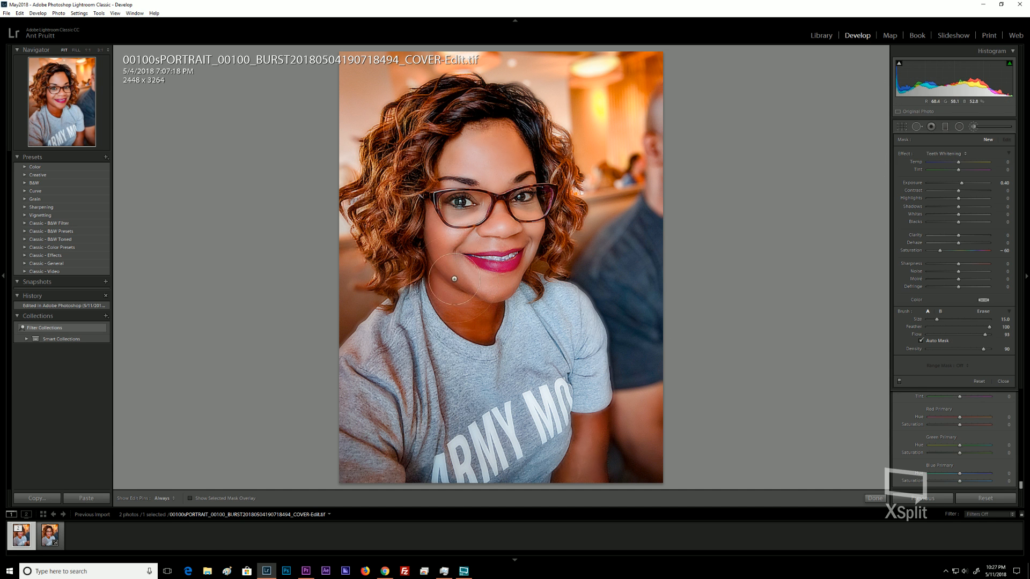
Set the brush flow to 100 and size to 2, then paint a stroke across the teeth.
{"action": "key", "text": "ctrl+equal"}
{"action": "key", "text": "ctrl+equal"}
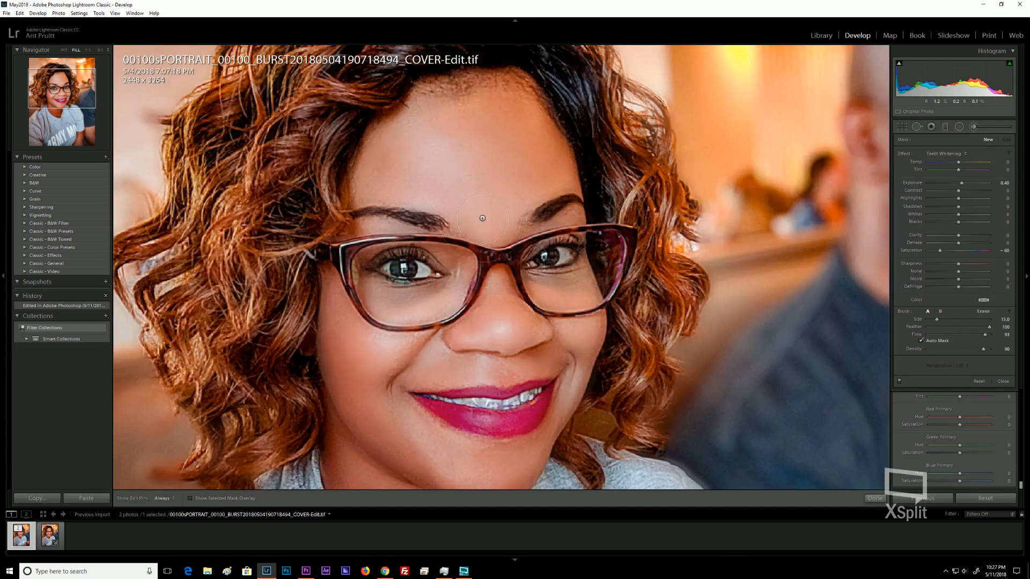
{"action": "left_click_drag", "start_coordinate": [242, 344], "coordinate": [438, 257]}
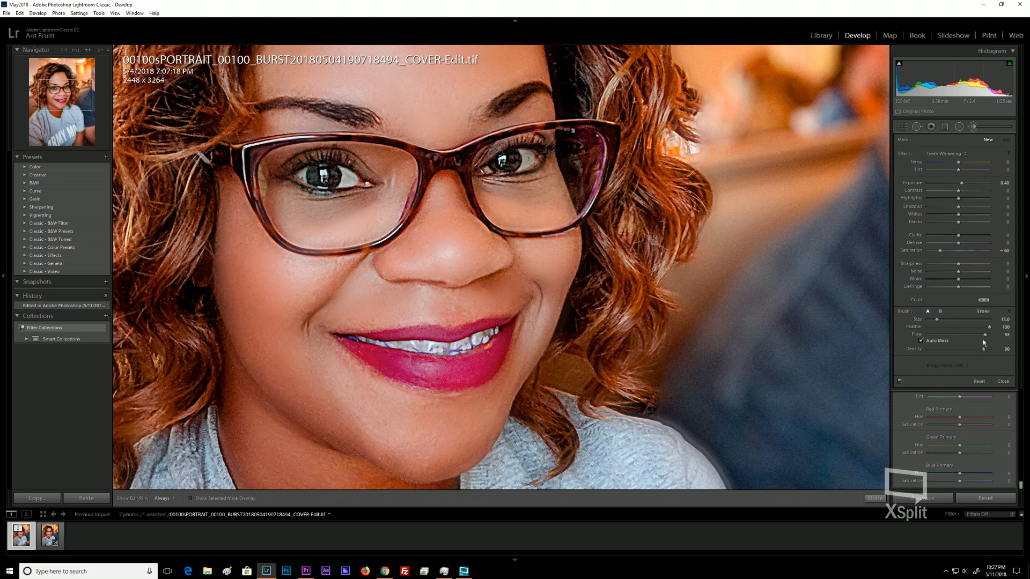
{"action": "left_click_drag", "start_coordinate": [986, 334], "coordinate": [997, 335]}
{"action": "scroll", "coordinate": [485, 328], "scroll_direction": "down", "scroll_amount": 1}
{"action": "scroll", "coordinate": [453, 328], "scroll_direction": "down", "scroll_amount": 9}
{"action": "scroll", "coordinate": [324, 346], "scroll_direction": "down", "scroll_amount": 1}
{"action": "left_click_drag", "start_coordinate": [334, 360], "coordinate": [422, 337]}
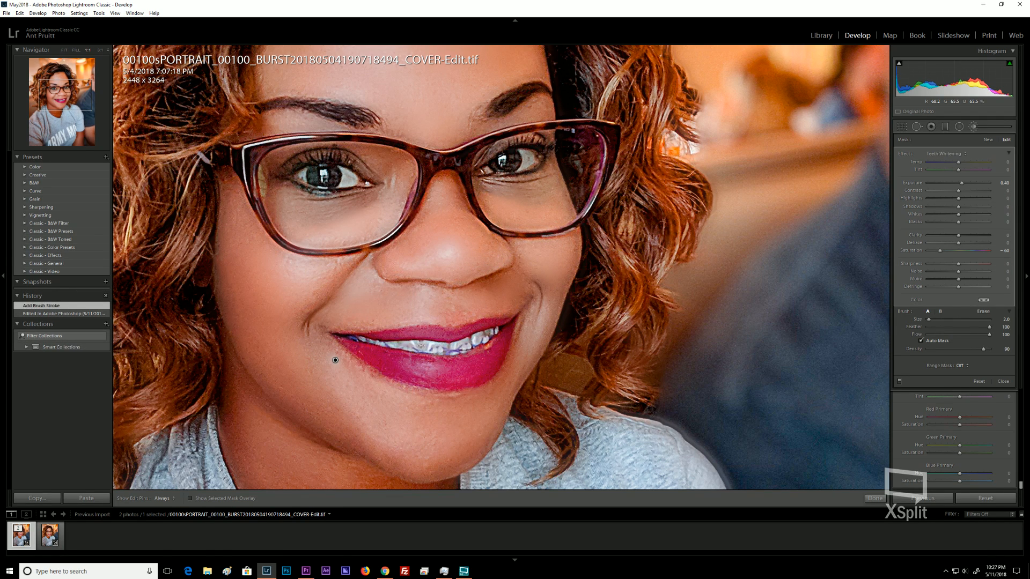
Paint additional brush strokes over the remaining teeth, toggling the pin display while working.
{"action": "key", "text": "h"}
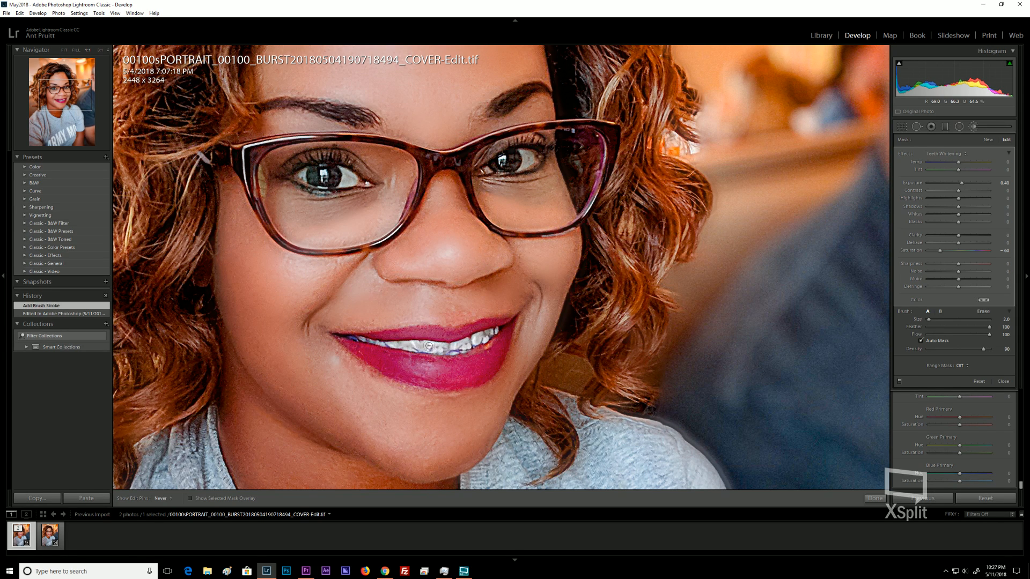
{"action": "left_click_drag", "start_coordinate": [398, 344], "coordinate": [369, 340]}
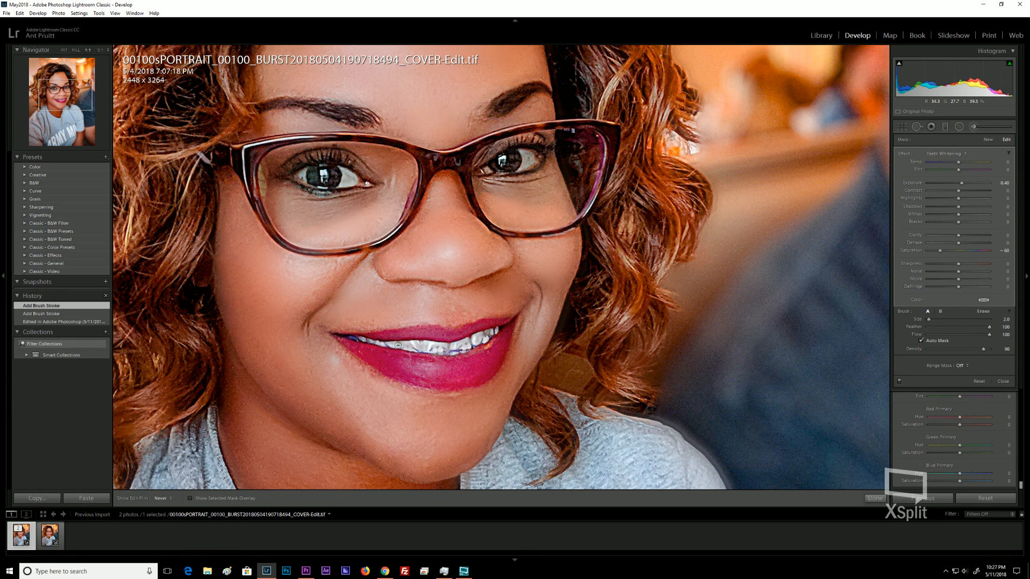
{"action": "left_click_drag", "start_coordinate": [435, 350], "coordinate": [438, 351]}
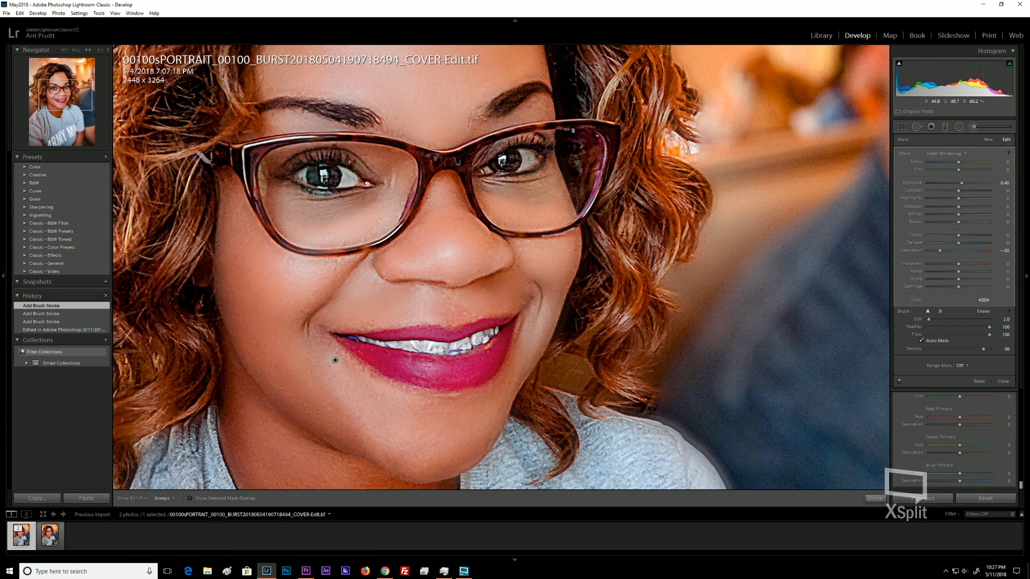
{"action": "key", "text": "h"}
{"action": "left_click_drag", "start_coordinate": [453, 349], "coordinate": [476, 342]}
{"action": "key", "text": "h"}
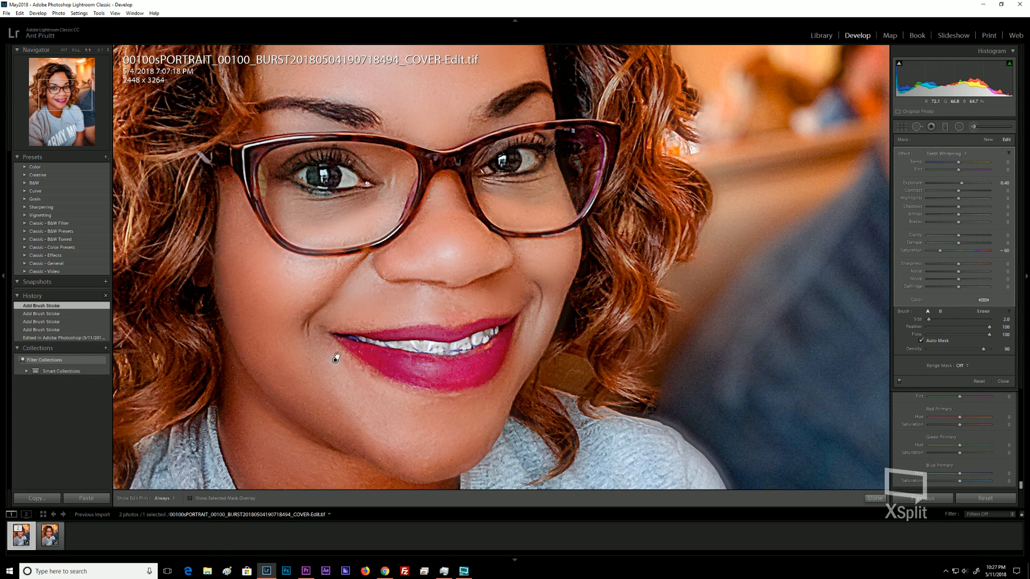
{"action": "key", "text": "h"}
{"action": "left_click", "coordinate": [418, 347]}
{"action": "key", "text": "alt"}
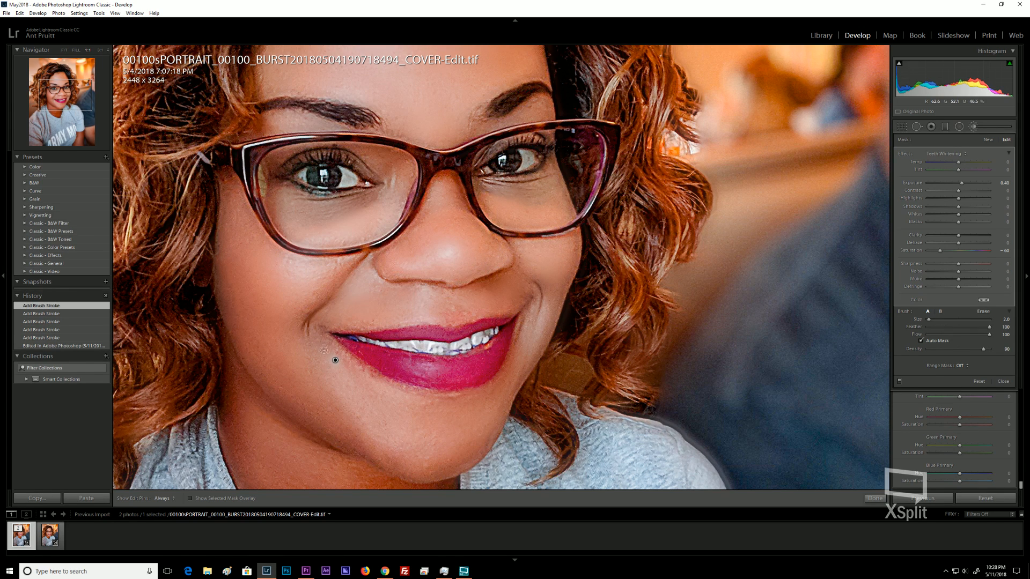
{"action": "key", "text": "h"}
{"action": "key", "text": "alt"}
{"action": "left_click_drag", "start_coordinate": [333, 359], "coordinate": [333, 361]}
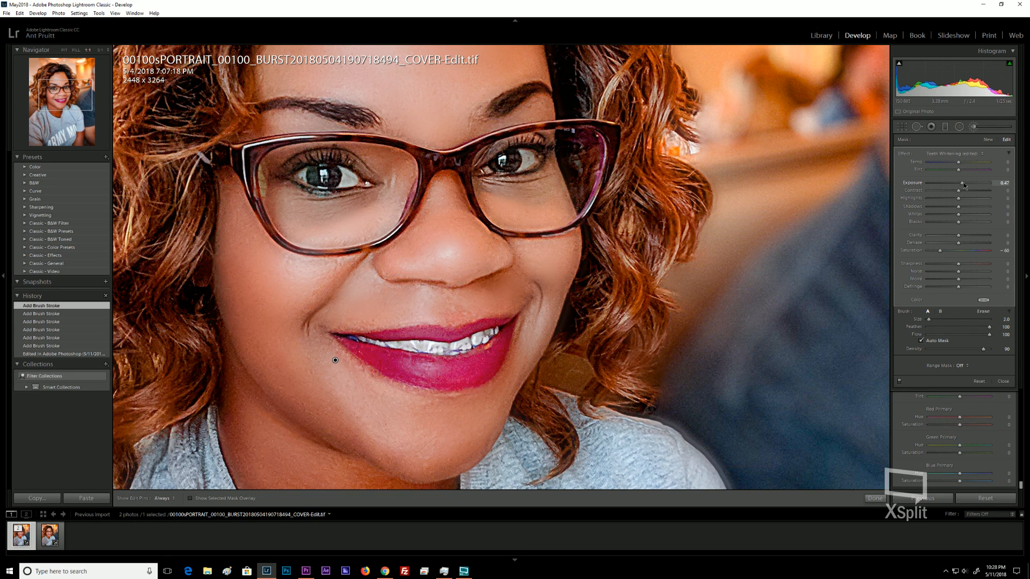
Set the teeth adjustment's Exposure to 0.74 and Saturation to -100.
{"action": "mouse_move", "coordinate": [967, 186]}
{"action": "left_mouse_down"}
{"action": "mouse_move", "coordinate": [977, 185]}
{"action": "mouse_move", "coordinate": [968, 184]}
{"action": "left_mouse_up"}
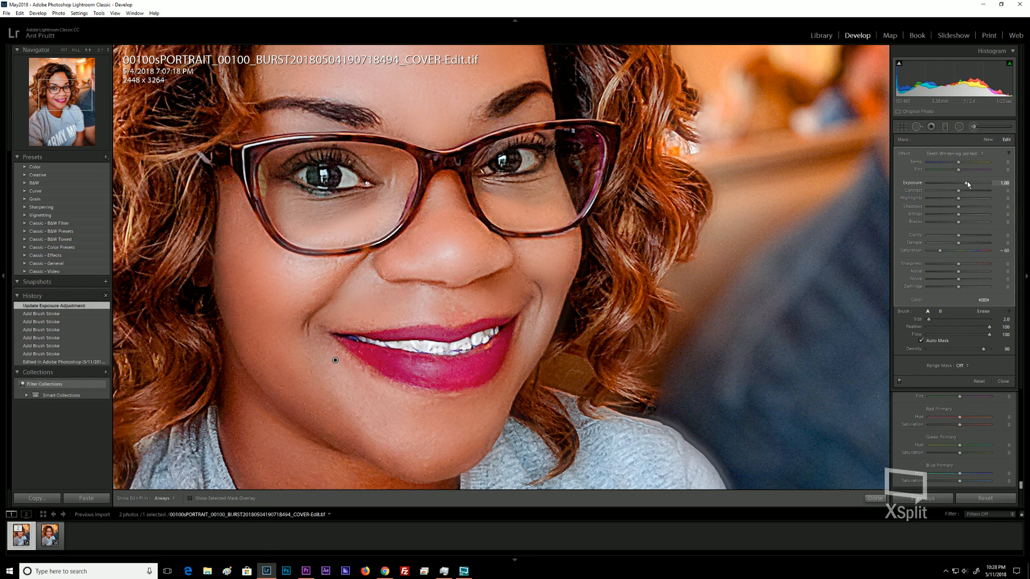
{"action": "left_click_drag", "start_coordinate": [971, 183], "coordinate": [993, 185]}
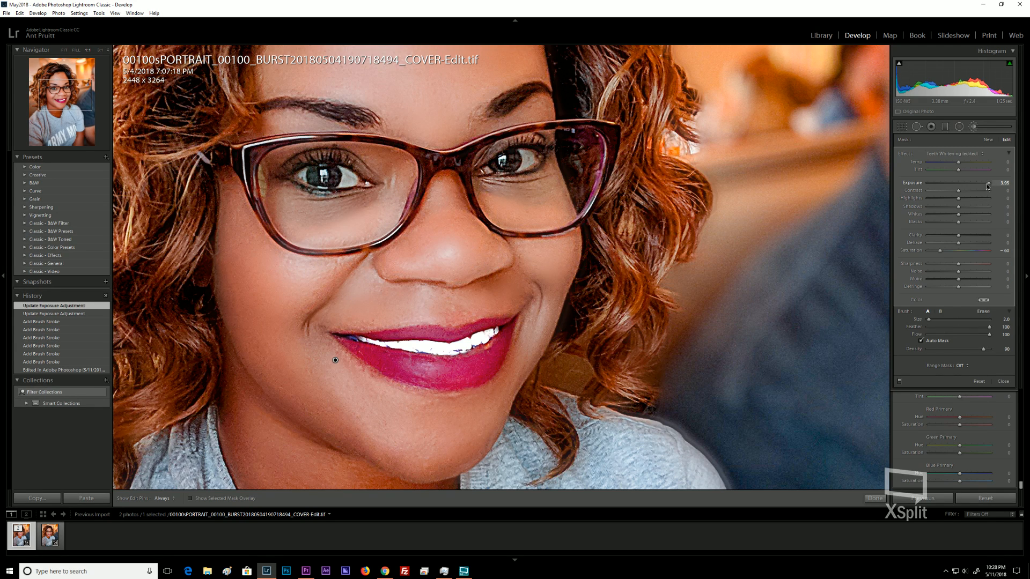
{"action": "mouse_move", "coordinate": [980, 184]}
{"action": "left_mouse_down"}
{"action": "mouse_move", "coordinate": [956, 184]}
{"action": "mouse_move", "coordinate": [964, 186]}
{"action": "left_mouse_up"}
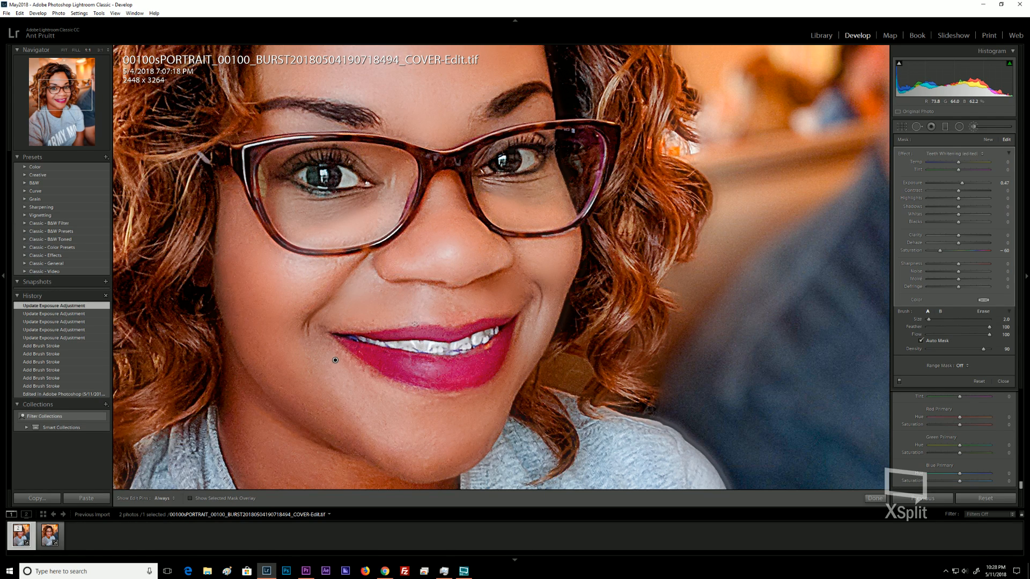
{"action": "key", "text": "ctrl+minus"}
{"action": "key", "text": "ctrl+minus"}
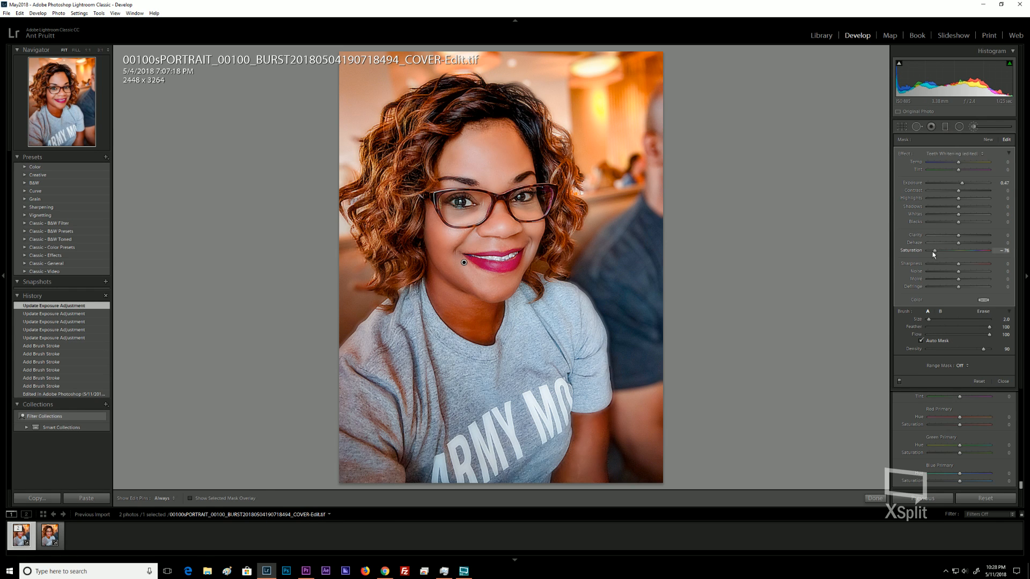
{"action": "left_click_drag", "start_coordinate": [933, 252], "coordinate": [927, 253]}
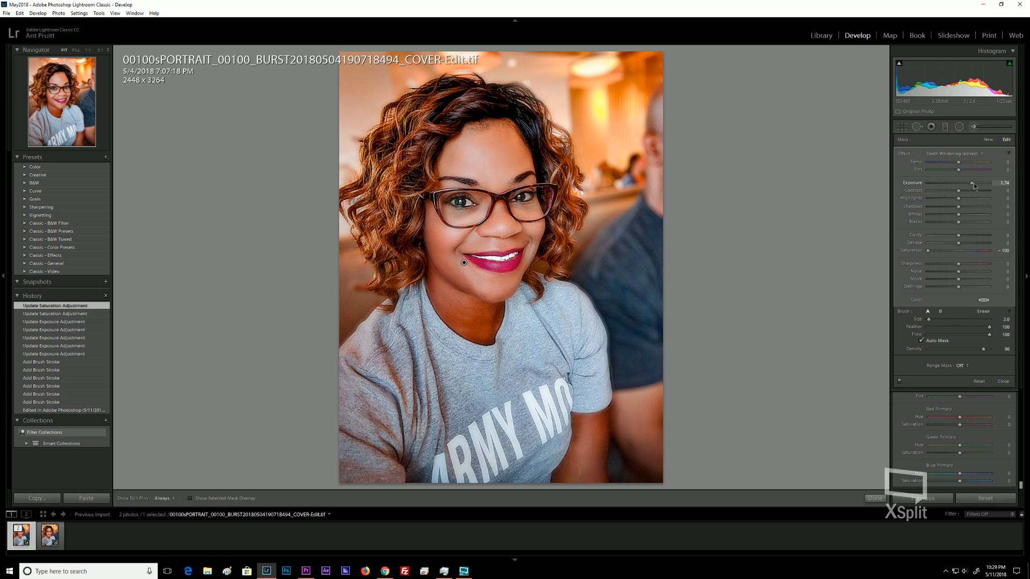
{"action": "left_click_drag", "start_coordinate": [978, 184], "coordinate": [978, 184]}
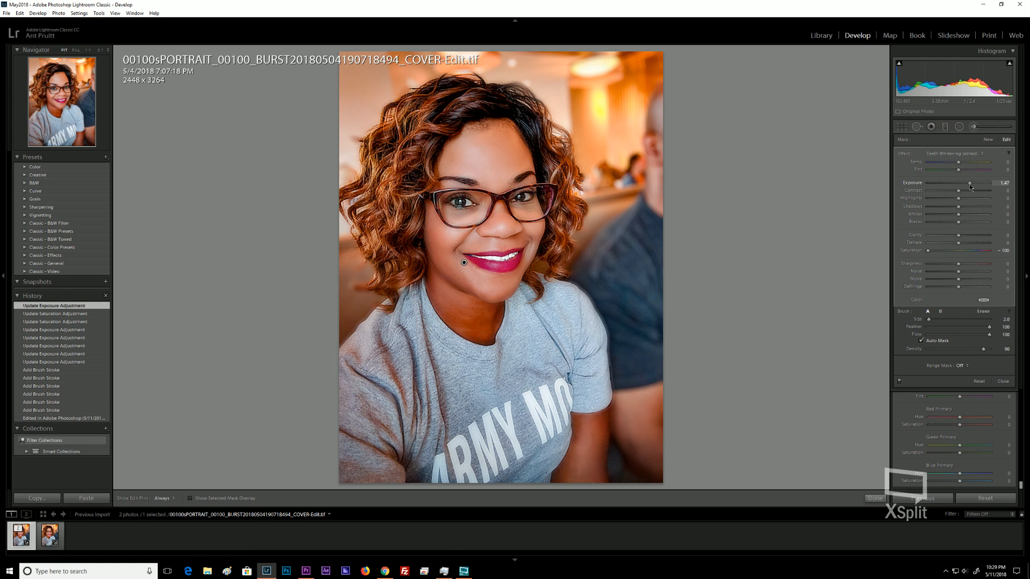
{"action": "left_click_drag", "start_coordinate": [970, 185], "coordinate": [964, 184]}
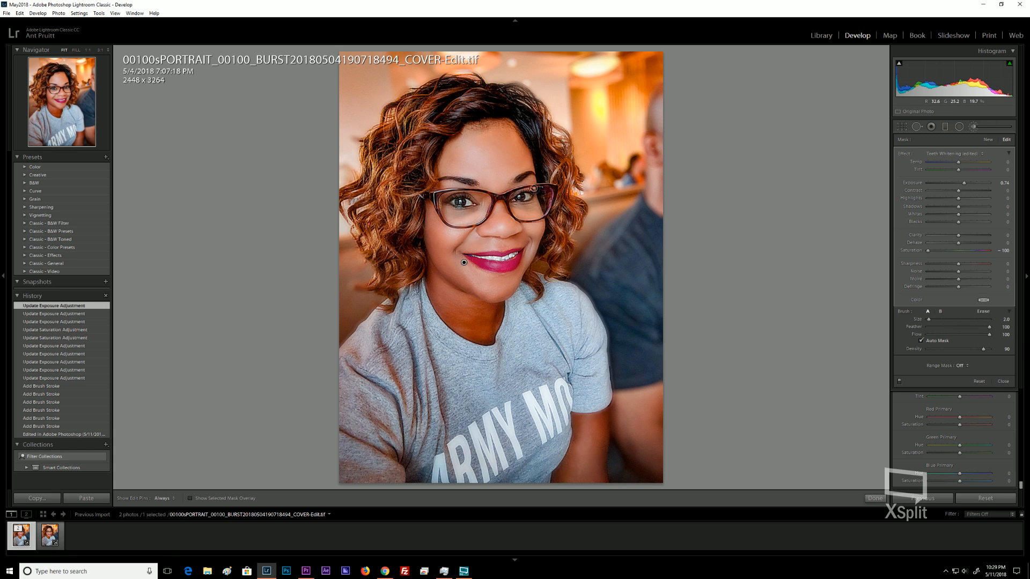
Start a new Teeth Whitening brush adjustment and paint over the whites of the left eye.
{"action": "left_click", "coordinate": [988, 139]}
{"action": "left_click", "coordinate": [987, 139]}
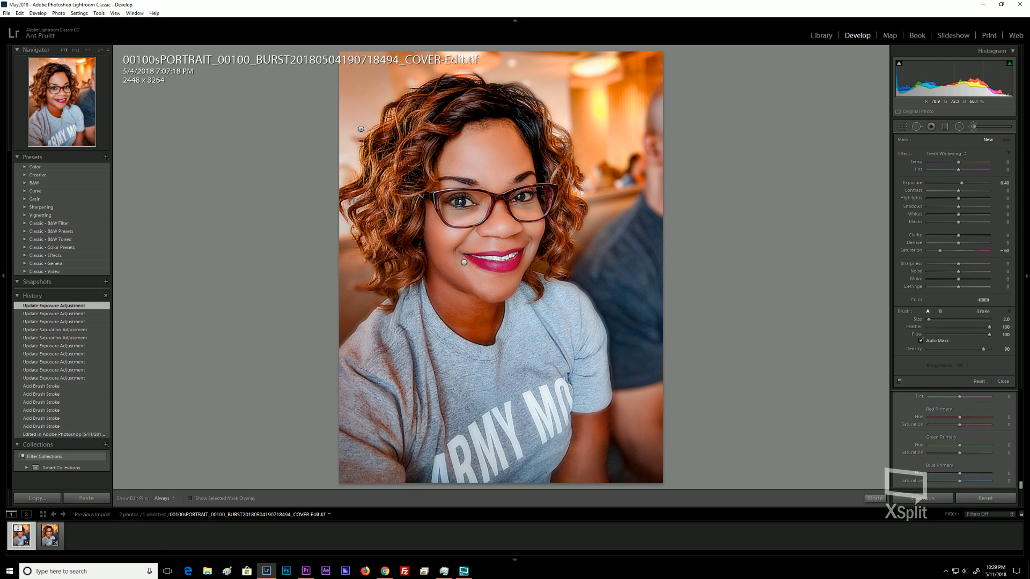
{"action": "key", "text": "ctrl+equal"}
{"action": "key", "text": "ctrl+equal"}
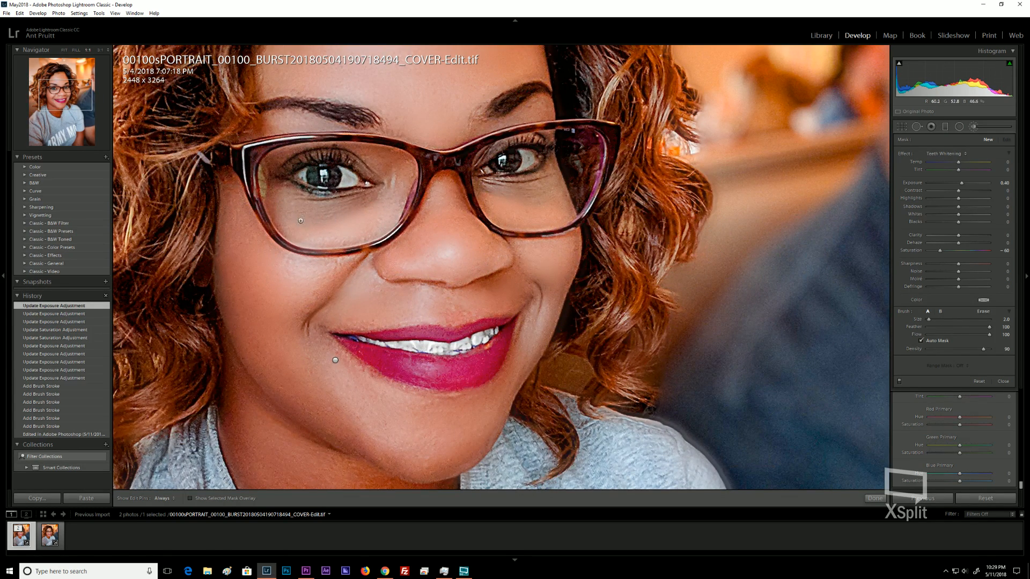
{"action": "left_click", "coordinate": [302, 231]}
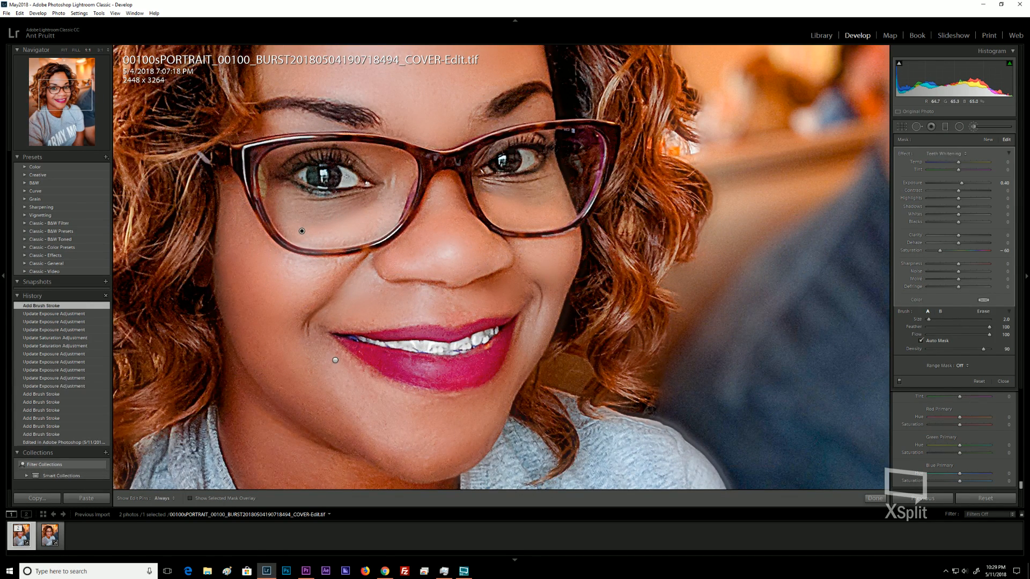
{"action": "key", "text": "h"}
{"action": "key", "text": "h"}
{"action": "left_click_drag", "start_coordinate": [335, 138], "coordinate": [318, 188]}
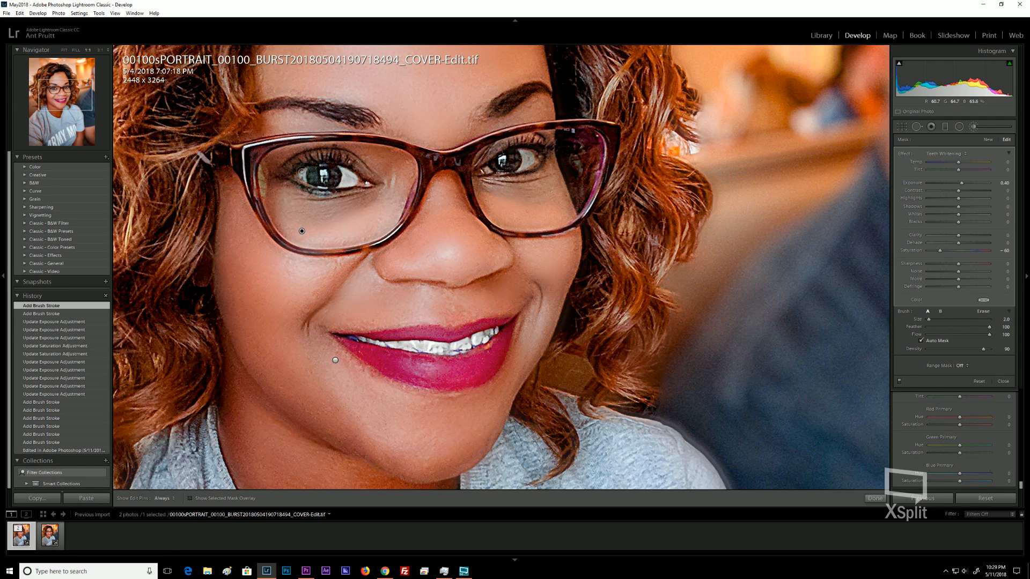
Reduce the brush size to 1 and paint over the whites of the right eye.
{"action": "key", "text": "bracketleft"}
{"action": "key", "text": "h"}
{"action": "left_click_drag", "start_coordinate": [438, 153], "coordinate": [439, 156]}
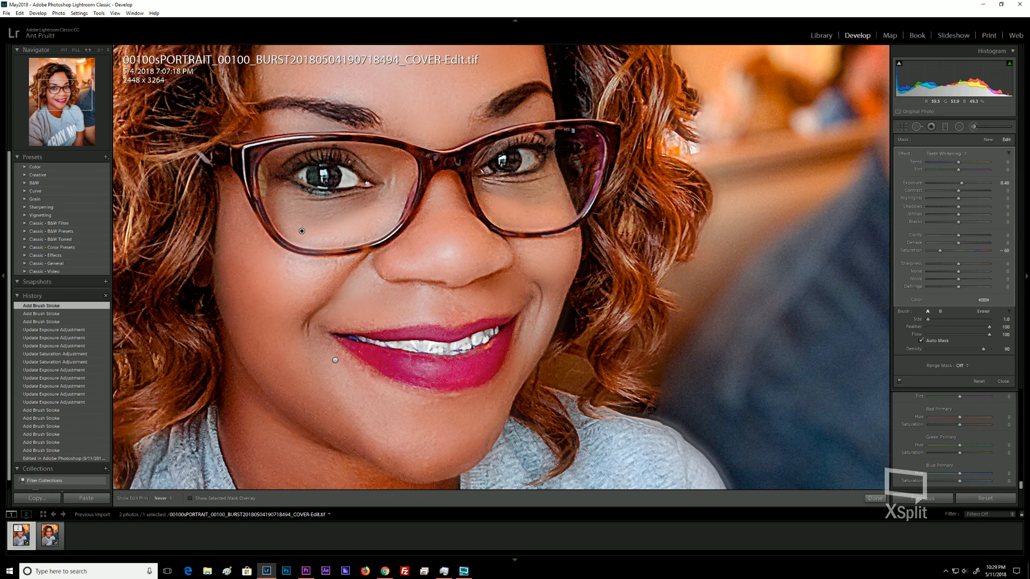
{"action": "left_click_drag", "start_coordinate": [520, 160], "coordinate": [525, 161]}
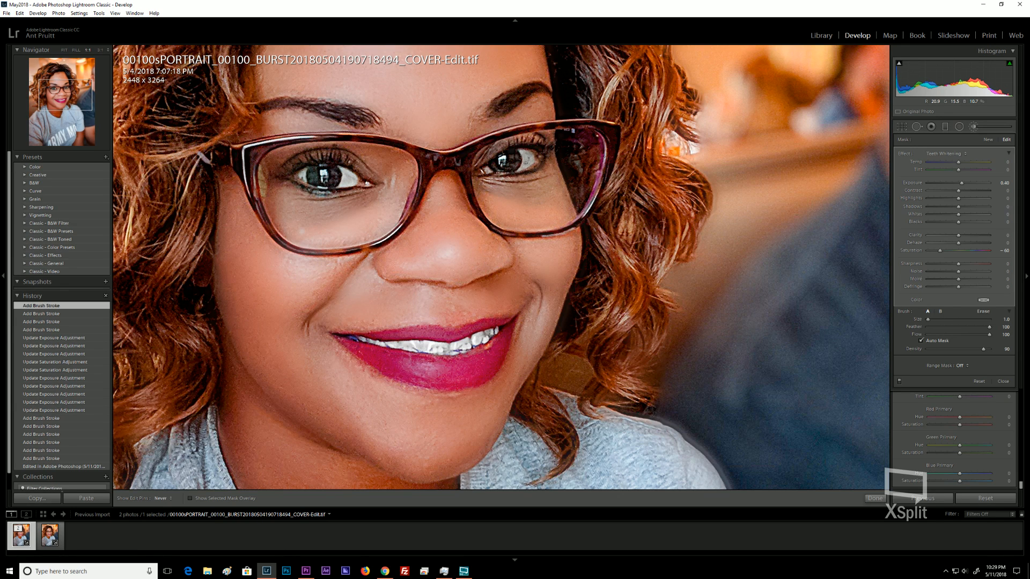
{"action": "left_click_drag", "start_coordinate": [526, 163], "coordinate": [513, 168]}
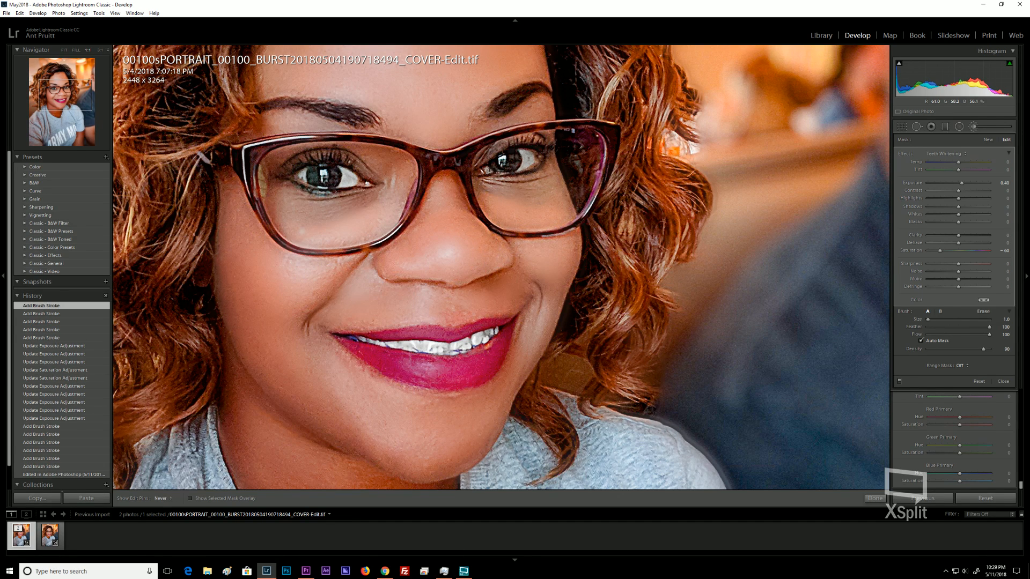
{"action": "left_click", "coordinate": [528, 161]}
{"action": "key", "text": "h"}
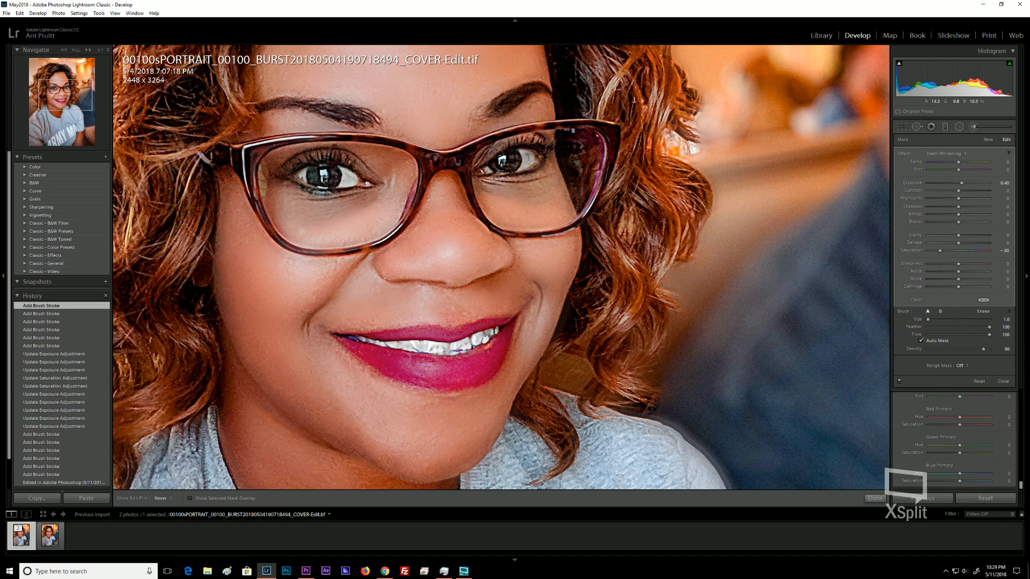
Paint another stroke over the right eye's white and set the eye adjustment's Saturation to -100.
{"action": "left_click_drag", "start_coordinate": [528, 159], "coordinate": [530, 161]}
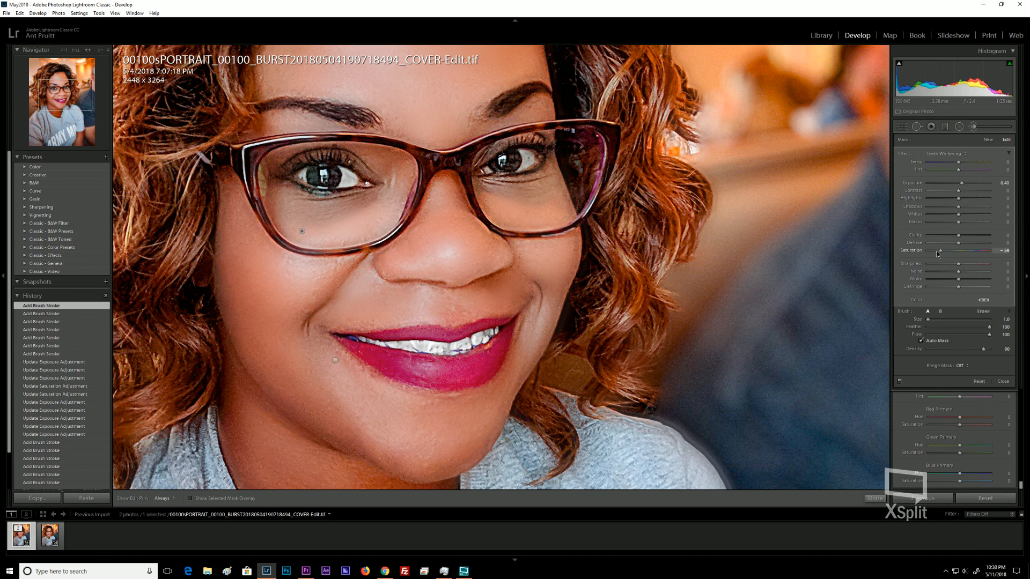
{"action": "left_click_drag", "start_coordinate": [935, 250], "coordinate": [926, 252]}
{"action": "key", "text": "h"}
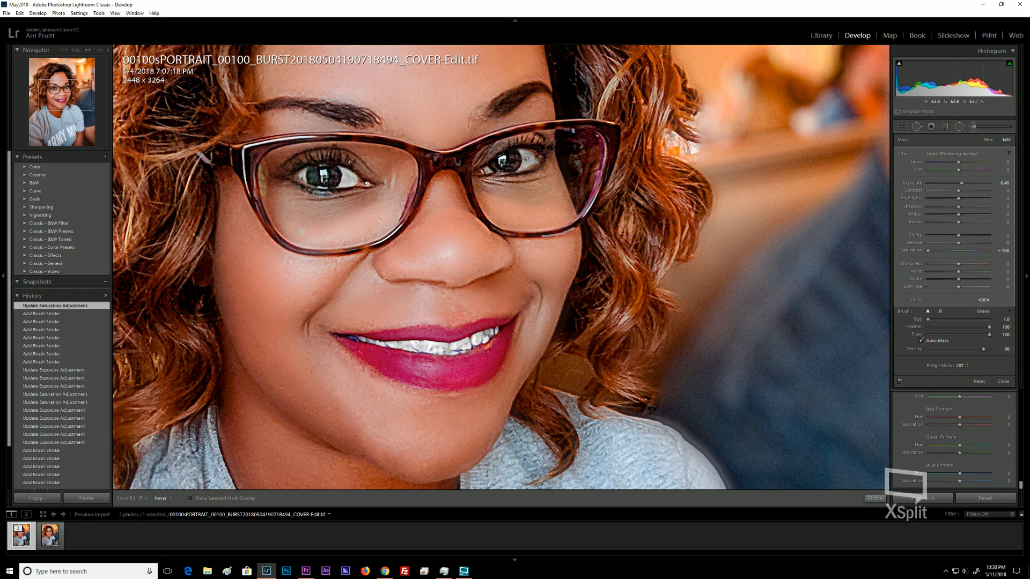
Paint more of the right eye's white and erase the brush overspill at the eye's corner.
{"action": "left_click_drag", "start_coordinate": [532, 172], "coordinate": [537, 164]}
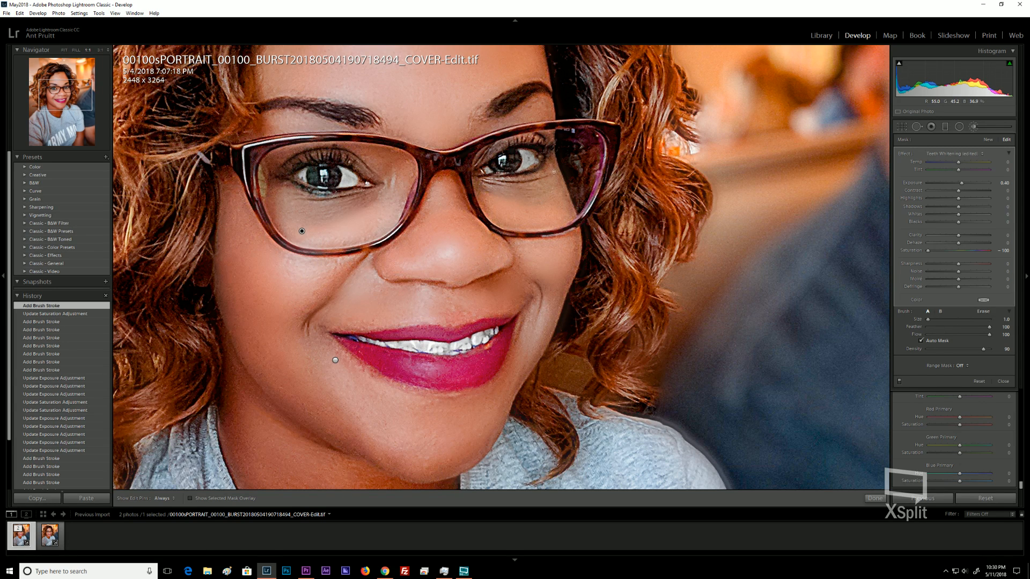
{"action": "key", "text": "alt"}
{"action": "scroll", "coordinate": [523, 121], "scroll_direction": "down", "scroll_amount": 9}
{"action": "key", "text": "h"}
{"action": "key", "text": "h"}
{"action": "key", "text": "alt"}
{"action": "left_click", "coordinate": [541, 171], "text": "alt"}
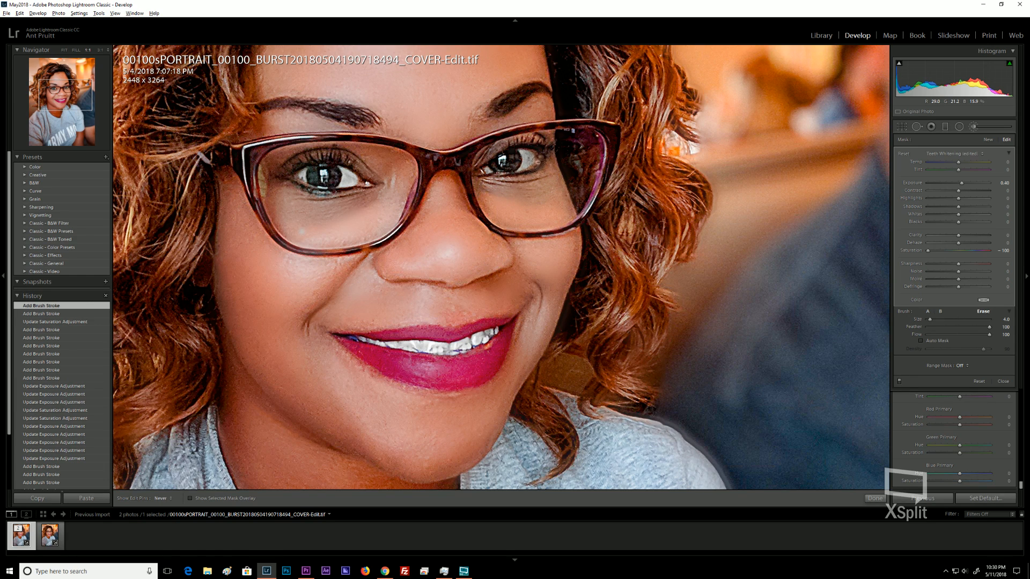
{"action": "left_click", "coordinate": [551, 169], "text": "alt"}
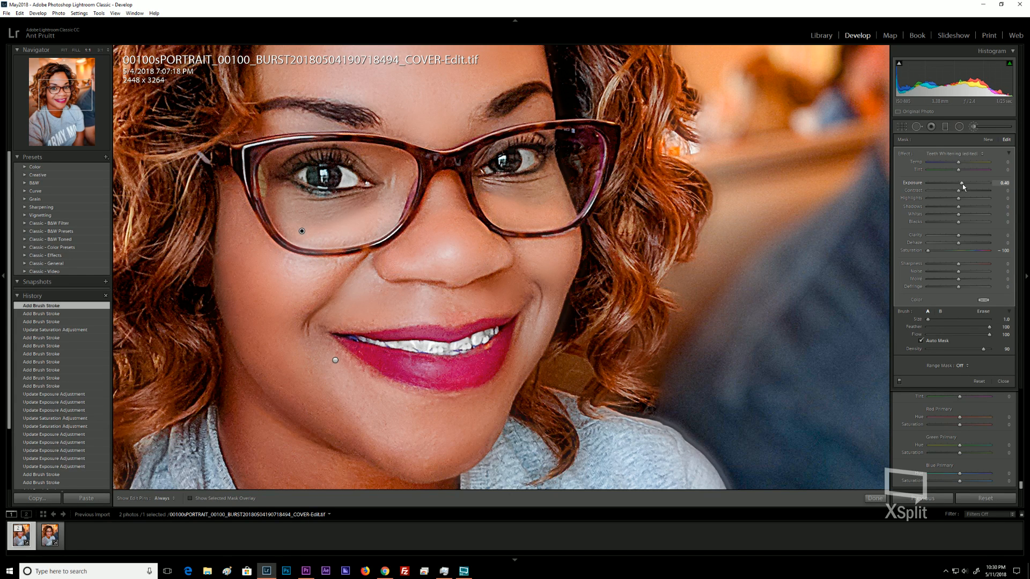
Raise the eye whitening adjustment's Exposure to 0.79 and view the whole photo.
{"action": "left_click_drag", "start_coordinate": [963, 187], "coordinate": [983, 189]}
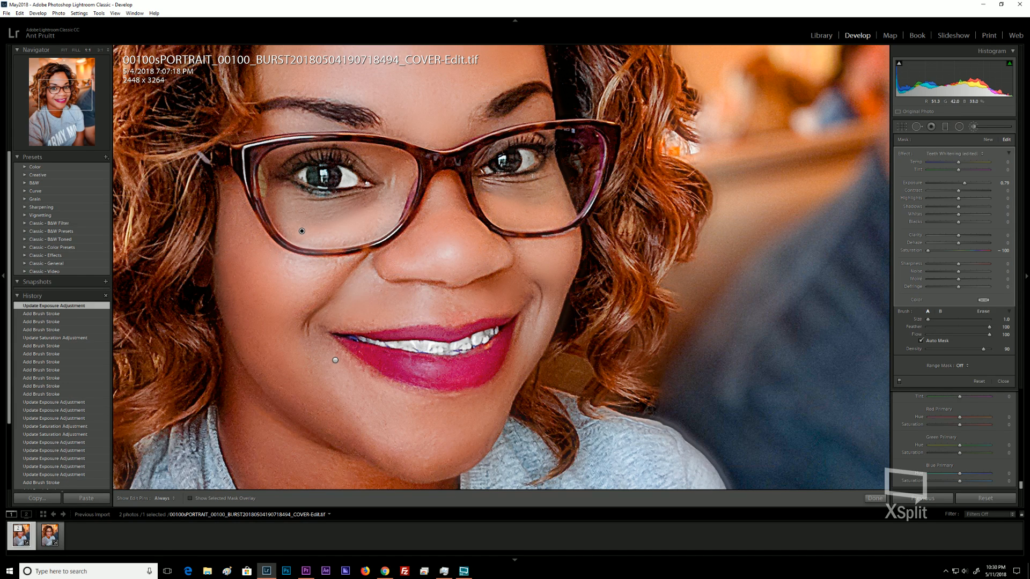
{"action": "key", "text": "ctrl+bracketleft"}
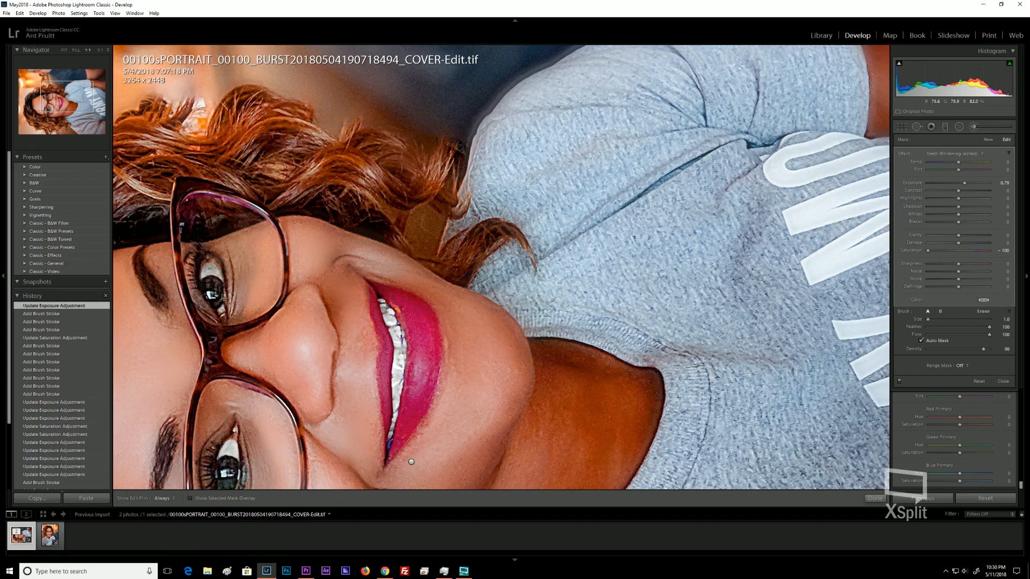
{"action": "key", "text": "ctrl+bracketright"}
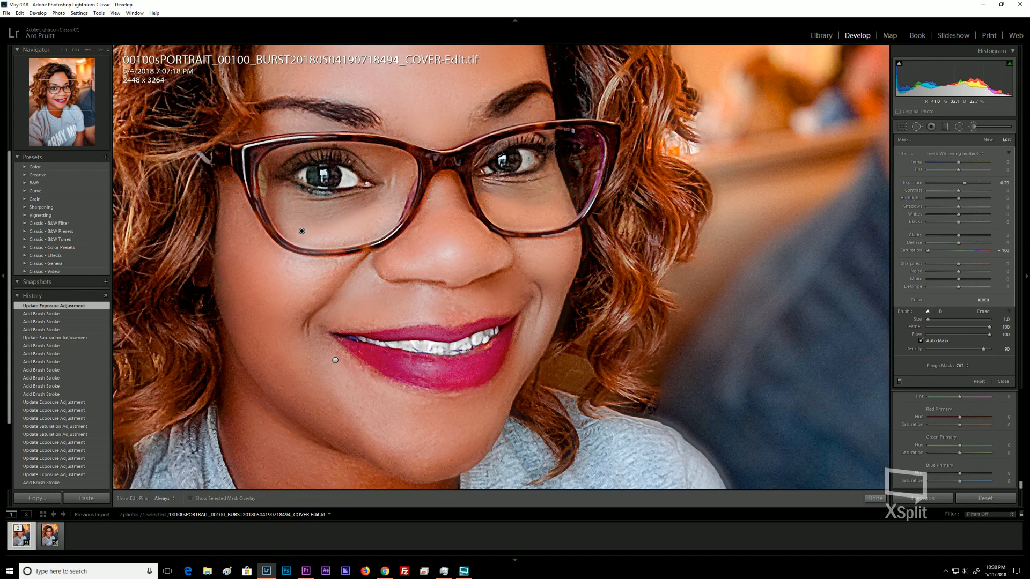
{"action": "key", "text": "z"}
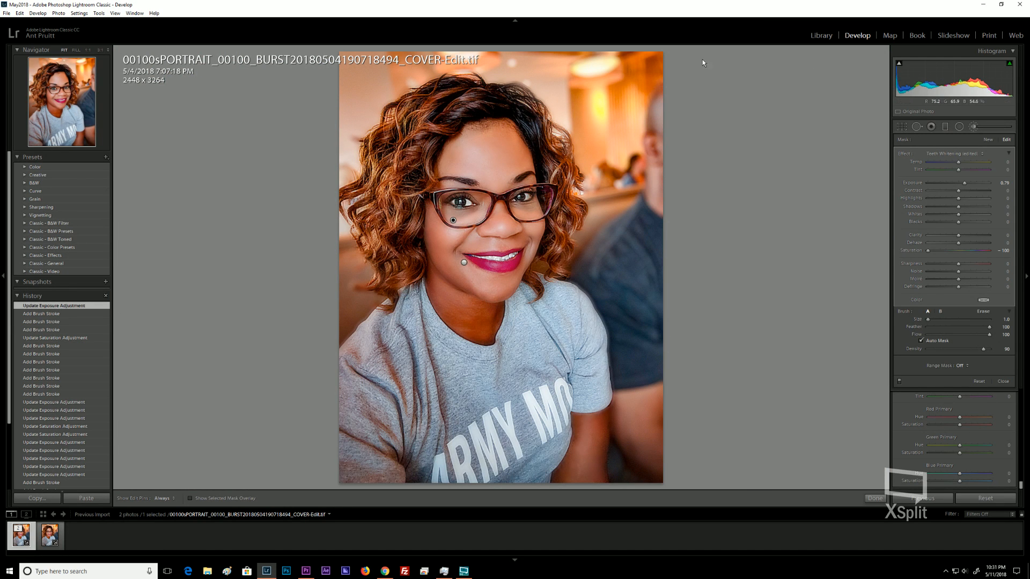
Start a new brush adjustment with the Sharpness preset and paint a stroke over the left eye area.
{"action": "left_click", "coordinate": [989, 139]}
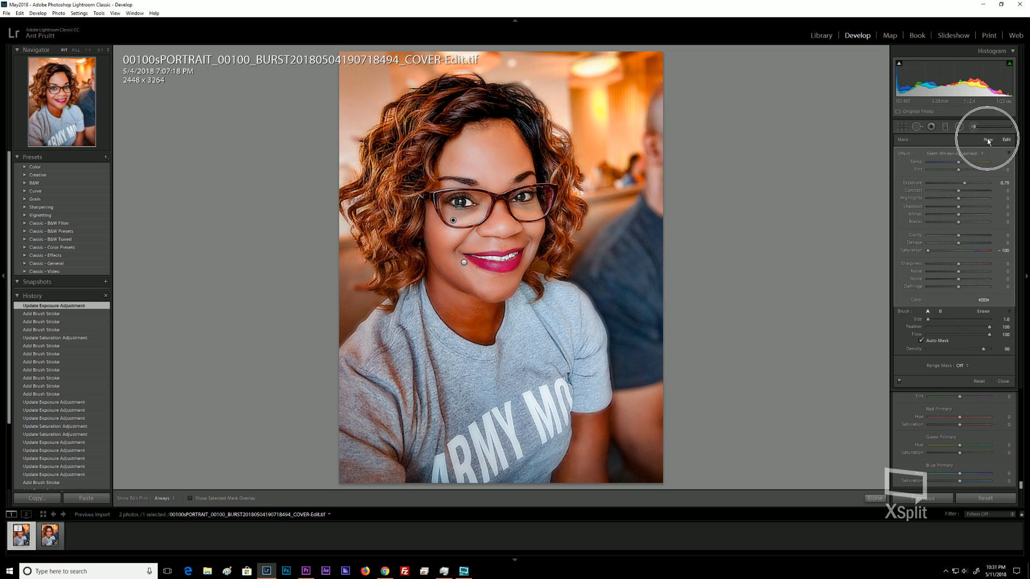
{"action": "left_click", "coordinate": [945, 155]}
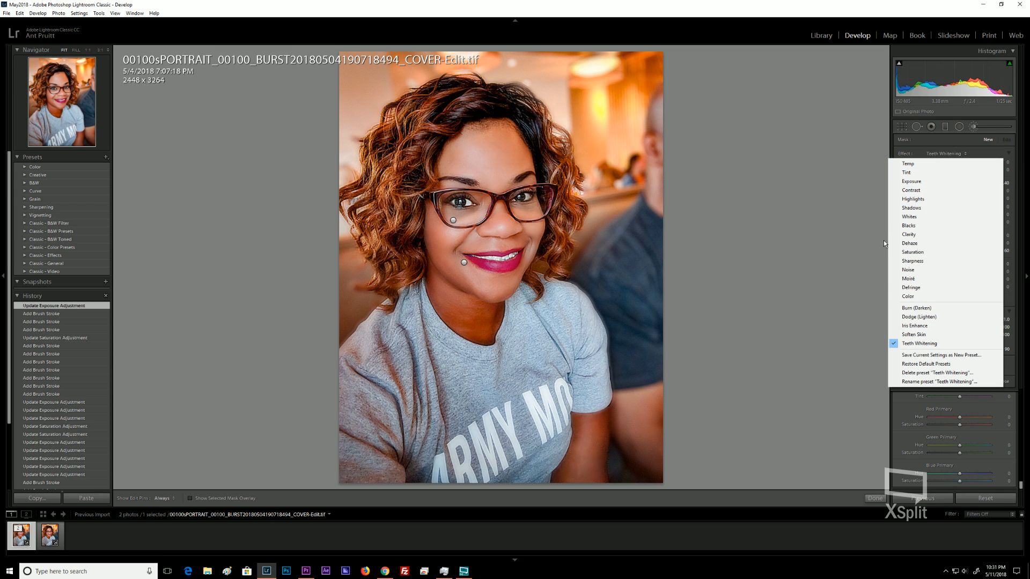
{"action": "left_click", "coordinate": [912, 262]}
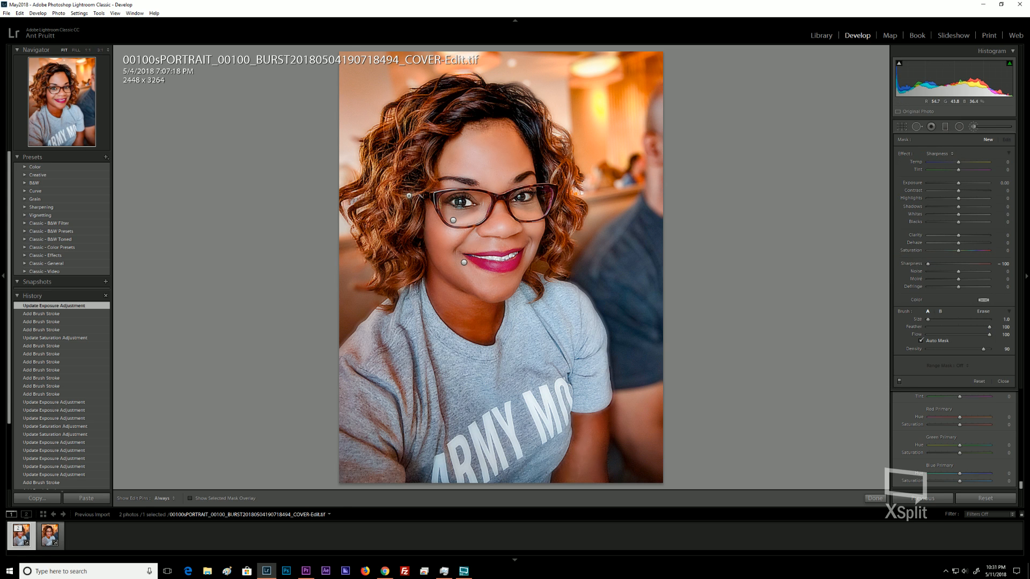
{"action": "left_click_drag", "start_coordinate": [405, 195], "coordinate": [434, 190]}
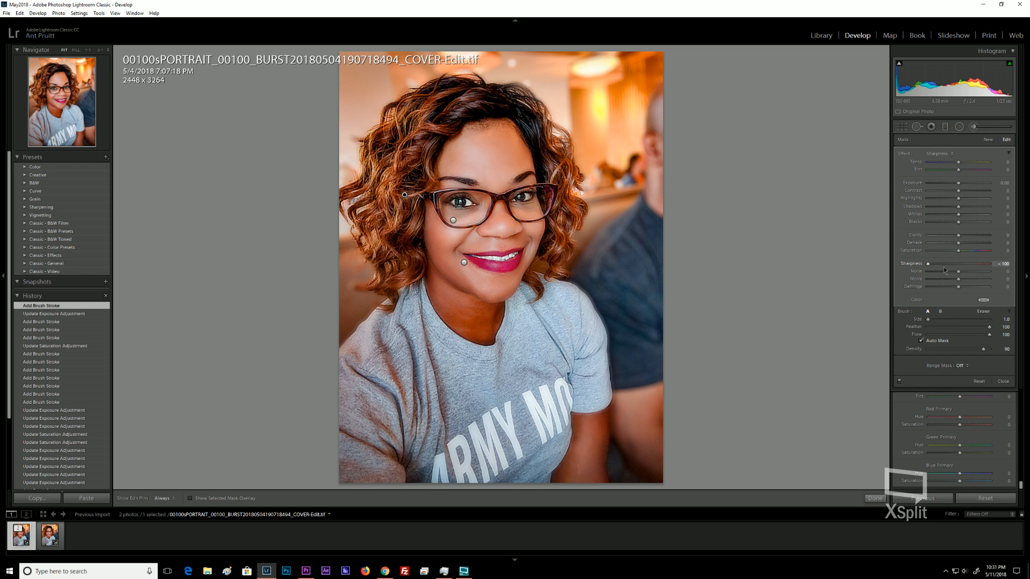
Set the adjustment's Sharpness to 22 and dab the brush over both eyes.
{"action": "left_click_drag", "start_coordinate": [940, 266], "coordinate": [967, 268]}
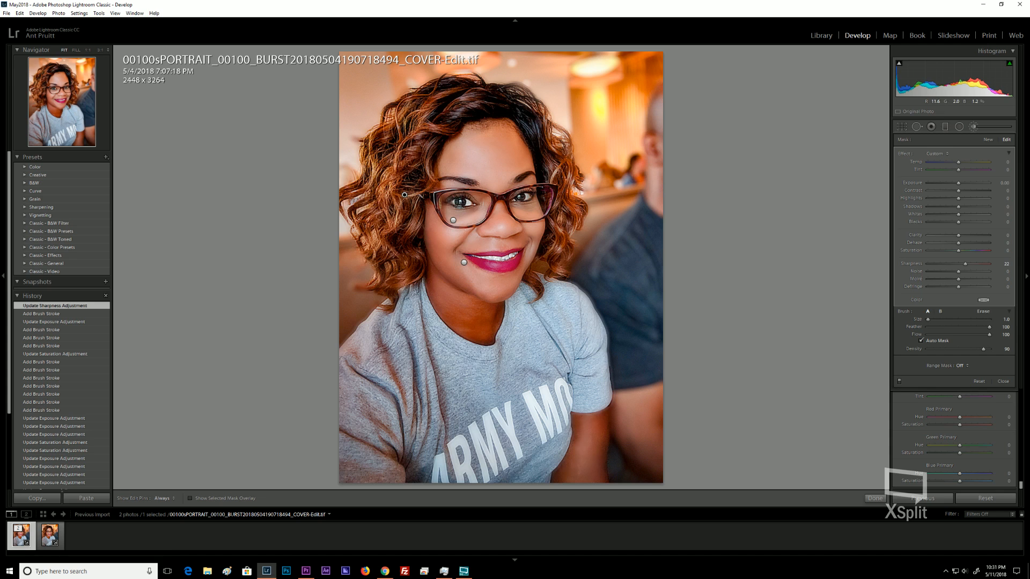
{"action": "key", "text": "h"}
{"action": "left_click", "coordinate": [508, 200]}
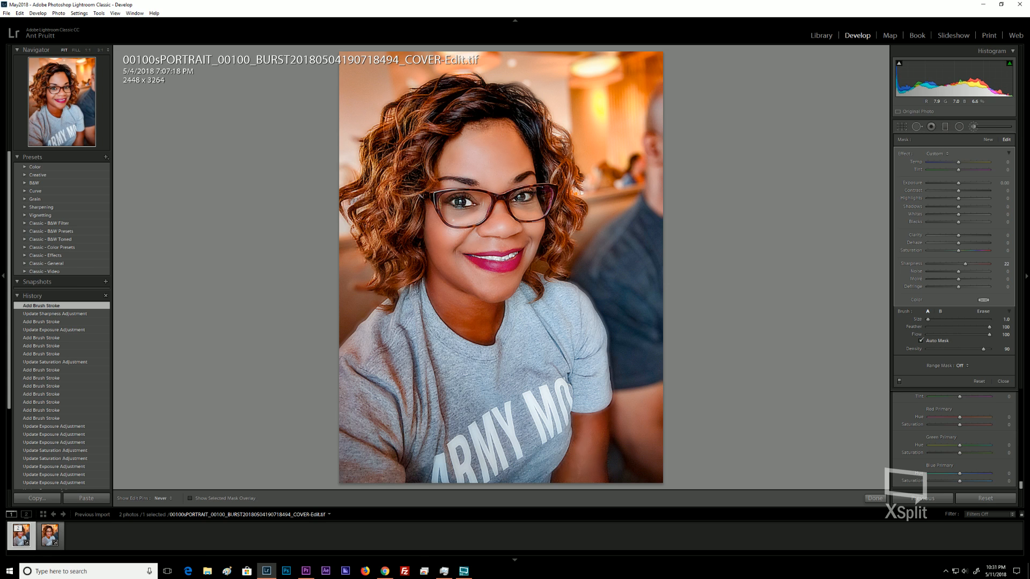
{"action": "left_click", "coordinate": [490, 203]}
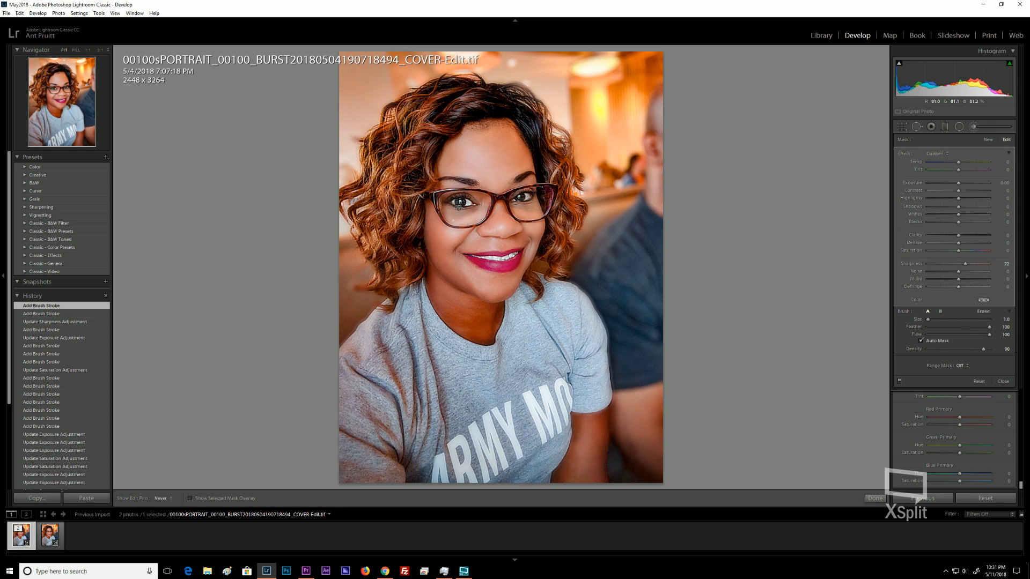
{"action": "left_click", "coordinate": [522, 197]}
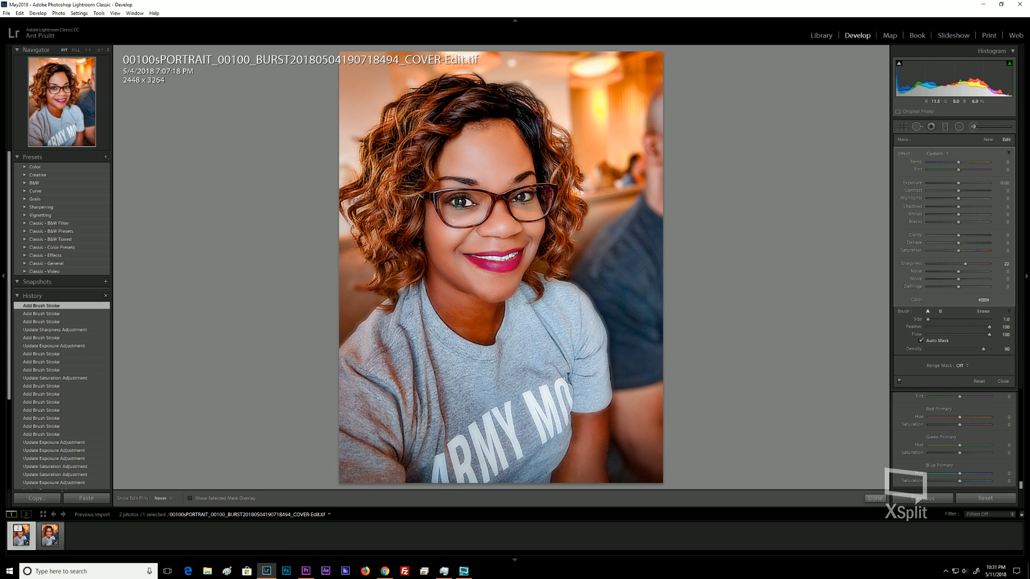
{"action": "left_click", "coordinate": [468, 204]}
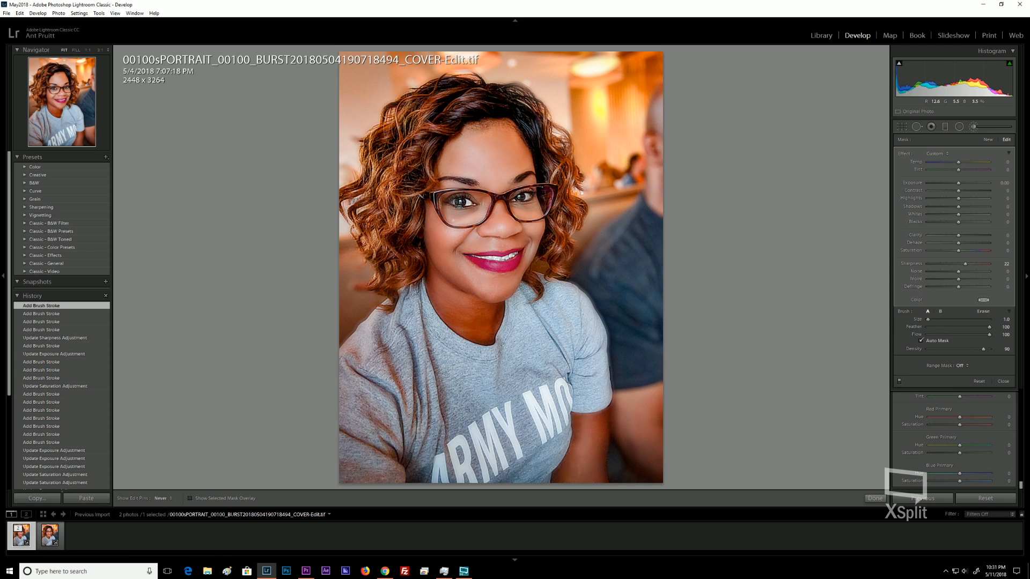
{"action": "left_click", "coordinate": [515, 195]}
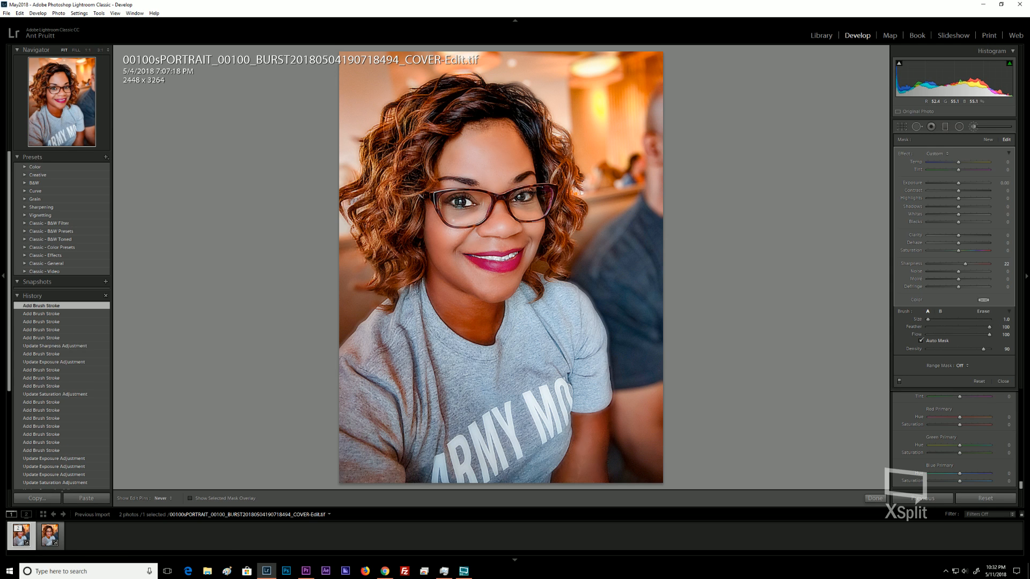
{"action": "left_click", "coordinate": [547, 175]}
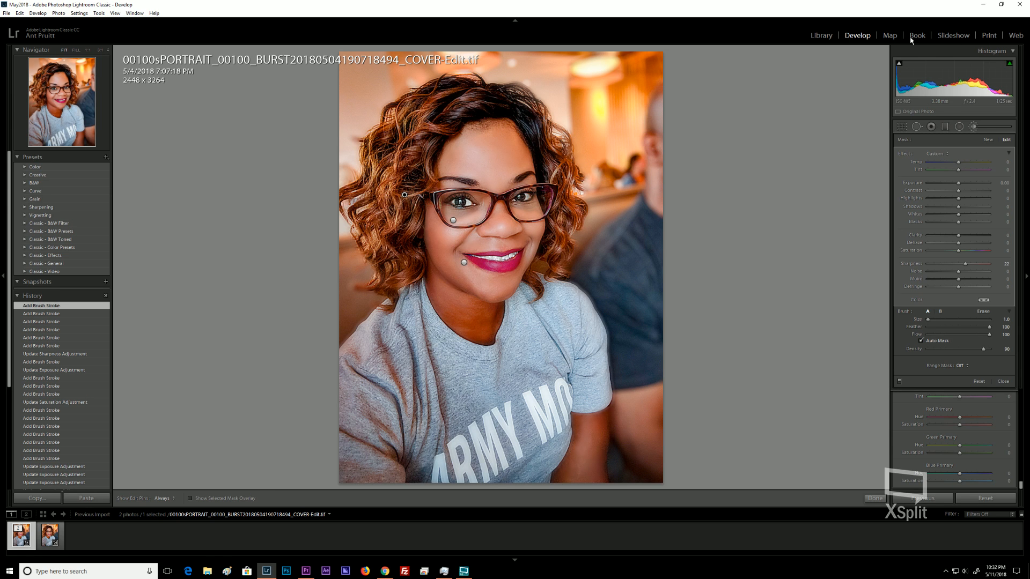
Close the Adjustment Brush and set the Post-Crop Vignetting Amount to -58.
{"action": "left_click", "coordinate": [975, 127]}
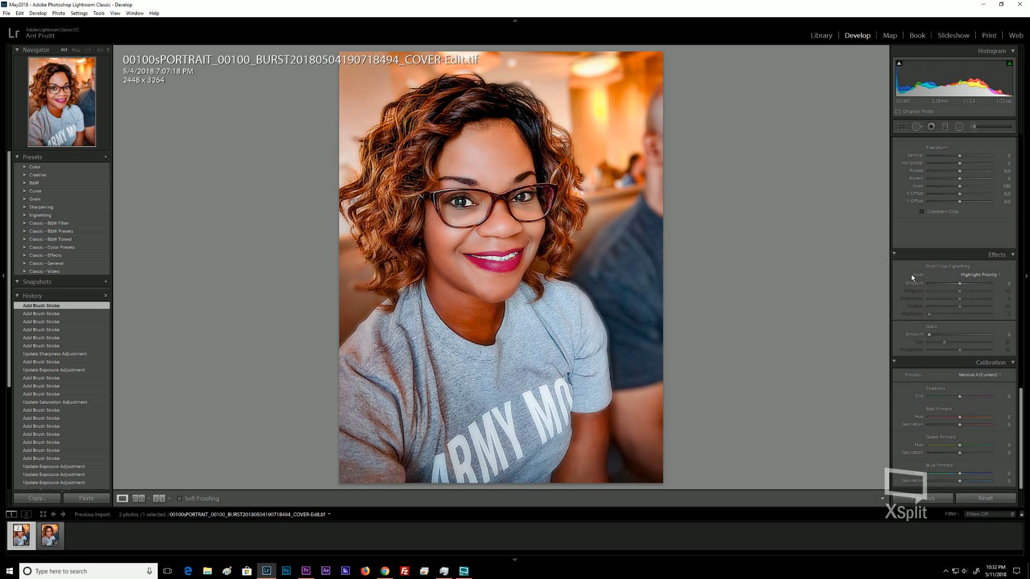
{"action": "key", "text": "ctrl"}
{"action": "left_click_drag", "start_coordinate": [961, 284], "coordinate": [929, 291]}
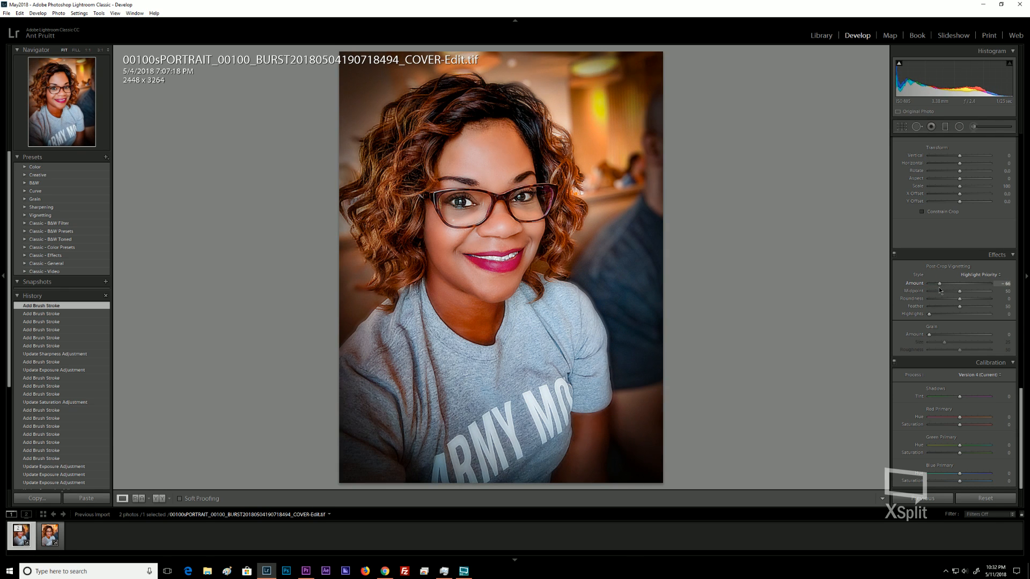
{"action": "left_click_drag", "start_coordinate": [938, 288], "coordinate": [946, 290]}
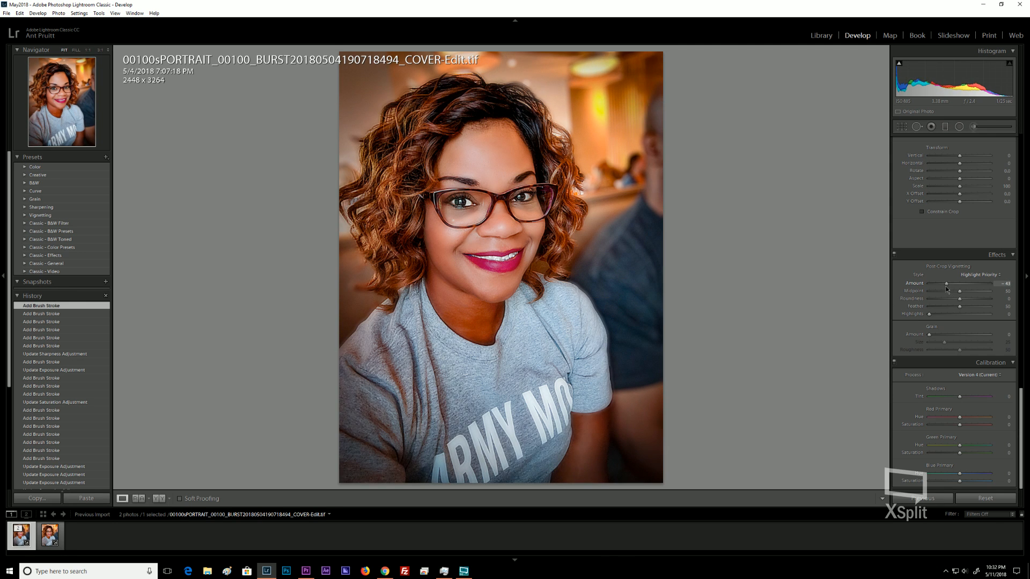
{"action": "left_click_drag", "start_coordinate": [946, 289], "coordinate": [942, 289]}
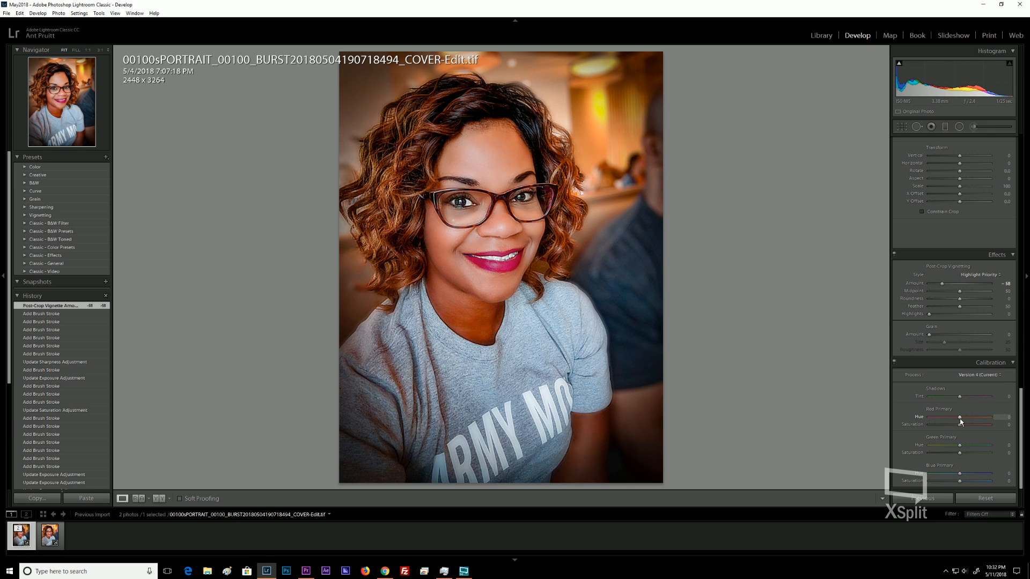
In Calibration, set the Red Primary Hue to +8 and the Blue Primary Hue to -32.
{"action": "left_click_drag", "start_coordinate": [961, 420], "coordinate": [963, 422]}
{"action": "left_click_drag", "start_coordinate": [961, 474], "coordinate": [951, 480]}
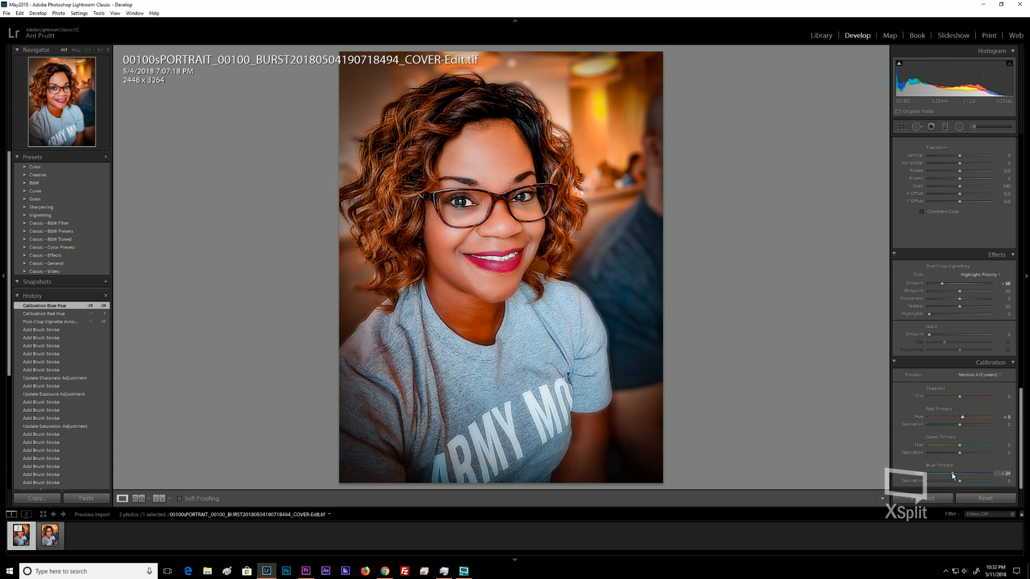
{"action": "left_click_drag", "start_coordinate": [953, 479], "coordinate": [949, 478]}
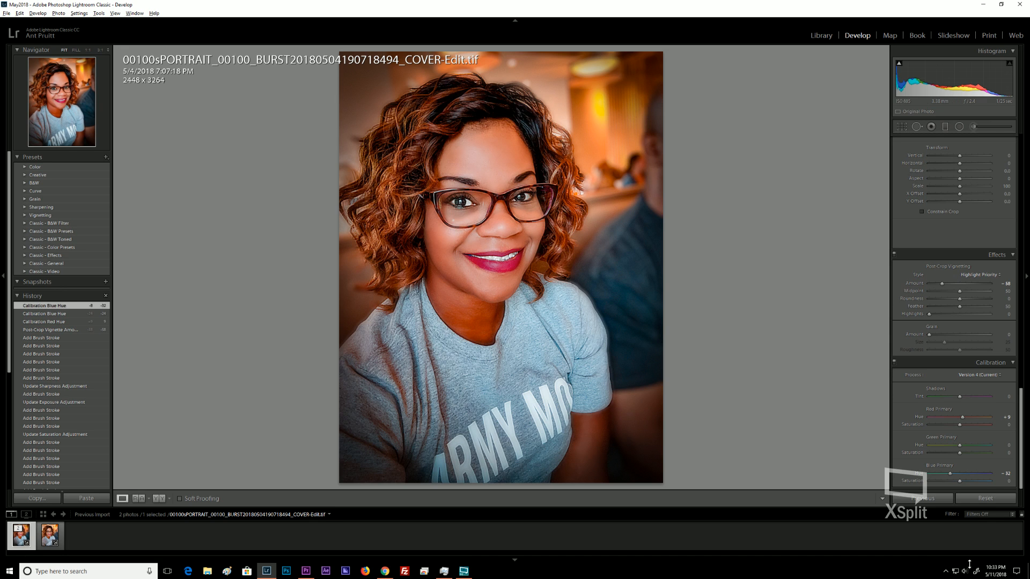
{"action": "key", "text": "alt+Tab"}
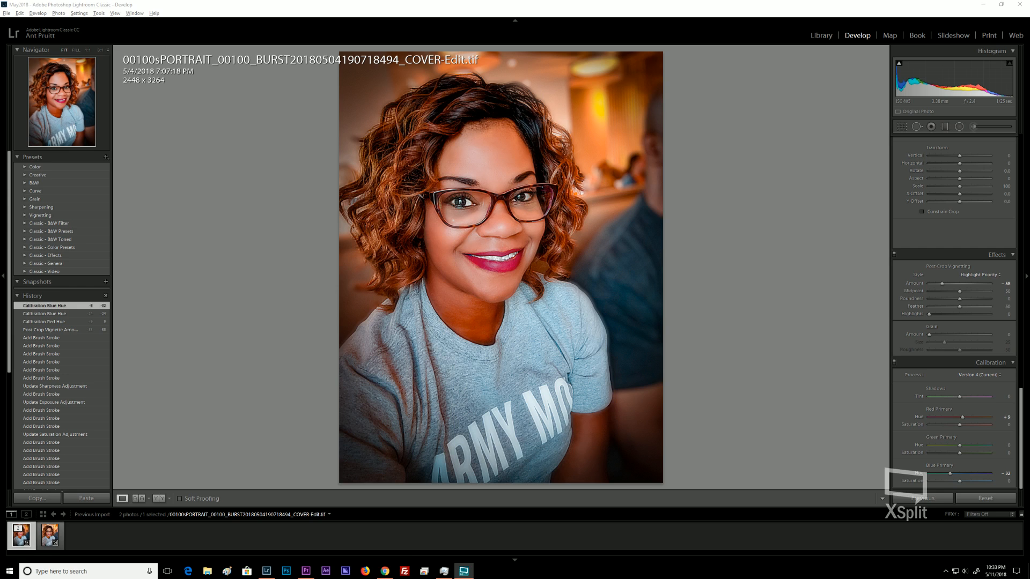